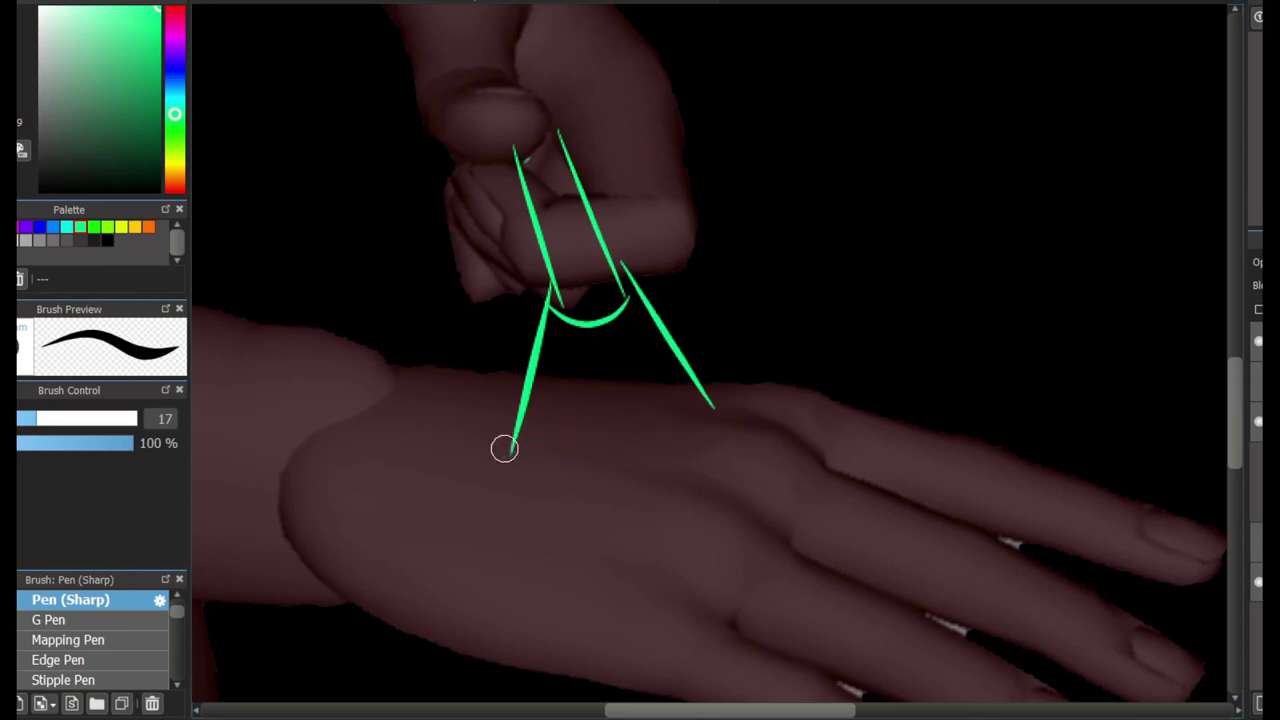
Sketch the curved base of the cone below the fist and a four-sided outline on the back of the hand.
mouse_move(660, 545)
left_mouse_down()
mouse_move(550, 481)
mouse_move(668, 550)
left_mouse_up()
key("ctrl+z")
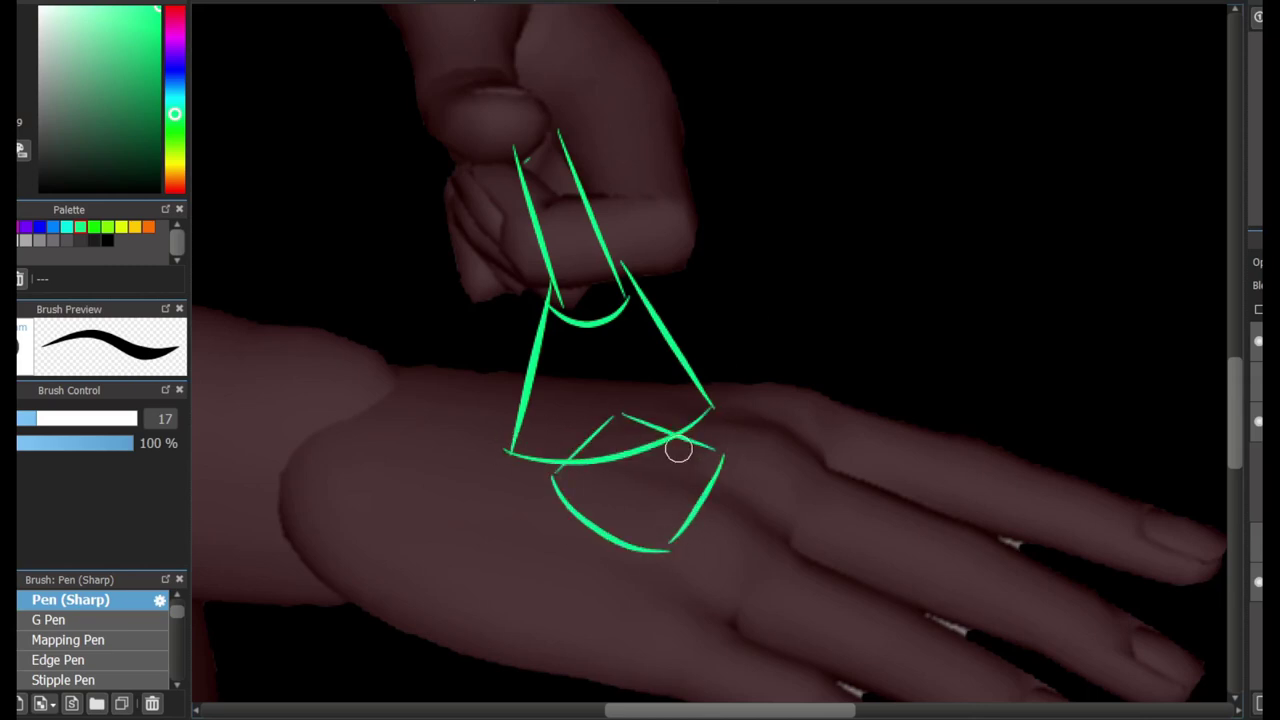
Sketch a V-shaped notch on the dark cuff of the upper arm.
mouse_move(607, 385)
left_mouse_down()
mouse_move(797, 670)
mouse_move(947, 715)
left_mouse_up()
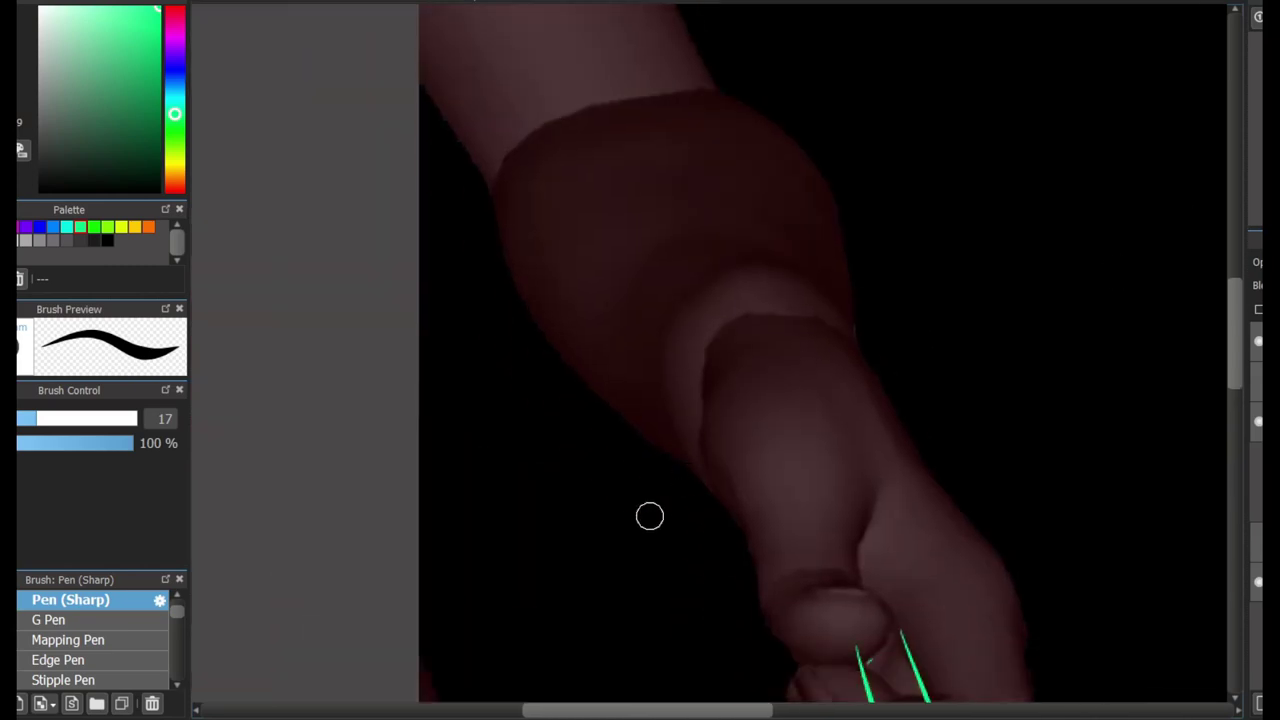
mouse_move(597, 204)
left_mouse_down()
mouse_move(641, 343)
mouse_move(512, 303)
left_mouse_up()
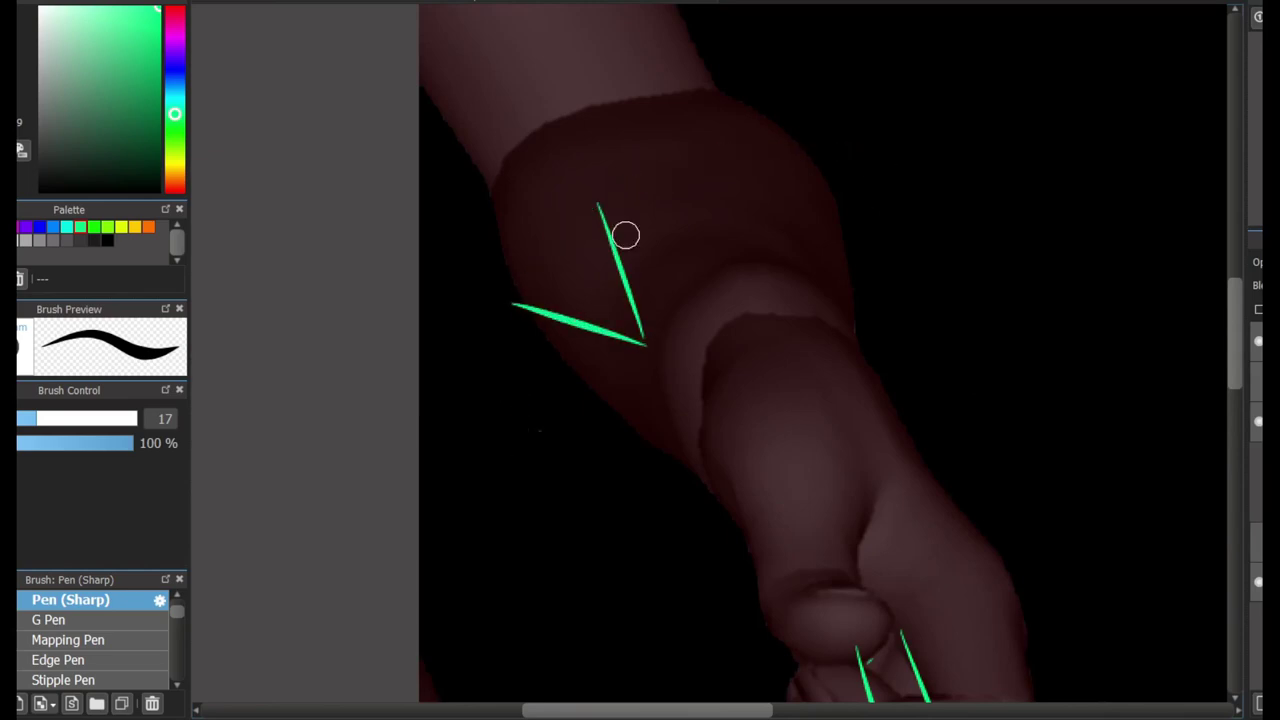
mouse_move(597, 475)
left_mouse_down()
mouse_move(712, 482)
mouse_move(543, 430)
left_mouse_up()
key("ctrl+z")
key("ctrl+z")
Sketch the wide curved sleeve opening around the upper arm's cuff and the flared sleeve end over the lower forearm.
left_click_drag(715, 502, 533, 486)
mouse_move(533, 488)
left_mouse_down()
mouse_move(514, 437)
mouse_move(740, 177)
mouse_move(895, 325)
left_mouse_up()
mouse_move(900, 170)
left_mouse_down()
mouse_move(900, 365)
mouse_move(902, 157)
left_mouse_up()
key("ctrl+z")
key("ctrl+z")
mouse_move(528, 492)
left_mouse_down()
mouse_move(565, 261)
mouse_move(920, 172)
left_mouse_up()
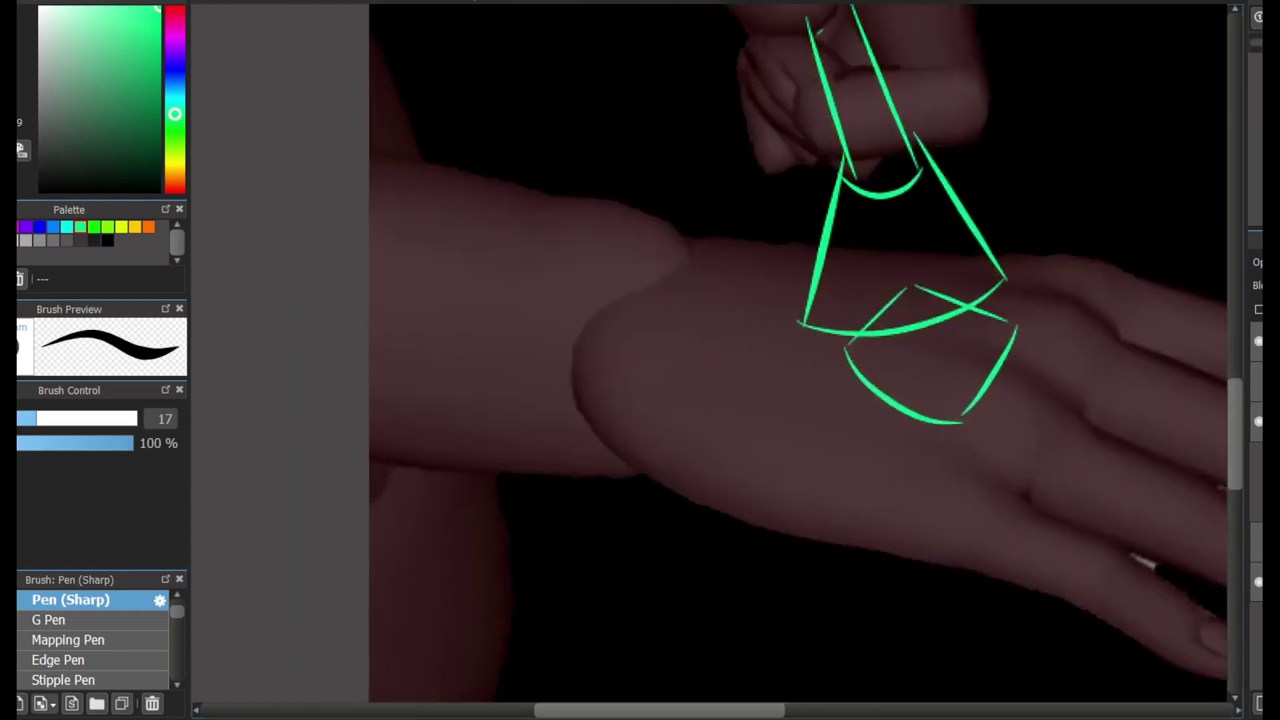
mouse_move(662, 185)
left_mouse_down()
mouse_move(540, 495)
mouse_move(370, 505)
mouse_move(370, 110)
left_mouse_up()
Draw a straight horizontal table line across the full canvas width, just below the upper sleeve.
scroll(620, 326, "down", 3)
left_click_drag(450, 136, 980, 114)
key("ctrl+z")
left_click_drag(450, 168, 960, 168)
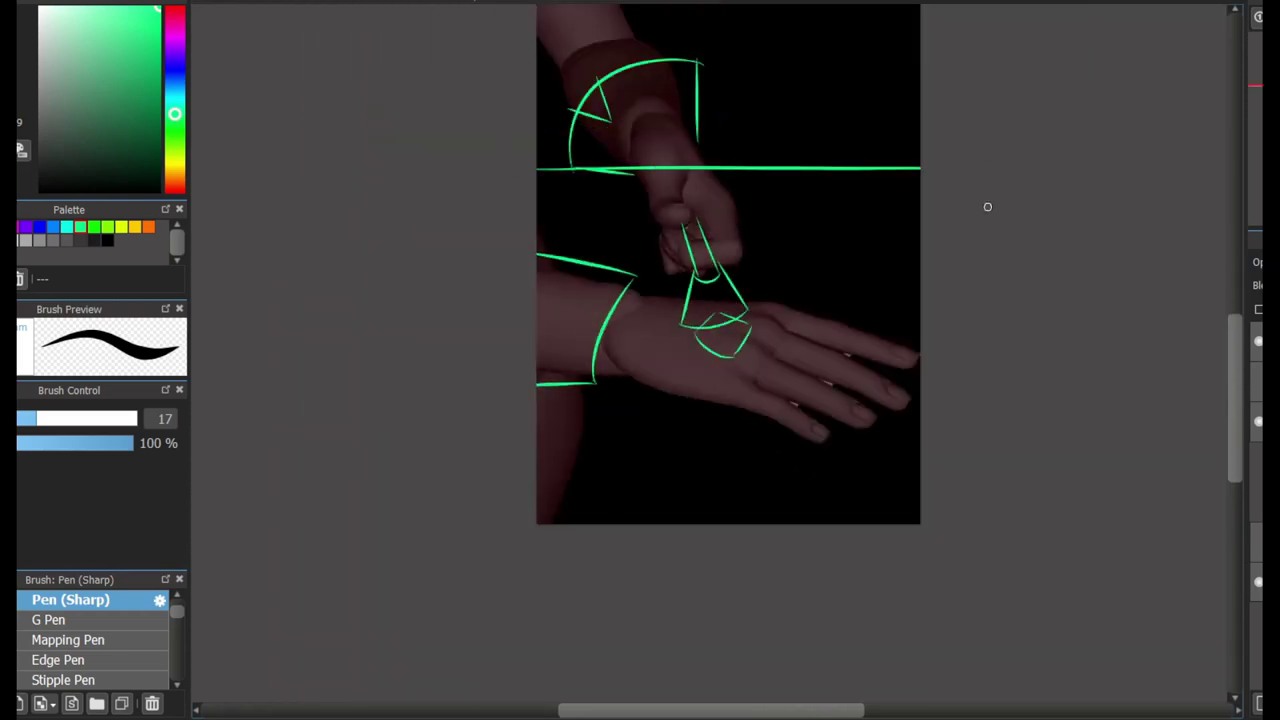
Sketch an angular open tray between the fist and the canvas's right edge, with its outer corner, side and inner rim lines.
scroll(766, 300, "up", 5)
left_click_drag(703, 294, 734, 369)
left_click_drag(734, 369, 990, 451)
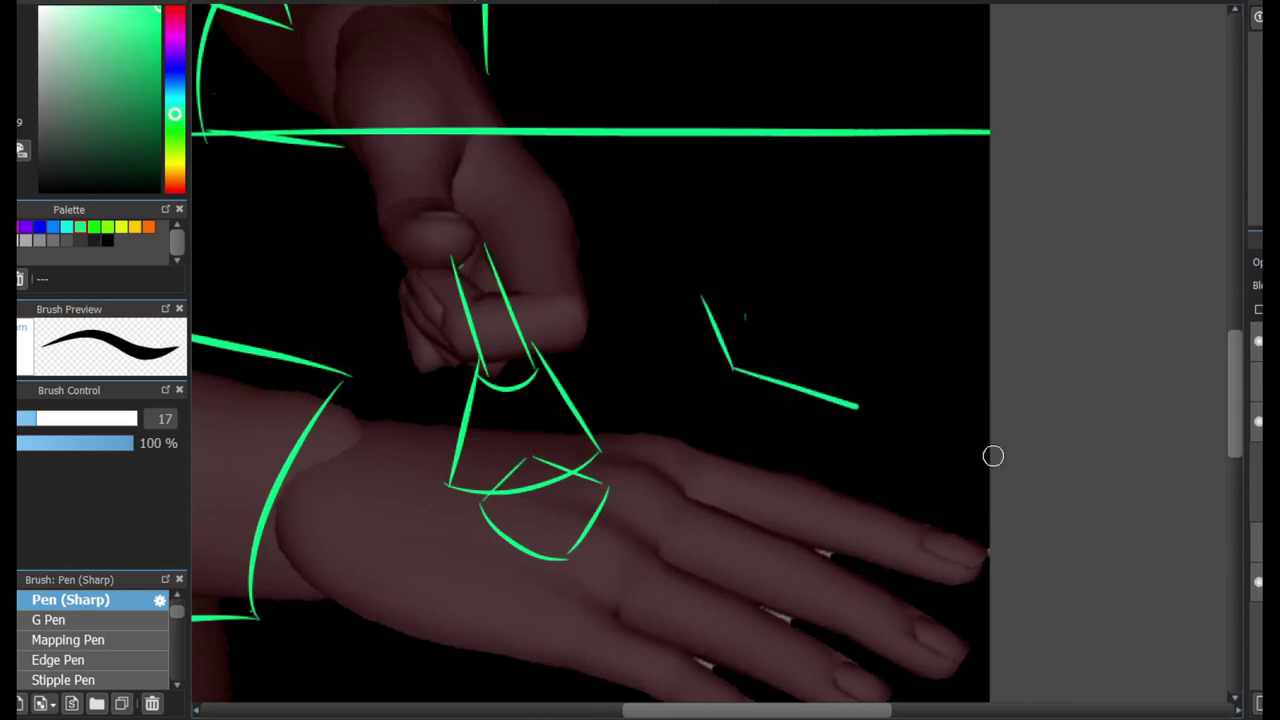
left_click_drag(707, 296, 990, 398)
left_click_drag(702, 297, 990, 218)
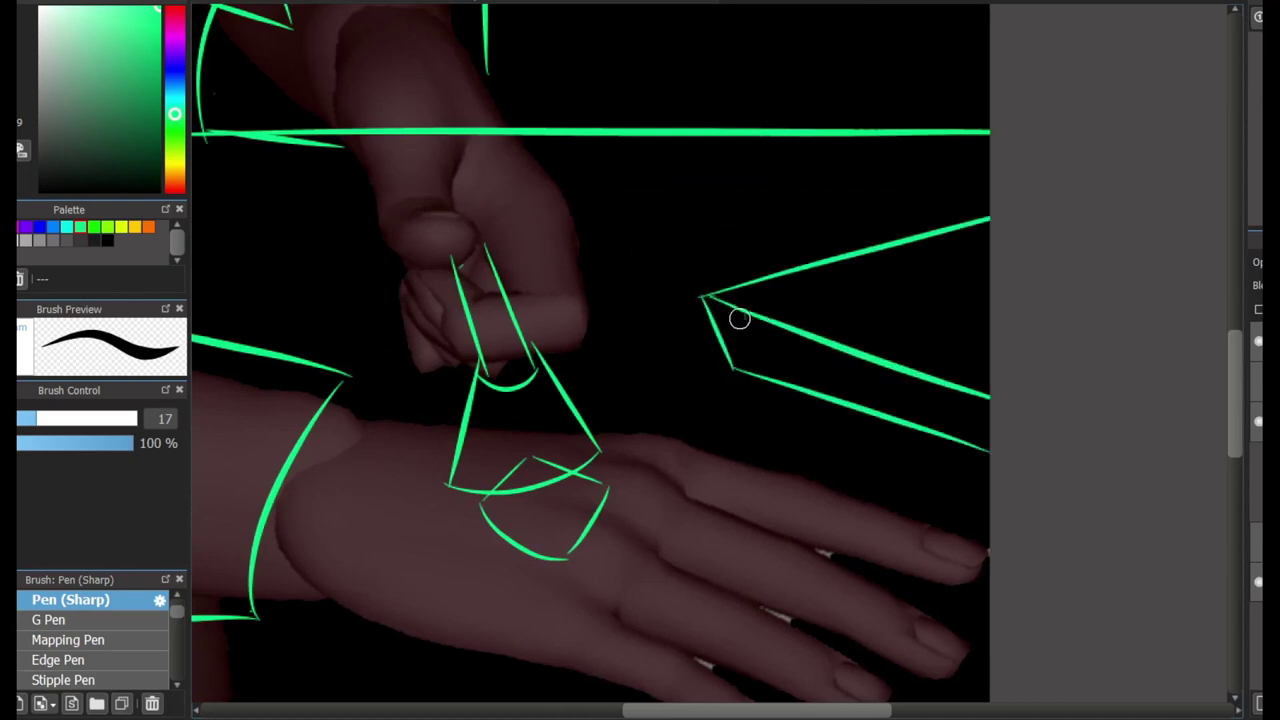
left_click_drag(739, 318, 1003, 284)
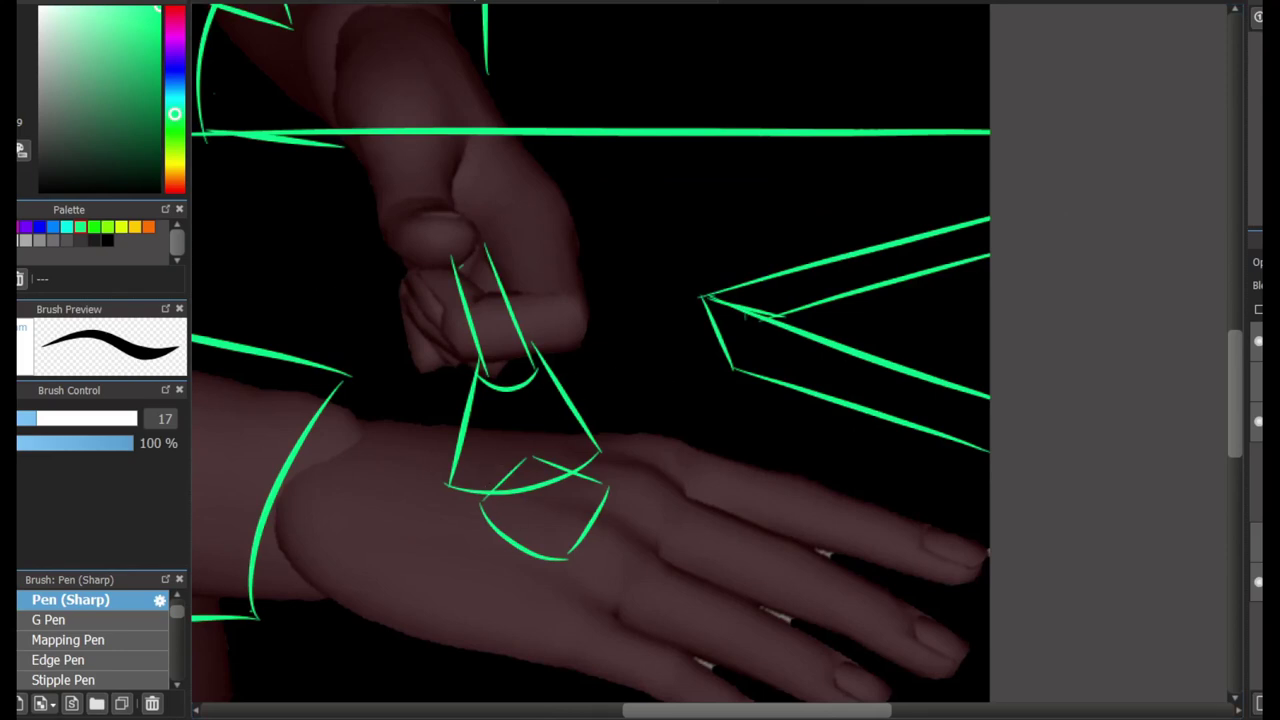
Erase the cone sketch below the fist and the four-sided outline on the hand.
key("e")
mouse_move(520, 380)
left_mouse_down()
mouse_move(481, 366)
mouse_move(456, 472)
mouse_move(547, 479)
mouse_move(539, 348)
mouse_move(520, 371)
mouse_move(524, 343)
mouse_move(578, 527)
mouse_move(482, 511)
mouse_move(605, 464)
mouse_move(496, 380)
left_mouse_up()
key("b")
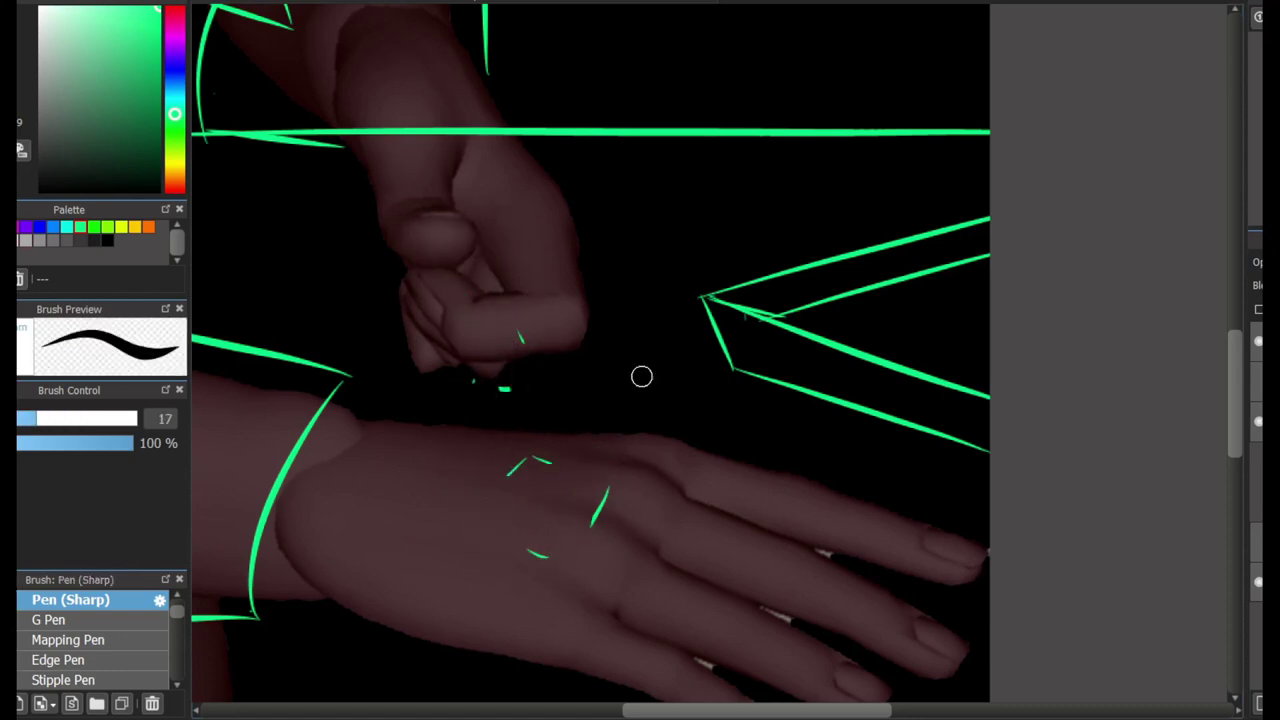
left_click_drag(812, 322, 897, 325)
key("ctrl+z")
left_click_drag(380, 534, 603, 474)
key("ctrl+z")
Sketch a thin bent tool running from the fist to a round tip on the back of the lower hand.
mouse_move(470, 265)
left_mouse_down()
mouse_move(531, 443)
mouse_move(545, 447)
left_mouse_up()
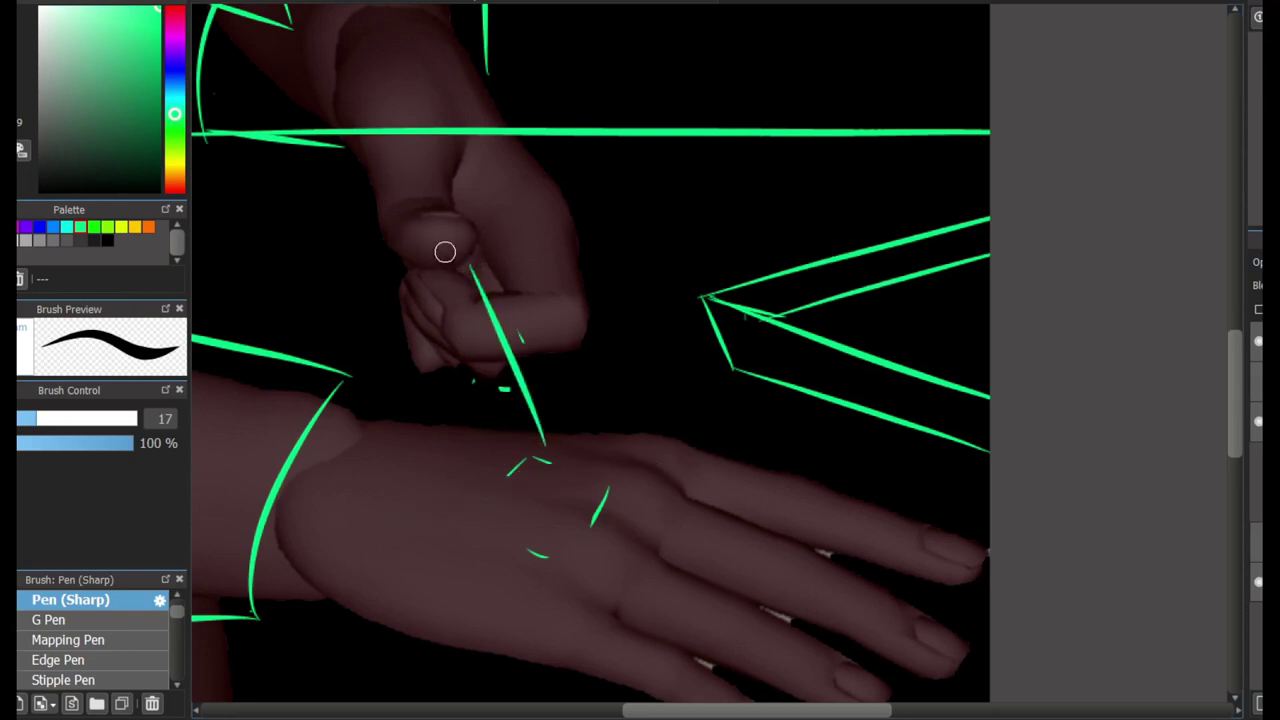
mouse_move(446, 251)
left_mouse_down()
mouse_move(535, 446)
mouse_move(545, 431)
mouse_move(527, 469)
mouse_move(580, 479)
mouse_move(501, 486)
left_mouse_up()
mouse_move(384, 508)
left_mouse_down()
mouse_move(594, 480)
mouse_move(374, 512)
left_mouse_up()
Sketch the scrape outlines along the back of the lower hand and a ring band around its second finger.
scroll(1208, 225, "up", 2)
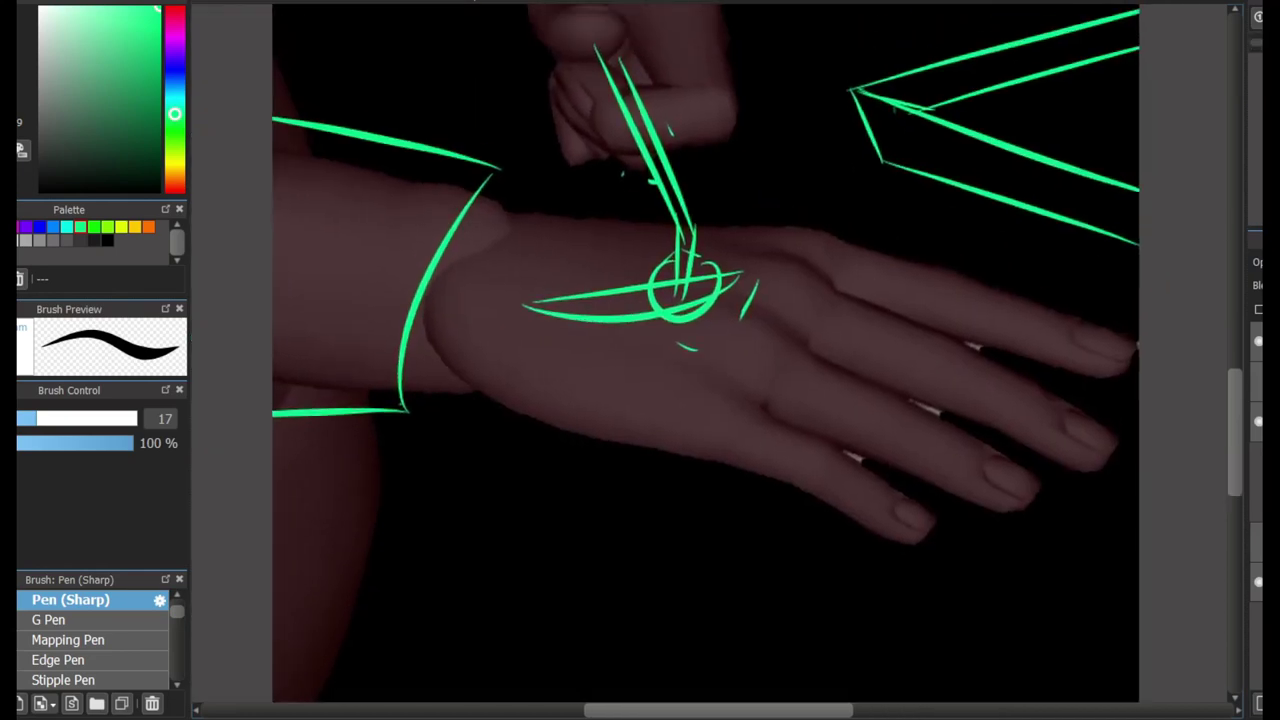
mouse_move(548, 324)
left_mouse_down()
mouse_move(431, 340)
mouse_move(625, 316)
left_mouse_up()
left_click_drag(425, 316, 600, 285)
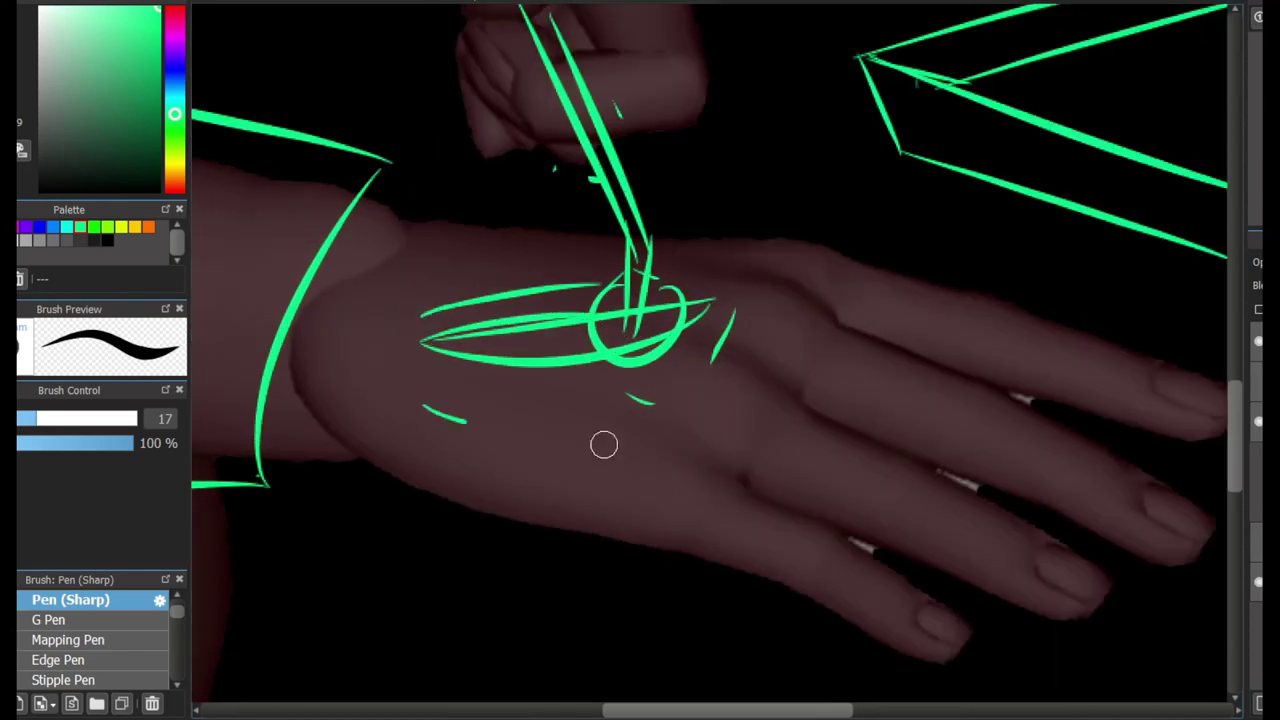
left_click_drag(415, 397, 594, 424)
mouse_move(794, 378)
left_mouse_down()
mouse_move(849, 347)
mouse_move(841, 323)
mouse_move(857, 328)
mouse_move(852, 430)
left_mouse_up()
Sketch overlapping rounded objects inside the open tray beside the fist.
mouse_move(796, 396)
left_mouse_down()
mouse_move(850, 432)
mouse_move(617, 706)
left_mouse_up()
left_click_drag(773, 365, 852, 420)
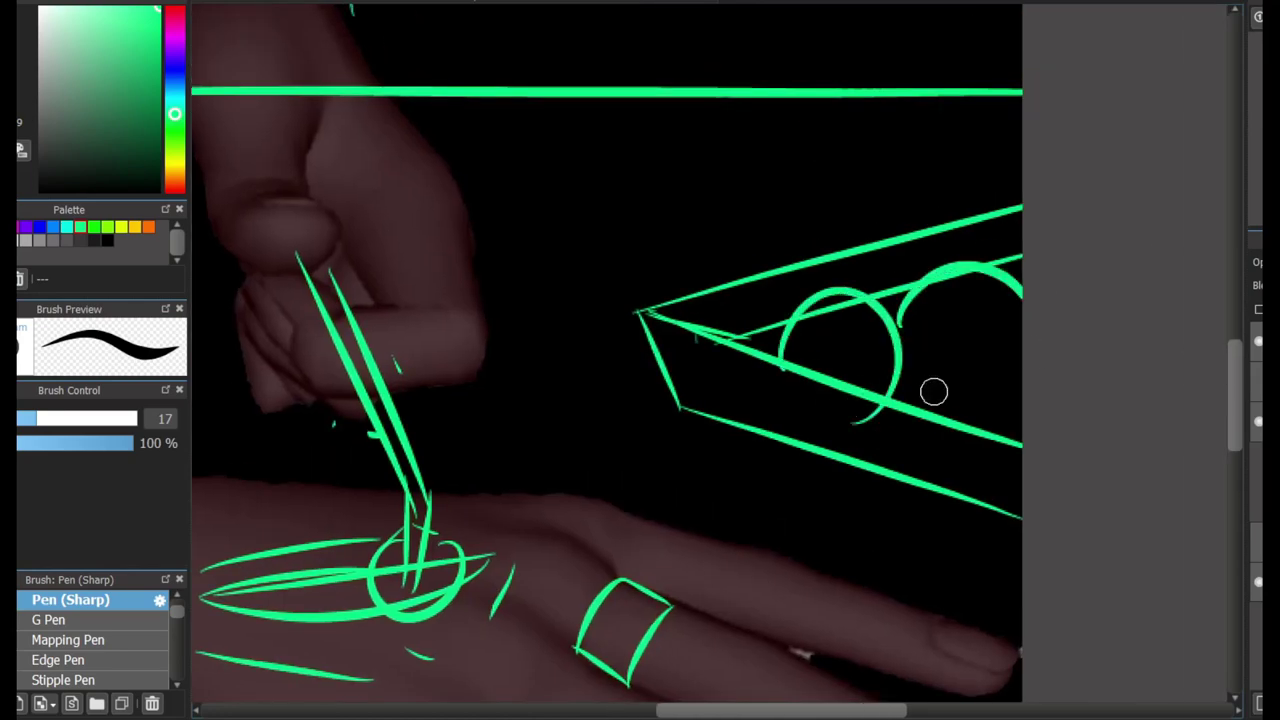
left_click_drag(902, 362, 1020, 350)
key("ctrl+z")
key("ctrl+z")
mouse_move(800, 352)
left_mouse_down()
mouse_move(918, 345)
mouse_move(982, 442)
left_mouse_up()
left_click_drag(948, 335, 1020, 258)
Add a second rim line, an inner opening arc and thickness edges to the upper arm's sleeve.
mouse_move(400, 80)
left_mouse_down()
mouse_move(605, 492)
mouse_move(612, 474)
left_mouse_up()
mouse_move(695, 152)
left_mouse_down()
mouse_move(697, 378)
mouse_move(516, 500)
mouse_move(362, 326)
left_mouse_up()
mouse_move(360, 330)
left_mouse_down()
mouse_move(500, 210)
mouse_move(472, 205)
left_mouse_up()
key("ctrl+z")
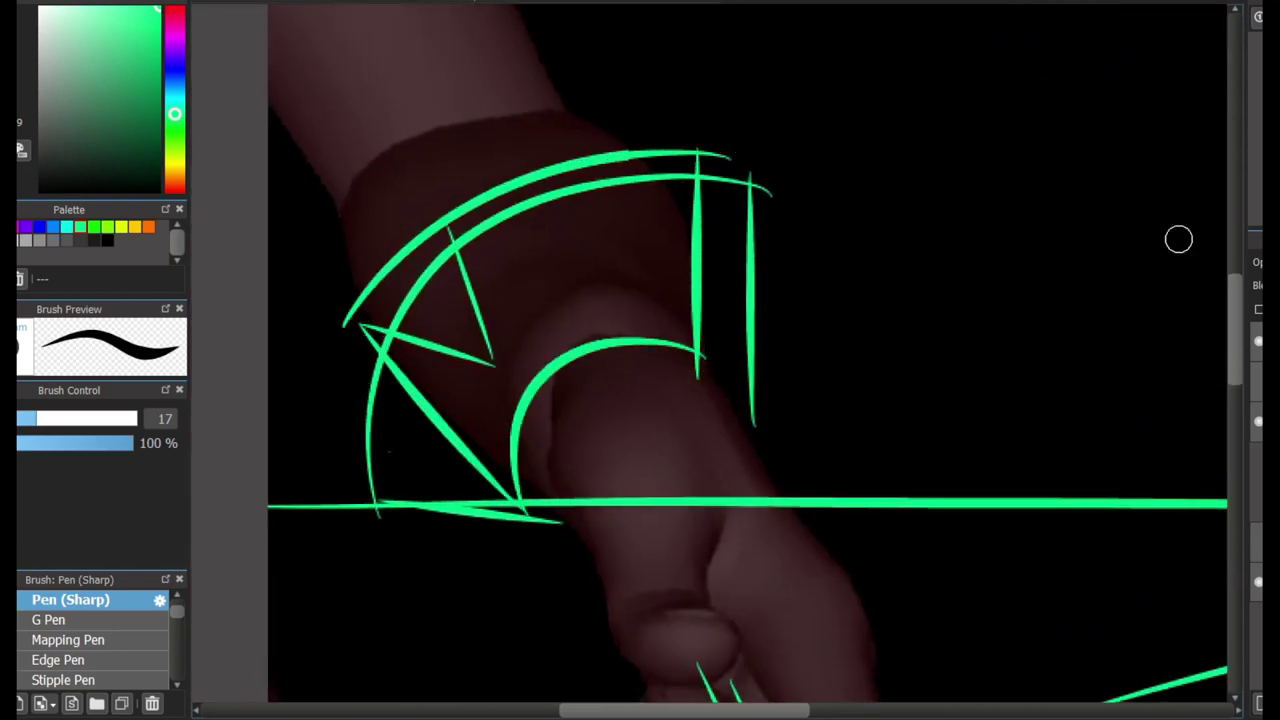
Draw a small oval gem inside the ring band on the finger.
mouse_move(1177, 237)
left_mouse_down()
mouse_move(831, 458)
mouse_move(625, 315)
mouse_move(737, 314)
mouse_move(762, 365)
left_mouse_up()
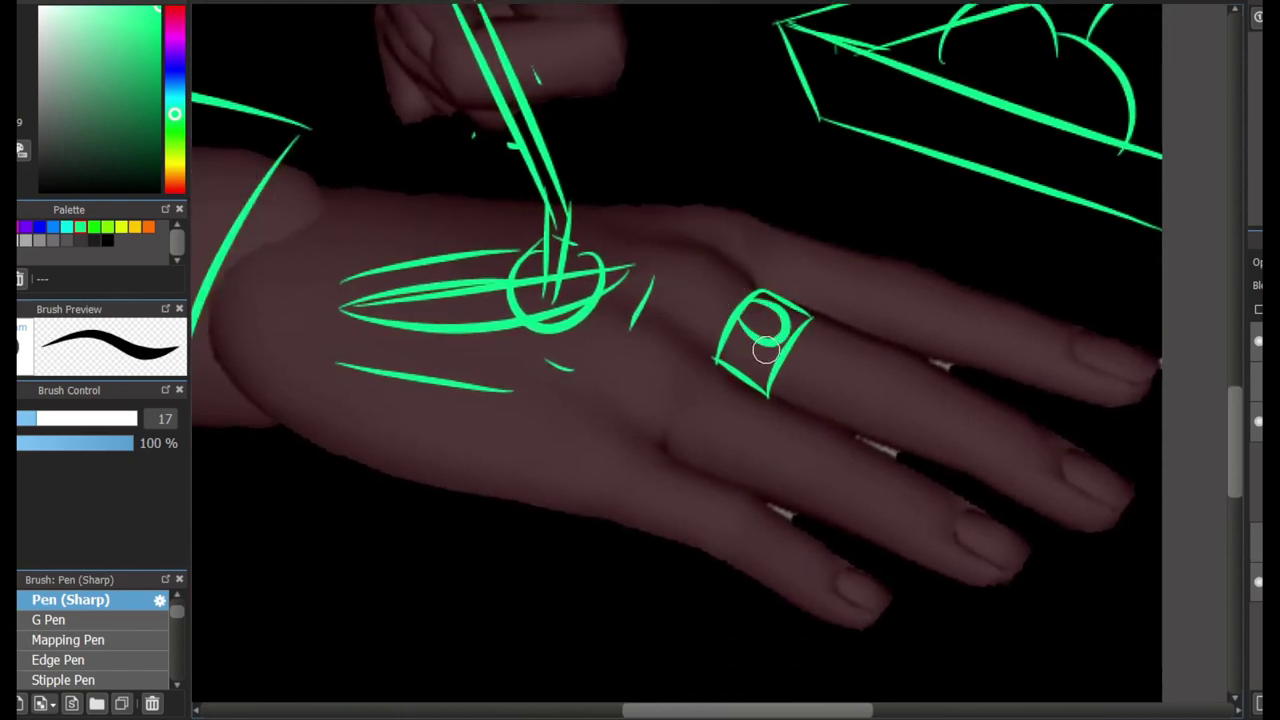
key("ctrl+z")
left_click_drag(751, 300, 756, 308)
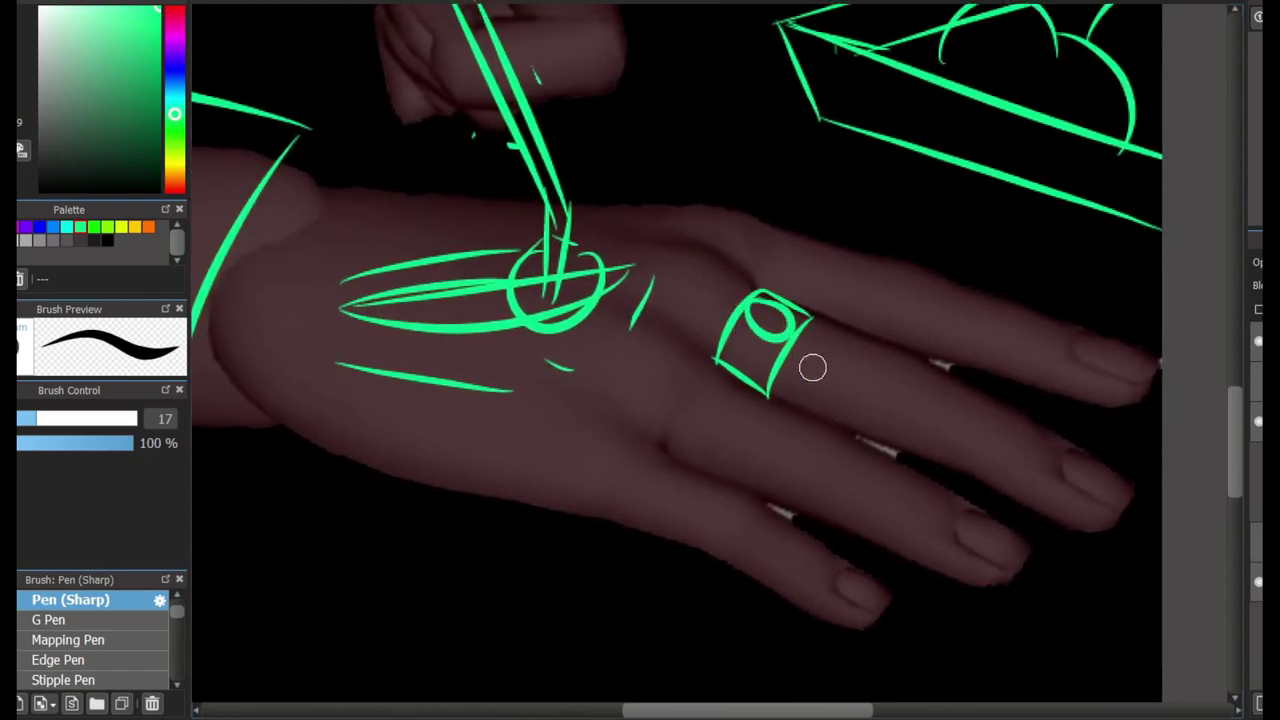
mouse_move(640, 360)
left_mouse_down()
mouse_move(785, 456)
mouse_move(790, 435)
left_mouse_up()
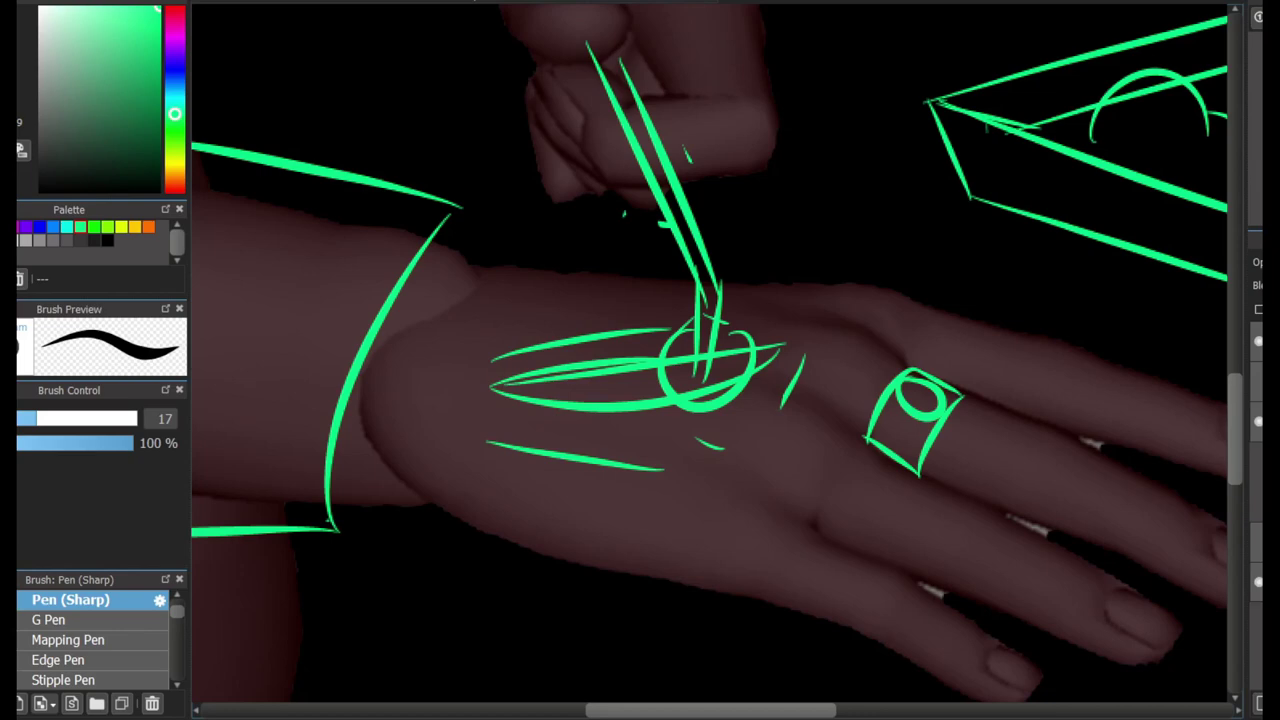
scroll(966, 500, "down", 5)
scroll(959, 359, "up", 3)
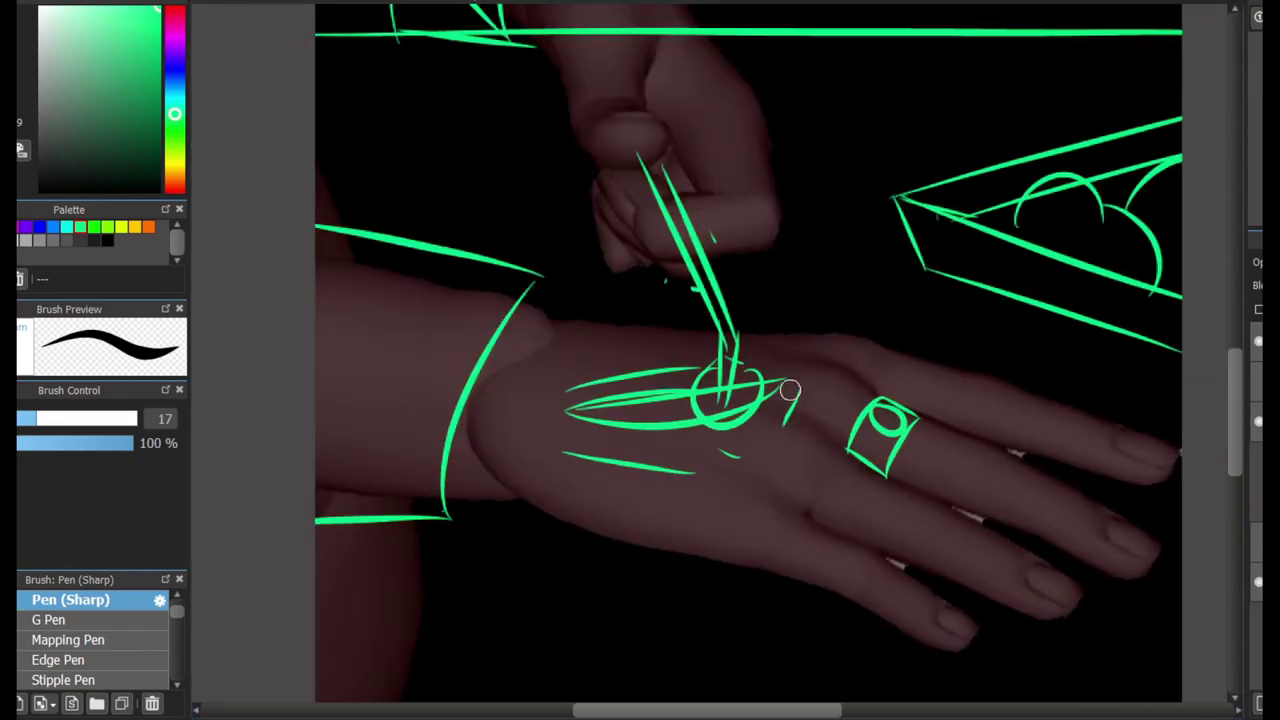
scroll(823, 297, "up", 10)
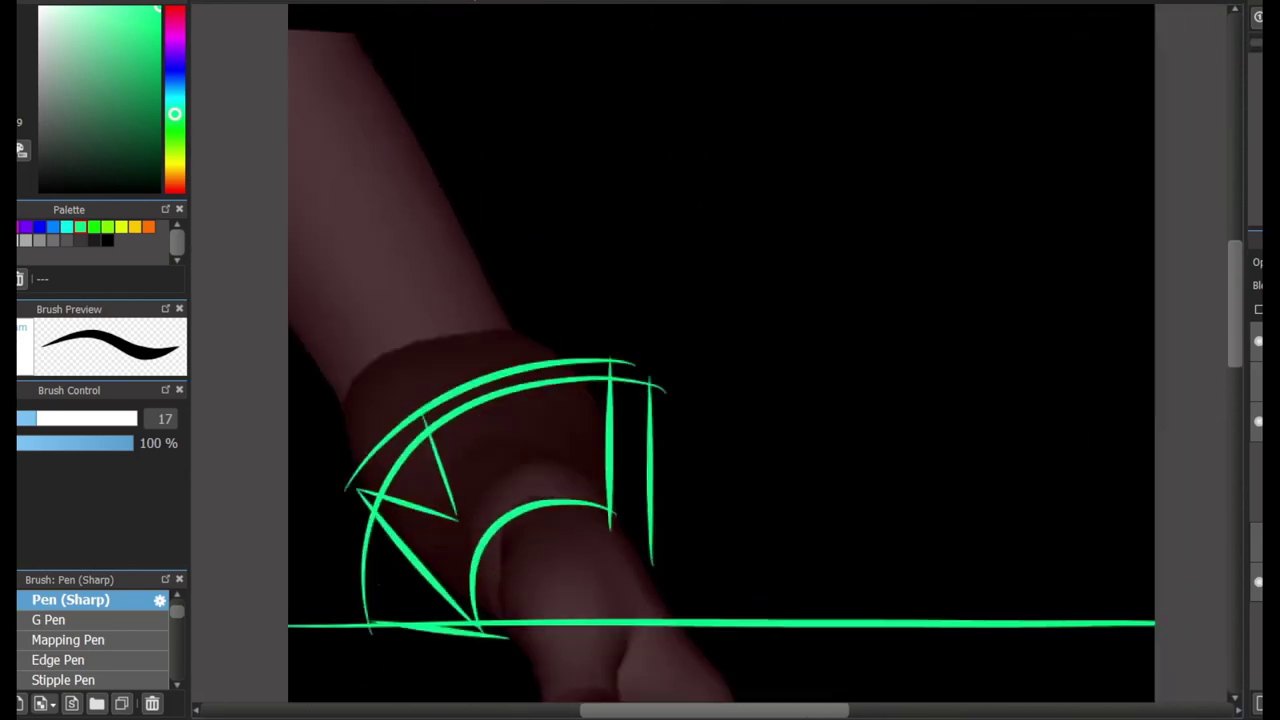
left_click_drag(886, 286, 1129, 157)
key("ctrl+z")
scroll(1031, 289, "down", 10)
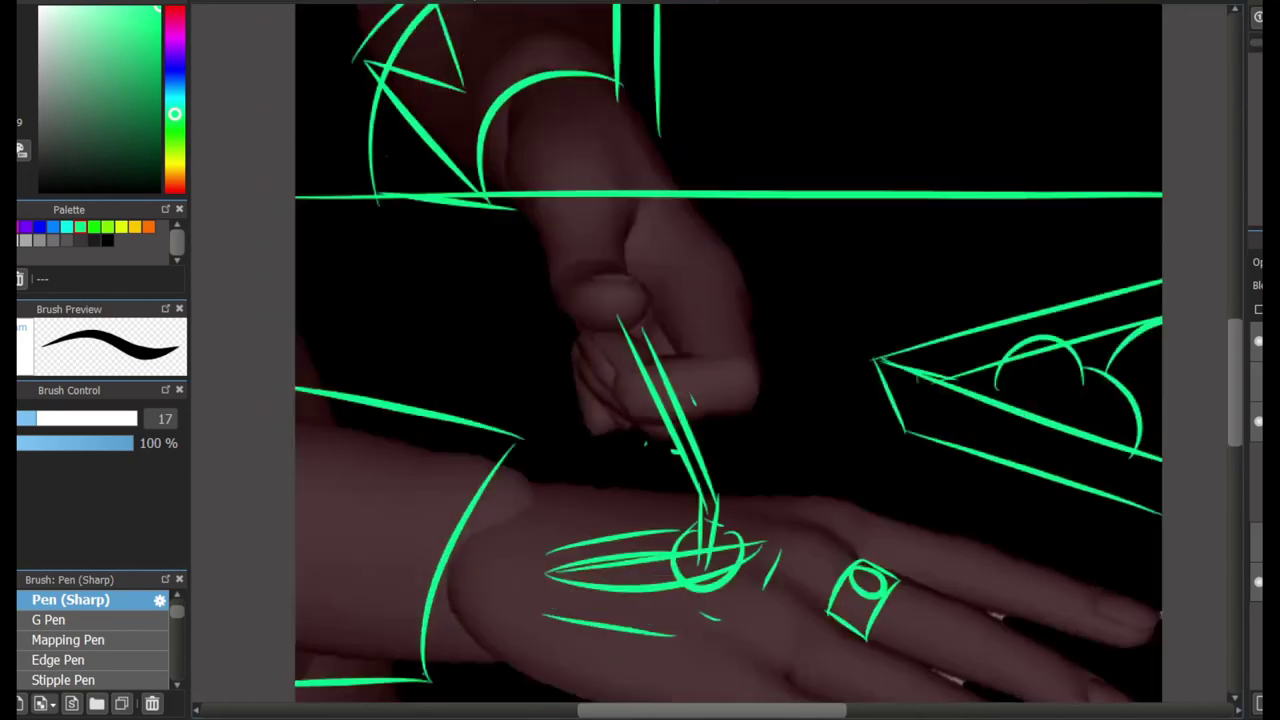
scroll(793, 583, "up", 3)
scroll(914, 360, "down", 3)
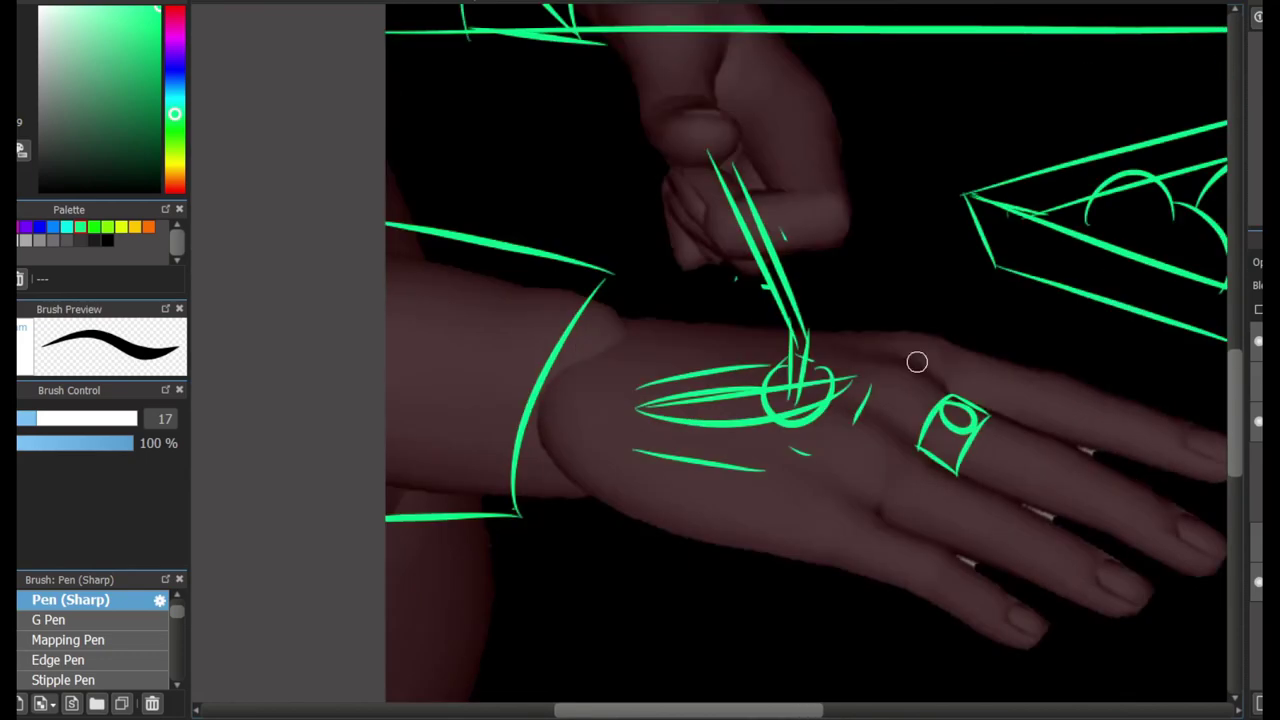
mouse_move(563, 520)
left_mouse_down()
mouse_move(790, 498)
mouse_move(800, 676)
left_mouse_up()
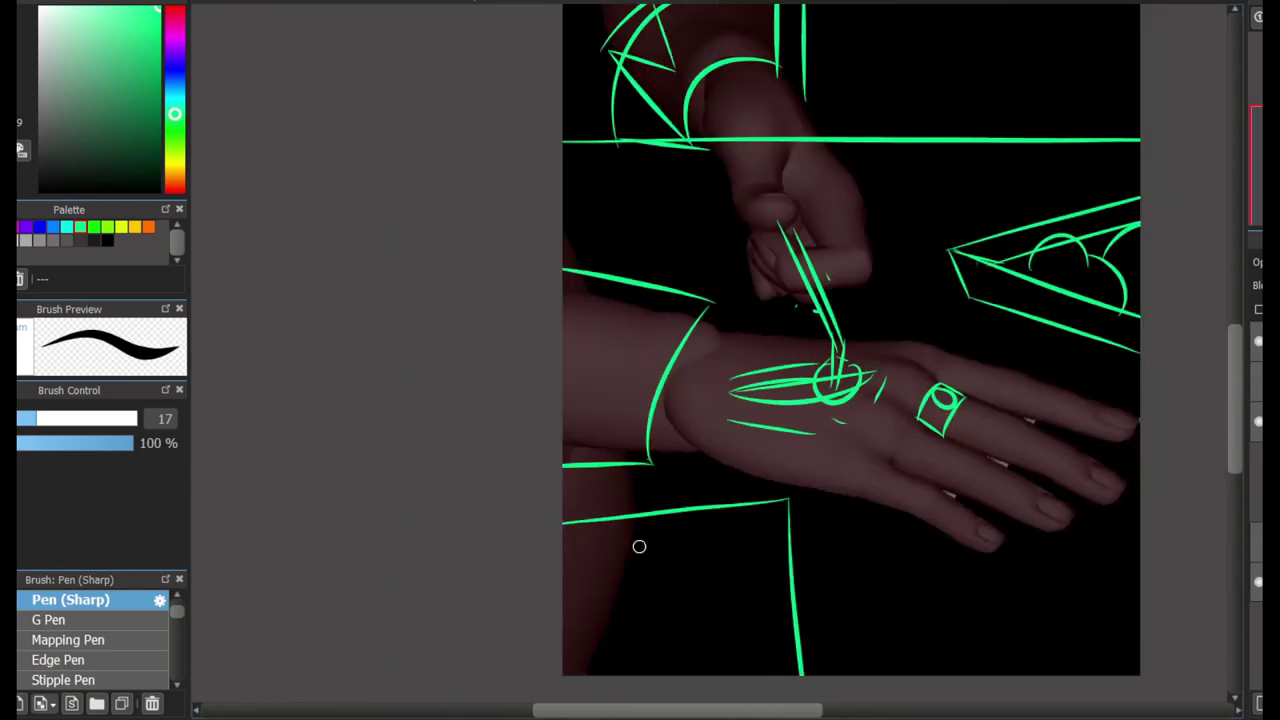
key("ctrl+z")
key("ctrl+z")
left_click_drag(563, 216, 912, 212)
key("ctrl+z")
left_click_drag(614, 240, 912, 243)
key("ctrl+z")
left_click_drag(563, 218, 1028, 216)
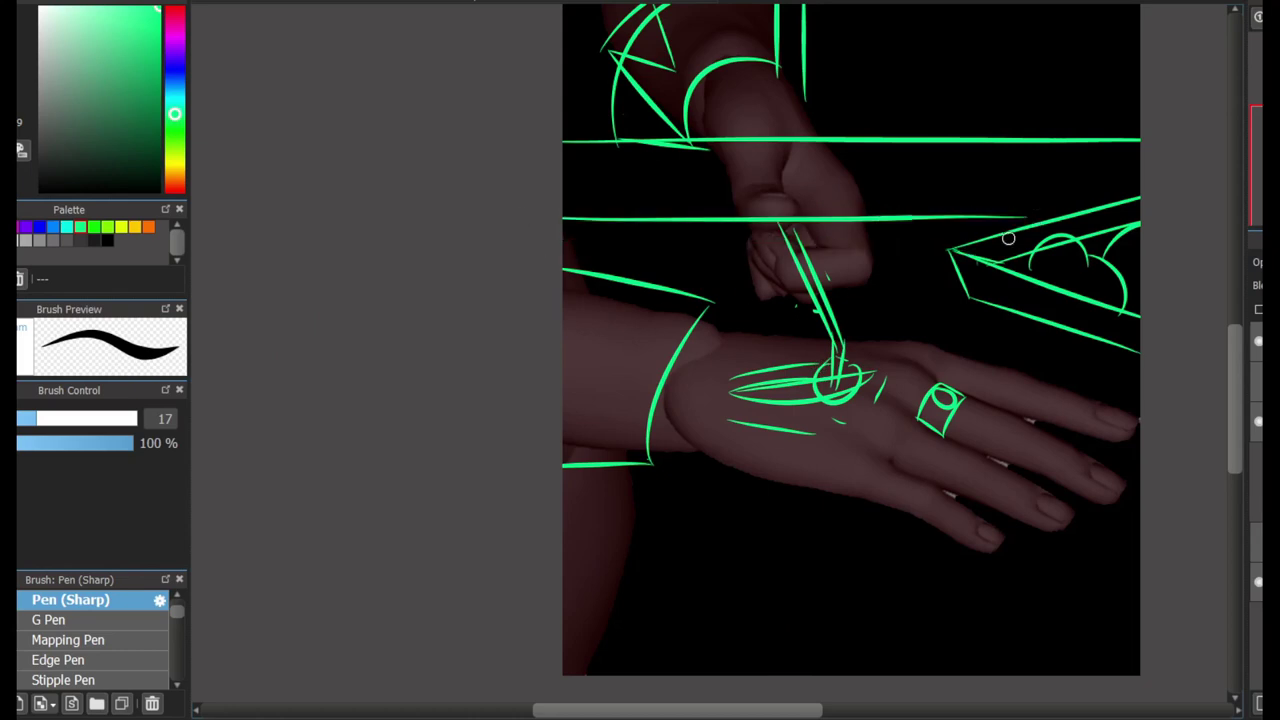
key("ctrl+z")
Sketch a large tilted rounded rectangle on the table beneath the lower hand.
mouse_move(680, 455)
left_mouse_down()
mouse_move(875, 615)
mouse_move(1032, 536)
left_mouse_up()
mouse_move(684, 450)
left_mouse_down()
mouse_move(914, 316)
mouse_move(1086, 354)
mouse_move(1032, 564)
mouse_move(998, 611)
left_mouse_up()
mouse_move(853, 520)
left_mouse_down()
mouse_move(837, 420)
mouse_move(866, 489)
left_mouse_up()
scroll(837, 420, "up", 3)
key("ctrl+z")
mouse_move(872, 432)
left_mouse_down()
mouse_move(864, 472)
mouse_move(880, 498)
left_mouse_up()
key("ctrl+z")
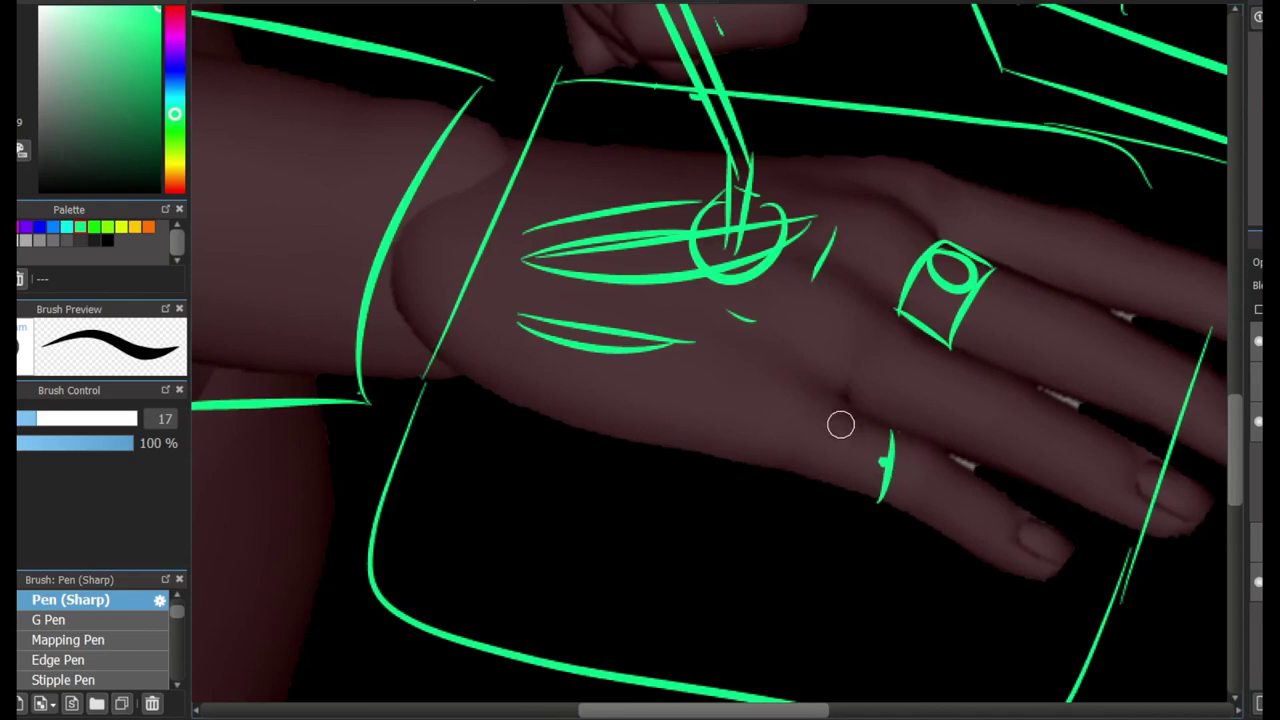
key("ctrl+z")
mouse_move(890, 420)
left_mouse_down()
mouse_move(880, 502)
mouse_move(1049, 681)
left_mouse_up()
key("ctrl+z")
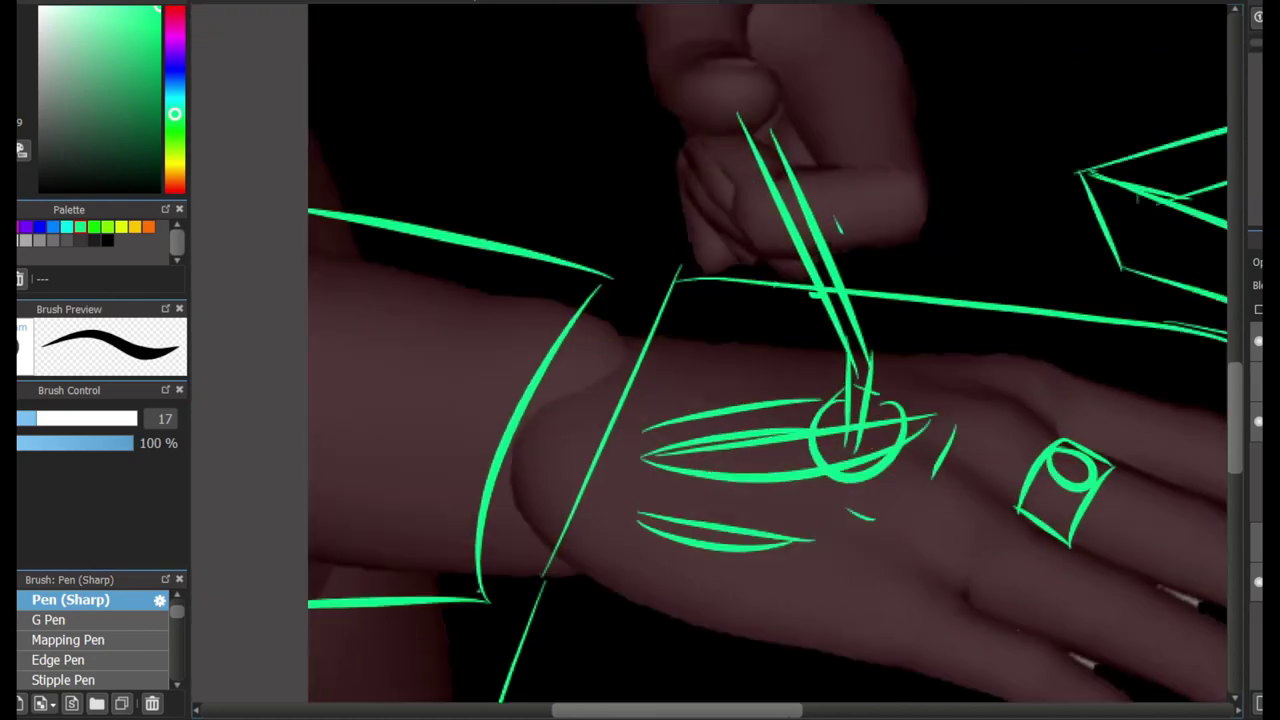
Draw two small round buttons on the lower forearm's sleeve, one above the other.
mouse_move(463, 309)
left_mouse_down()
mouse_move(541, 139)
mouse_move(313, 559)
mouse_move(503, 309)
left_mouse_up()
left_click(507, 313)
left_click_drag(474, 484, 472, 512)
mouse_move(512, 308)
left_mouse_down()
mouse_move(500, 340)
mouse_move(514, 314)
left_mouse_up()
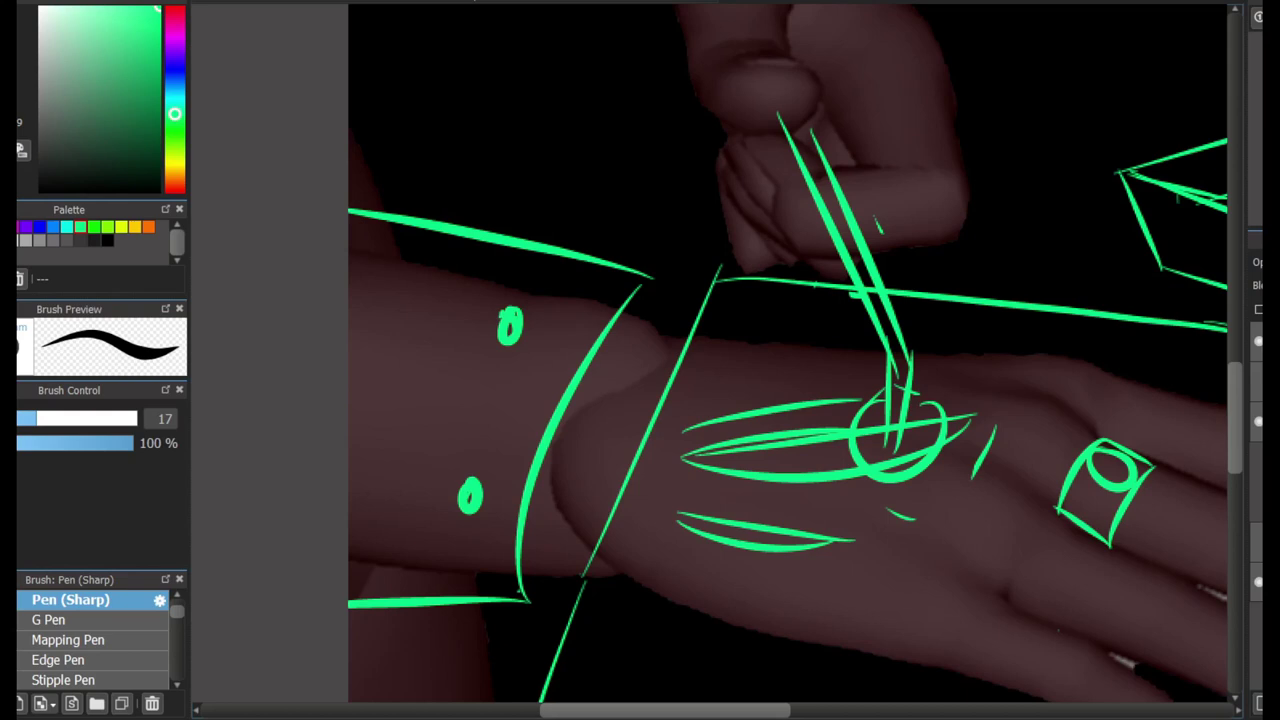
Outline the upper arm's sleeve with lines along both sides of the arm and a curved fold above the cuff.
left_click_drag(787, 400, 557, 310)
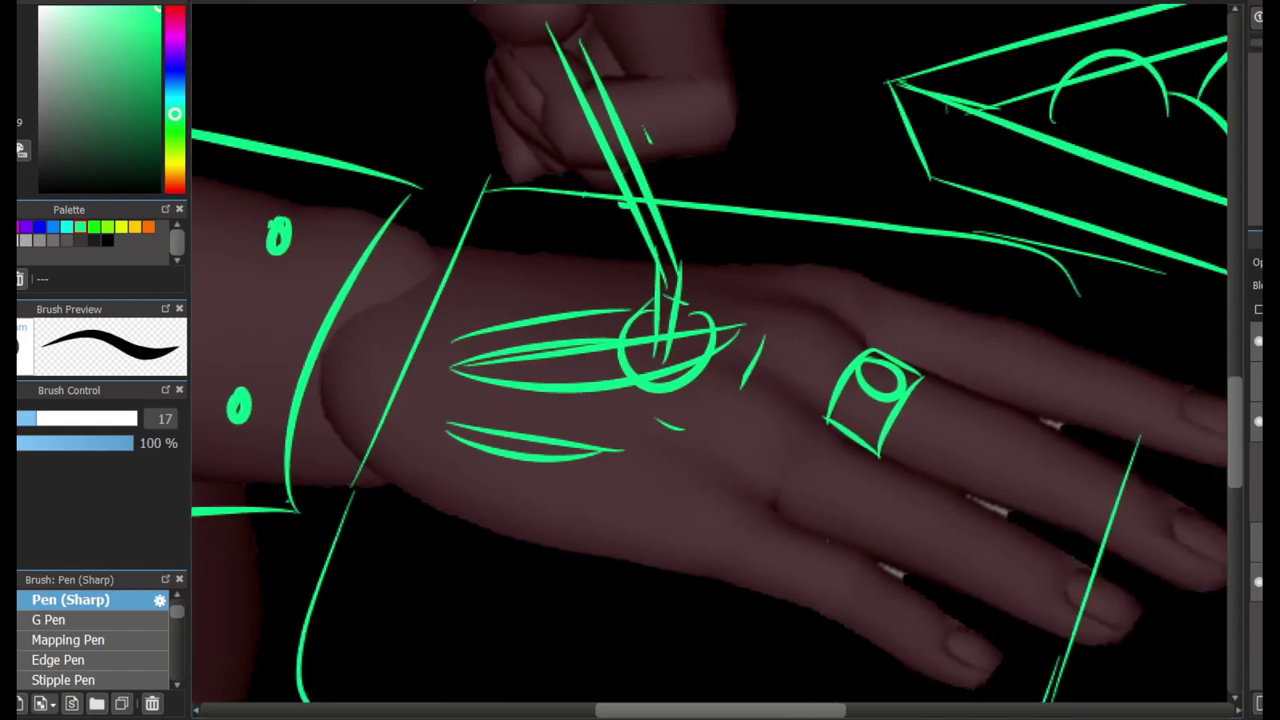
key("ctrl+0")
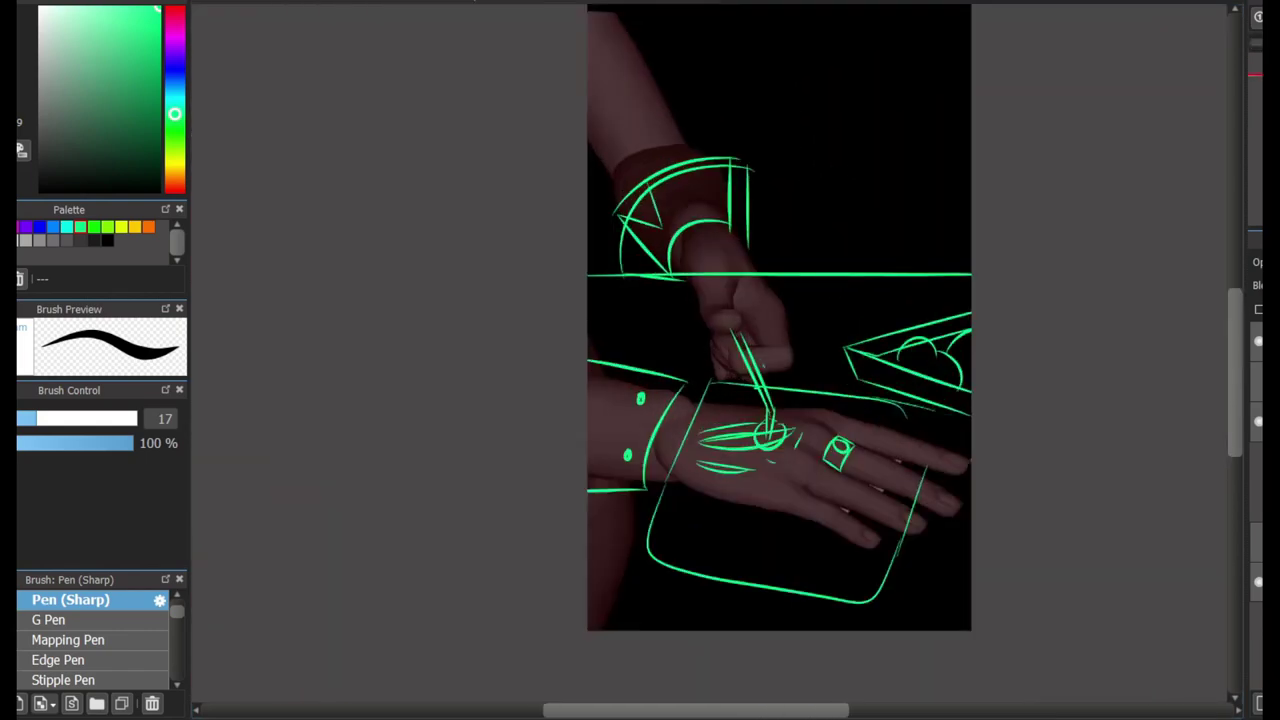
scroll(511, 363, "up", 3)
mouse_move(511, 363)
left_mouse_down()
mouse_move(826, 333)
mouse_move(760, 548)
left_mouse_up()
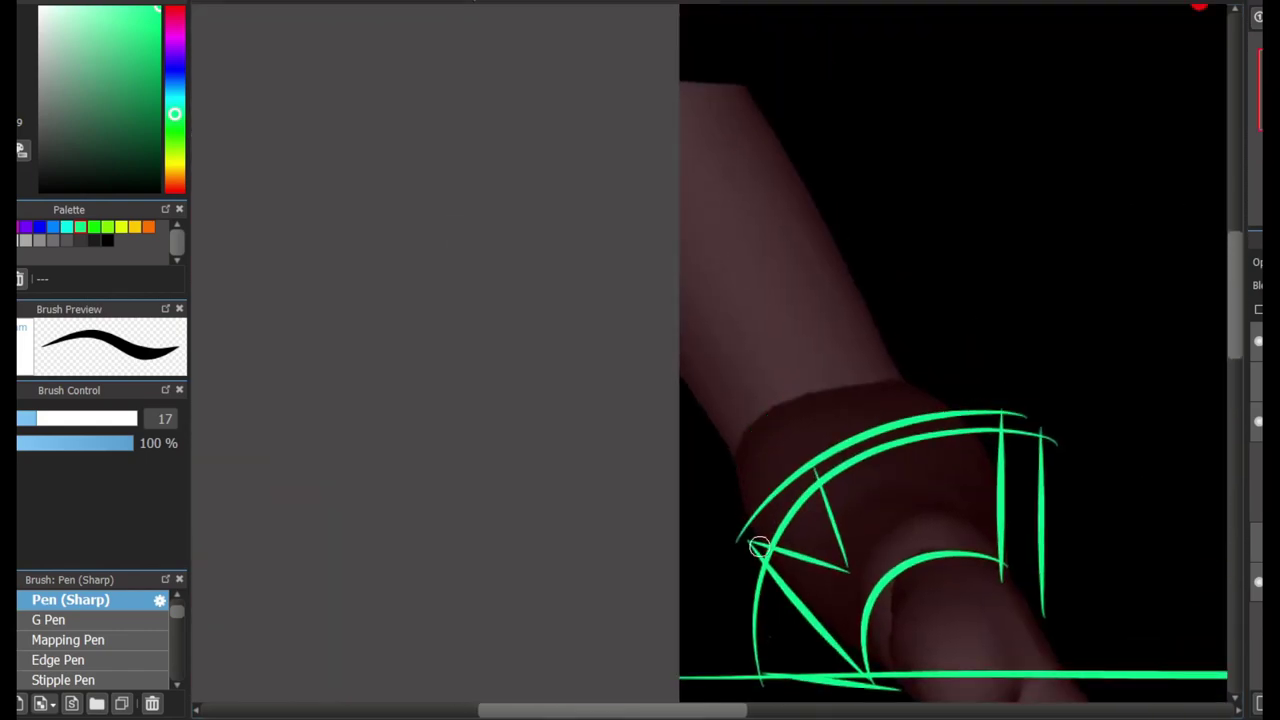
left_click_drag(843, 378, 723, 446)
left_click_drag(682, 396, 758, 572)
mouse_move(682, 12)
left_mouse_down()
mouse_move(951, 389)
mouse_move(908, 370)
left_mouse_up()
key("ctrl+z")
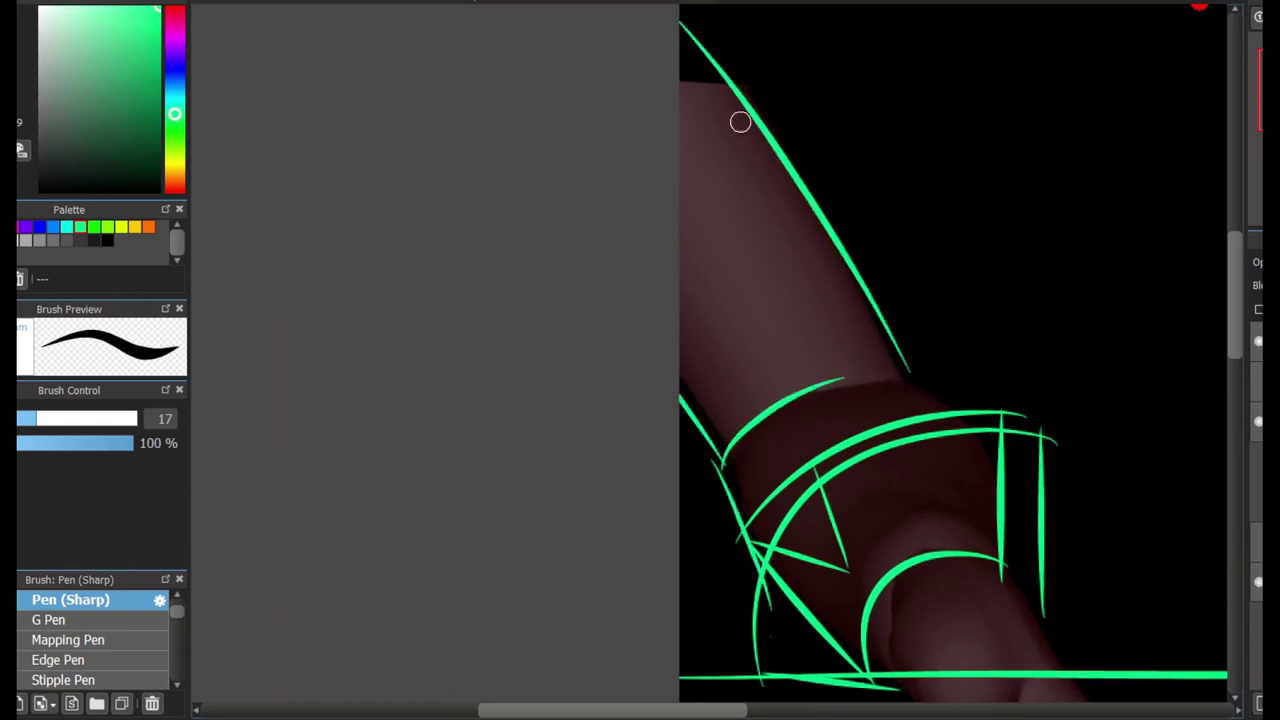
Add a second line along the wrist-side edge of the rounded rectangle and complete its corner near the fingertips.
scroll(919, 380, "right", 5)
scroll(919, 380, "down", 10)
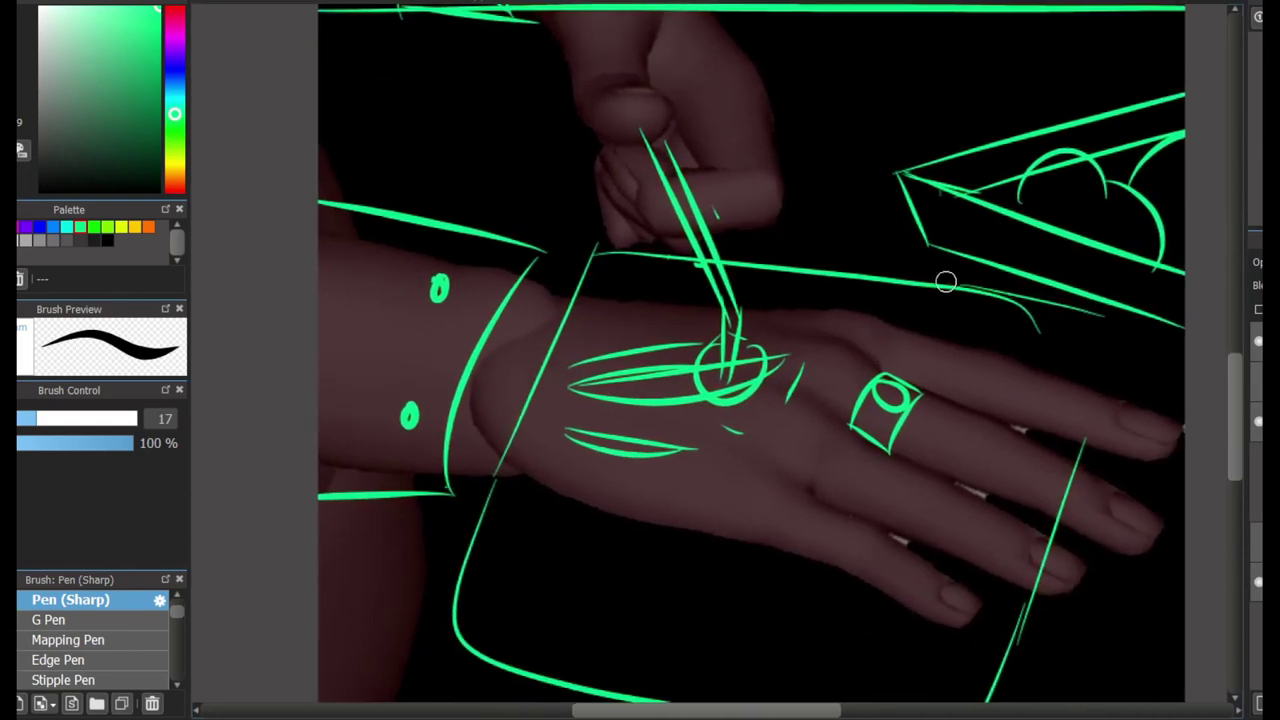
key("ctrl+z")
left_click_drag(607, 244, 412, 606)
left_click_drag(582, 620, 458, 686)
Join the wrist-side ends of the scrape outlines on the back of the hand with a short stroke.
scroll(760, 400, "down", 3)
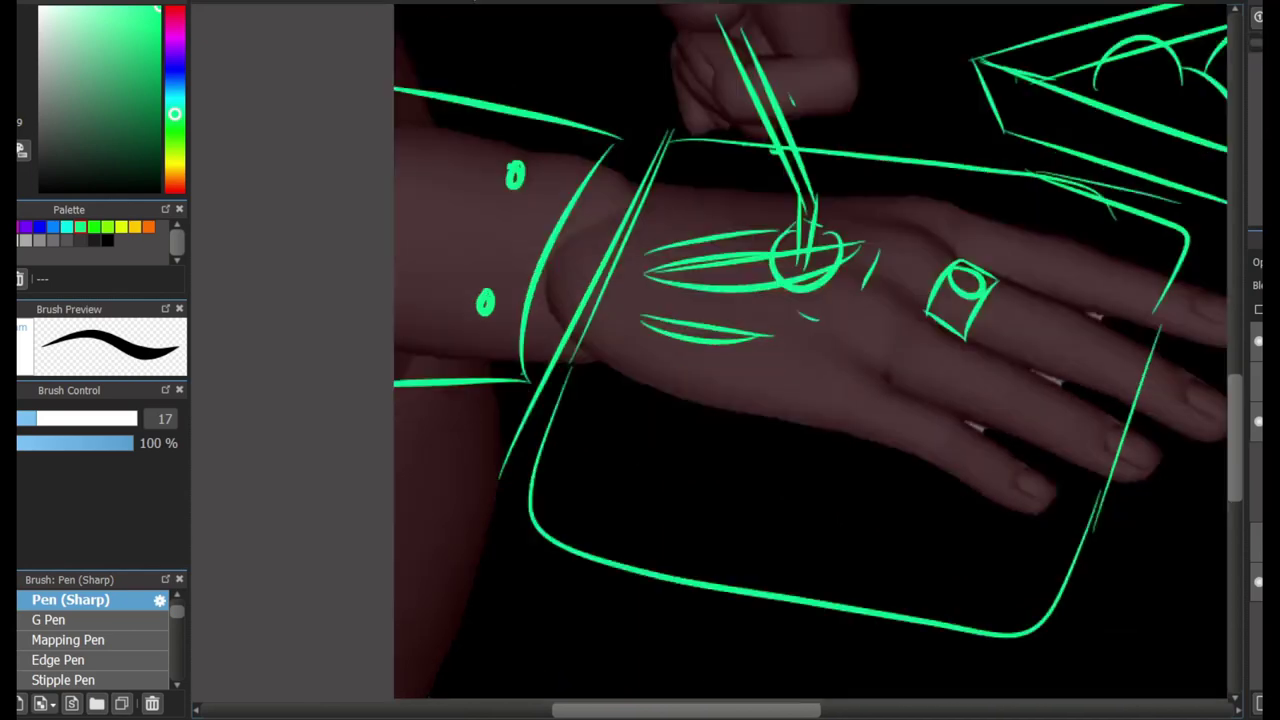
scroll(1085, 392, "up", 5)
scroll(815, 520, "up", 2)
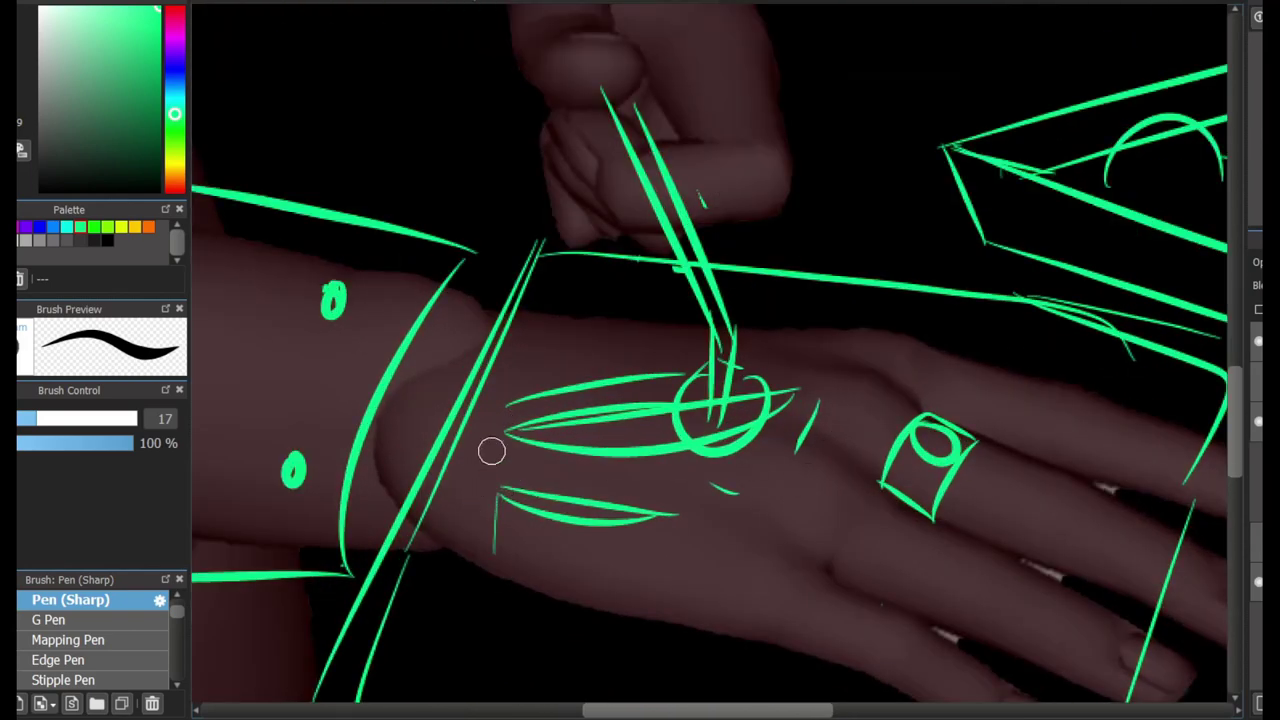
mouse_move(502, 432)
left_mouse_down()
mouse_move(484, 505)
mouse_move(493, 552)
left_mouse_up()
mouse_move(720, 410)
left_mouse_down()
mouse_move(428, 528)
mouse_move(820, 434)
mouse_move(700, 343)
mouse_move(585, 325)
left_mouse_up()
scroll(967, 417, "down", 7)
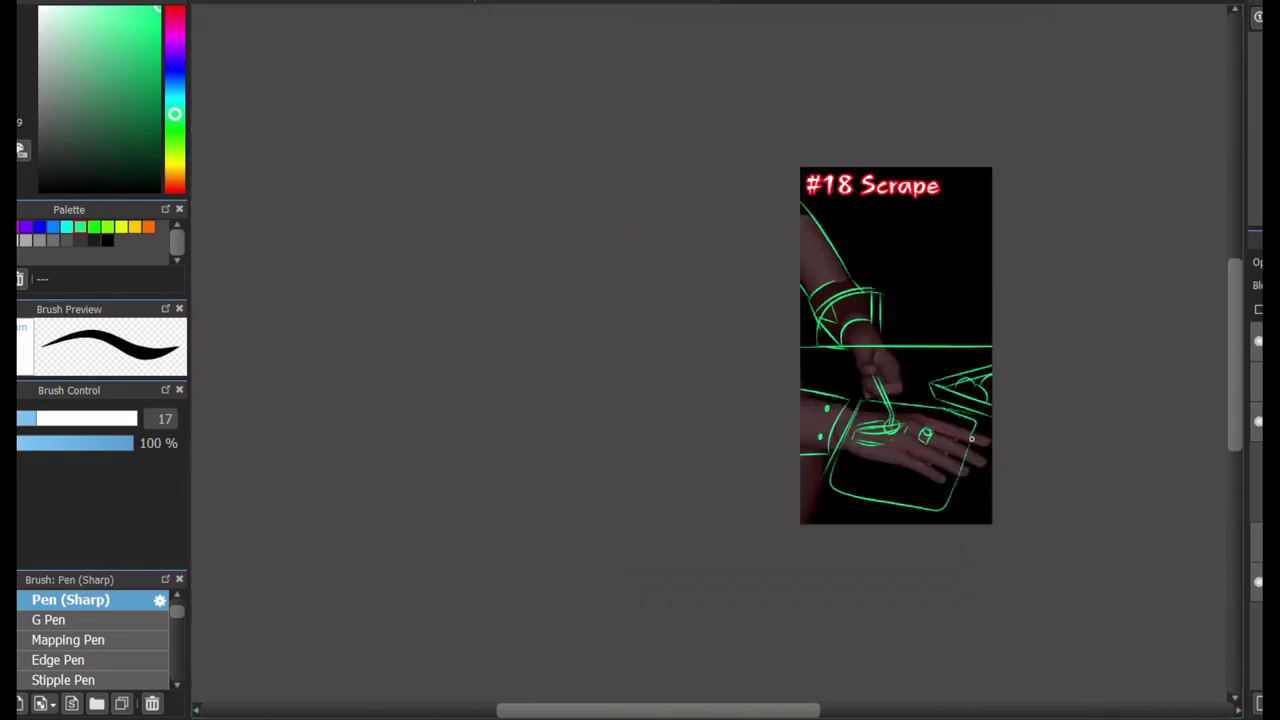
scroll(967, 417, "up", 3)
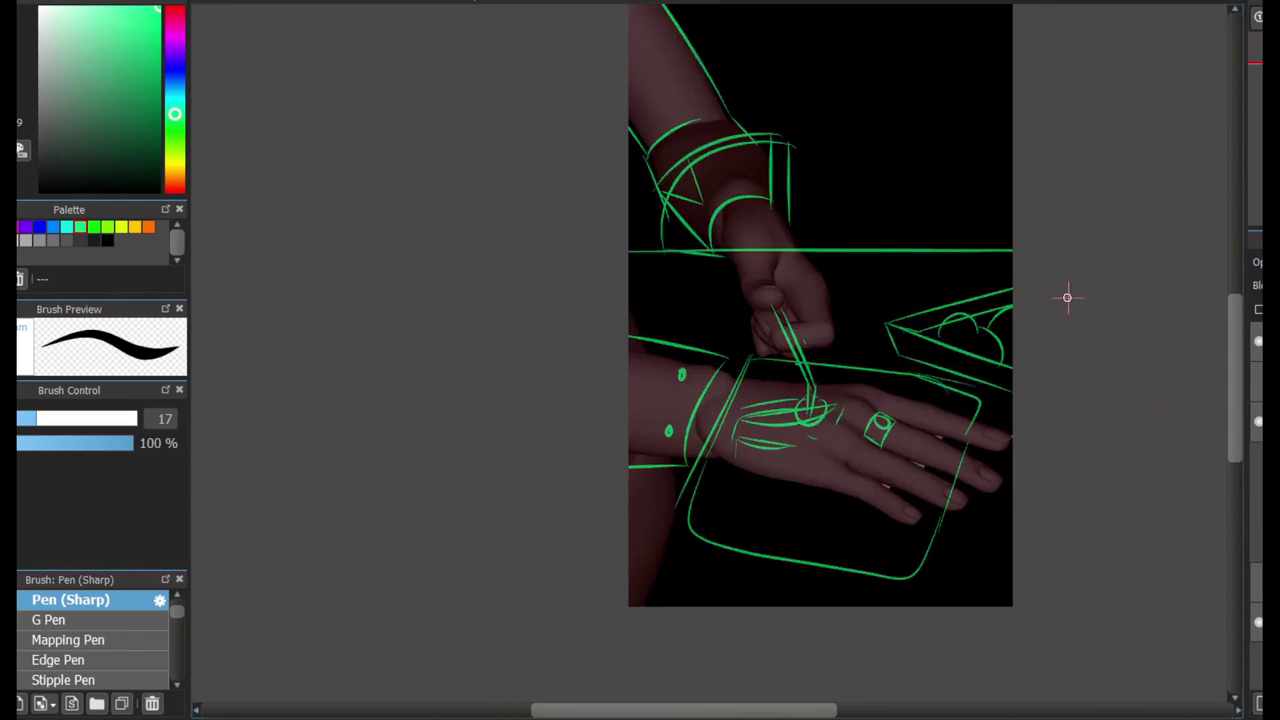
Set up a vanishing-point snap guide centred outside the canvas, beyond its right edge near the height of the table line.
left_click_drag(1070, 313, 1136, 305)
left_click_drag(1020, 378, 908, 447)
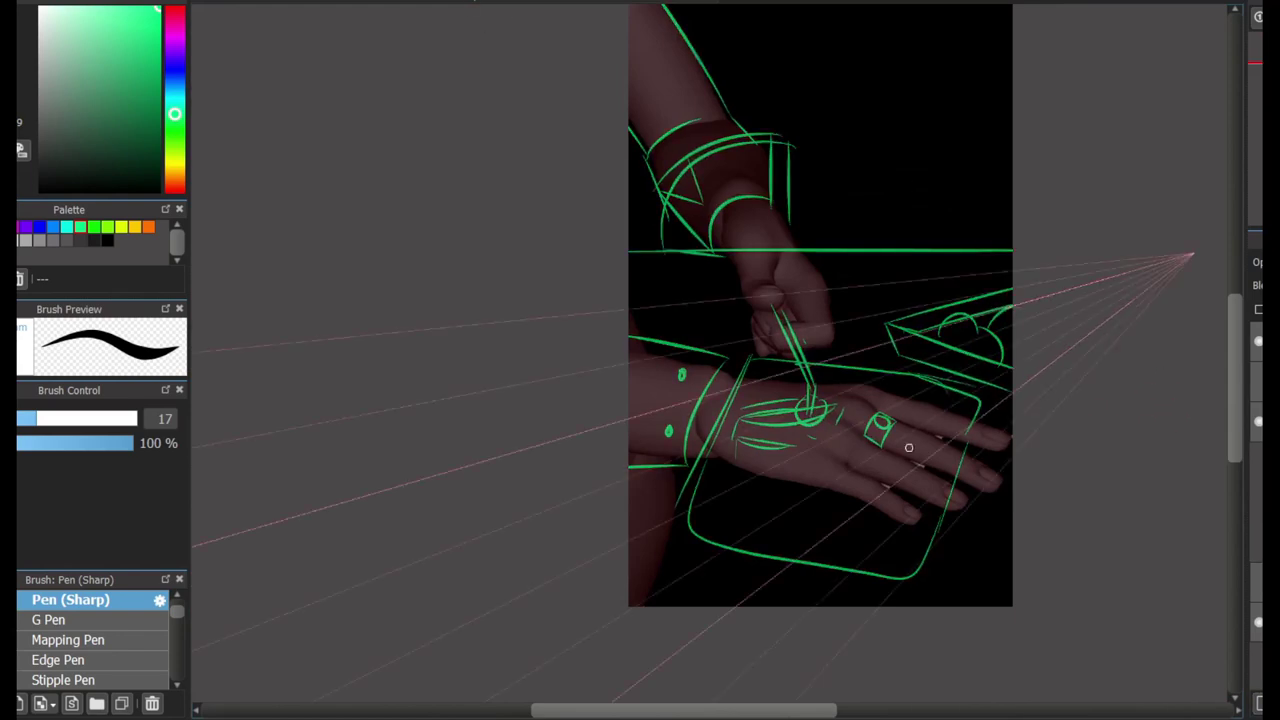
scroll(971, 582, "up", 2)
Mark the four corners of the rounded rectangle under the hand with short blue strokes following the perspective guide.
left_click(53, 227)
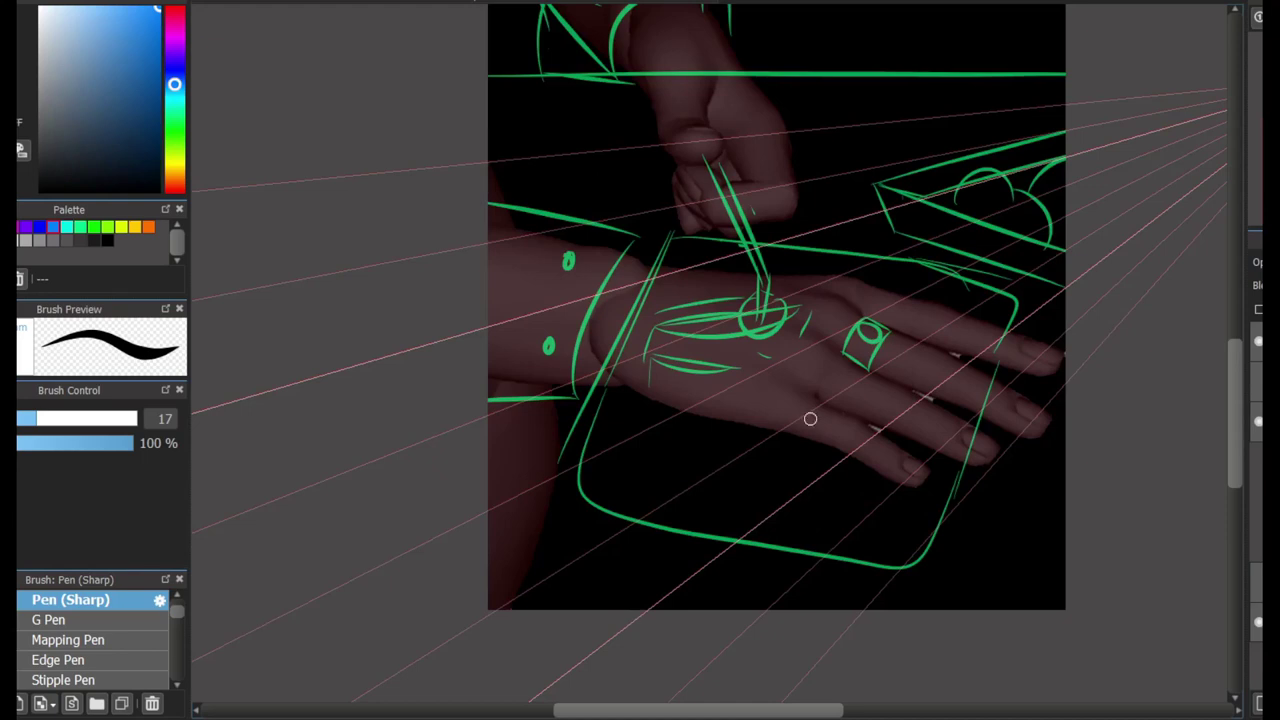
left_click_drag(672, 250, 548, 262)
key("ctrl+z")
left_click_drag(610, 412, 585, 451)
left_click_drag(970, 473, 913, 540)
left_click_drag(1012, 298, 952, 484)
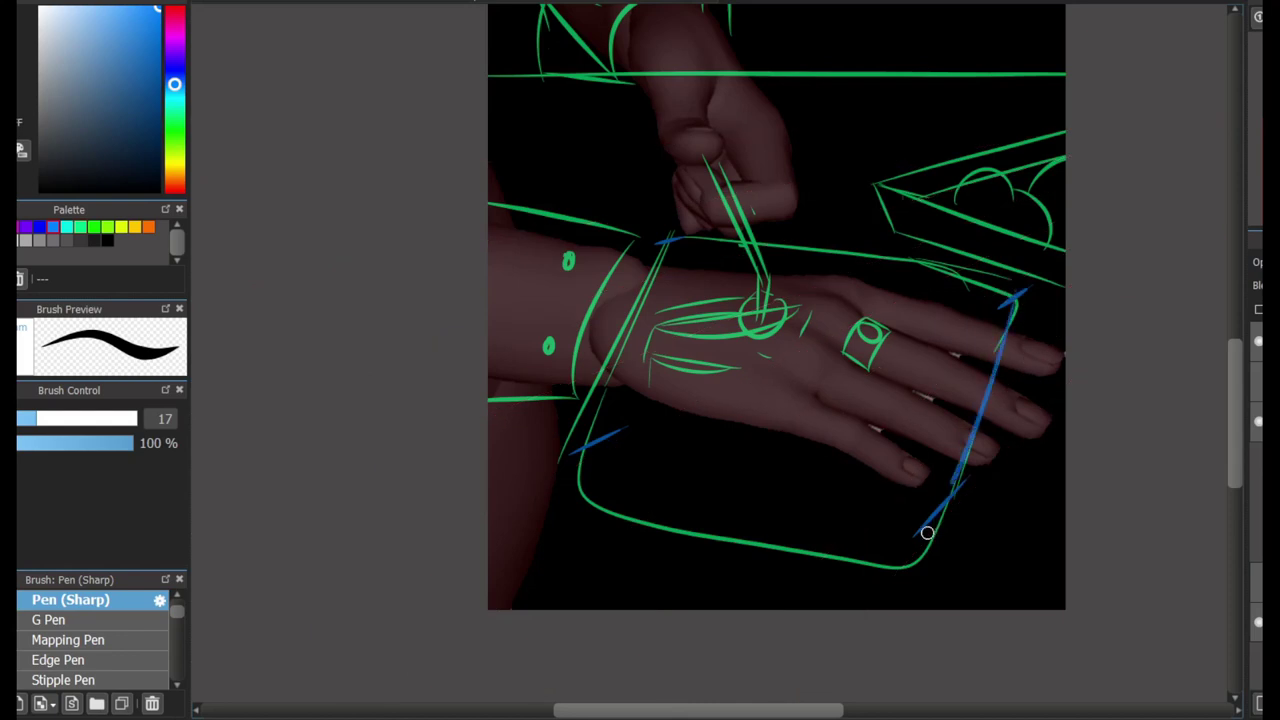
mouse_move(1012, 292)
left_mouse_down()
mouse_move(662, 242)
mouse_move(575, 455)
left_mouse_up()
left_click_drag(578, 458, 945, 512)
key("ctrl+z")
key("ctrl+z")
key("ctrl+z")
key("ctrl+z")
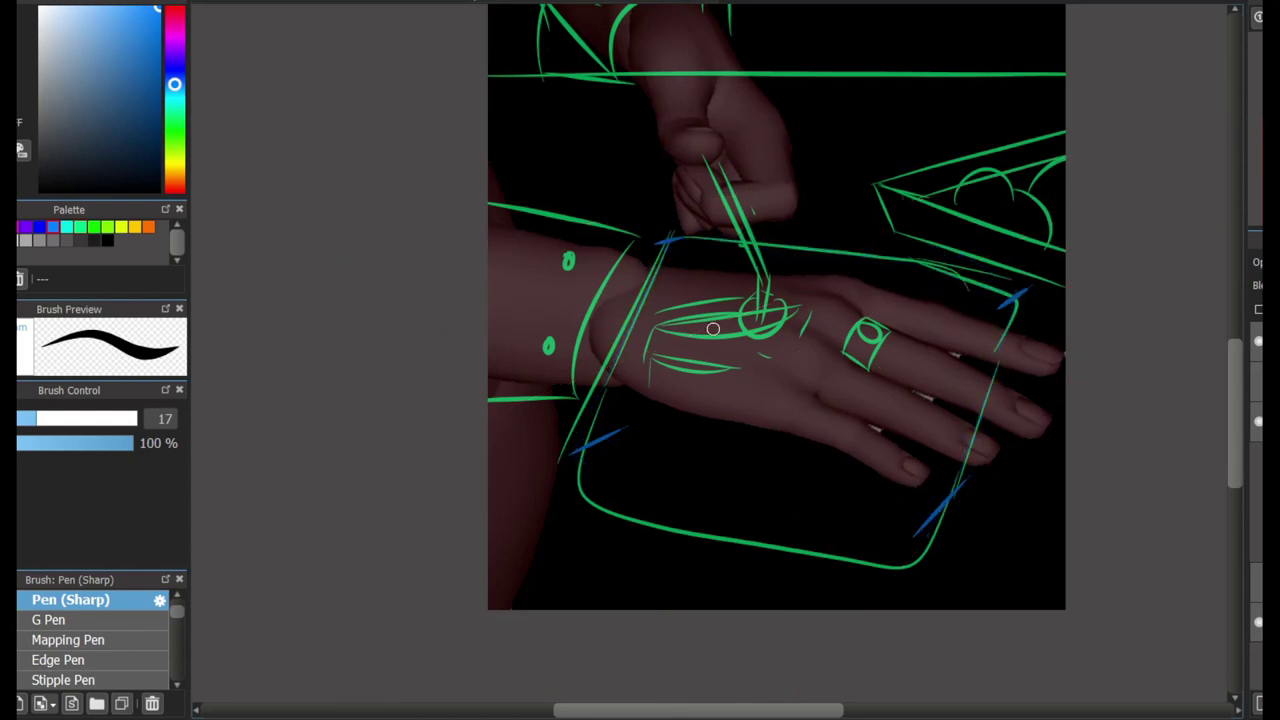
Outline the upper hand's thumb in white with a rounded tip, a short inner edge and a long outer edge towards the wrist.
key("x")
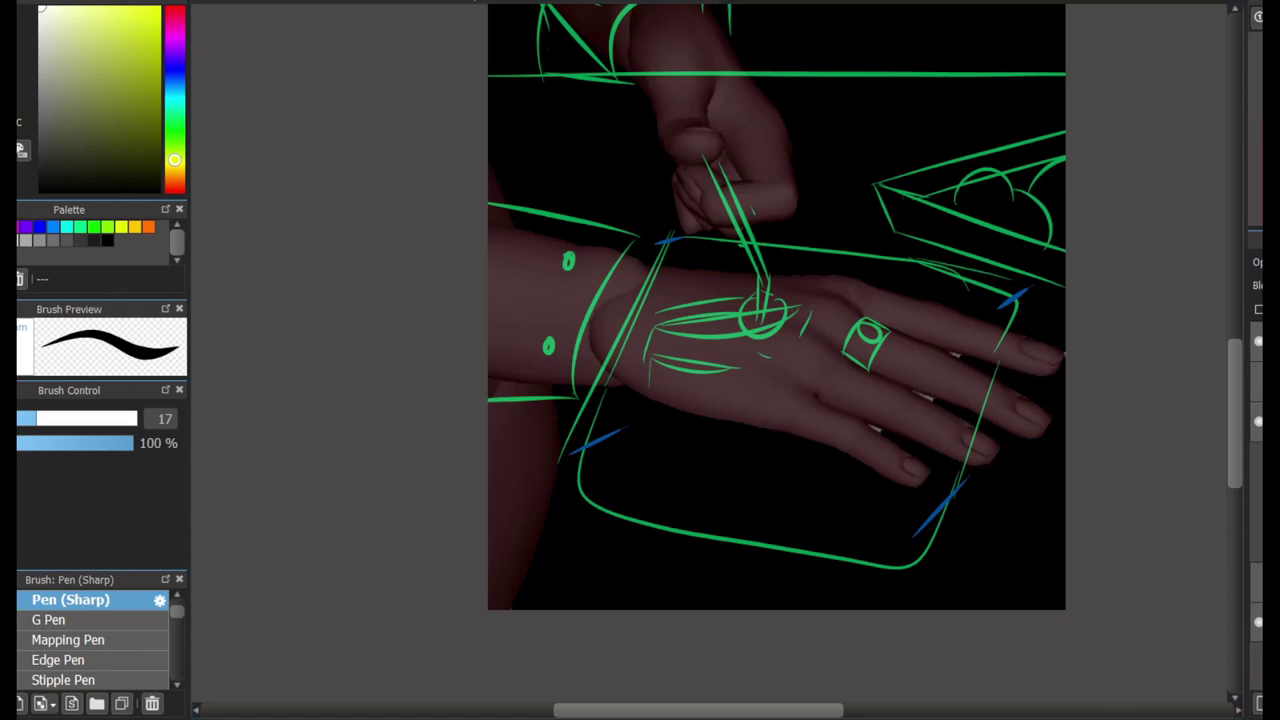
scroll(770, 340, "up", 2)
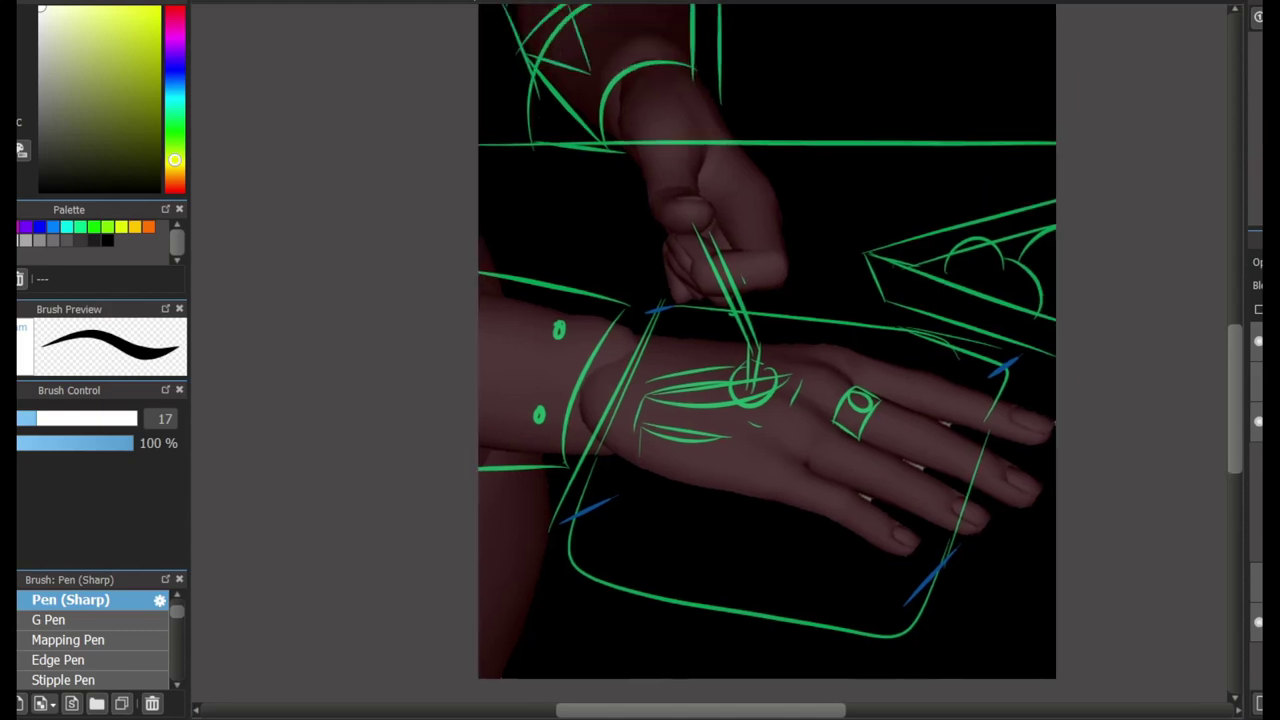
scroll(674, 464, "up", 3)
scroll(949, 91, "down", 5)
scroll(777, 245, "up", 4)
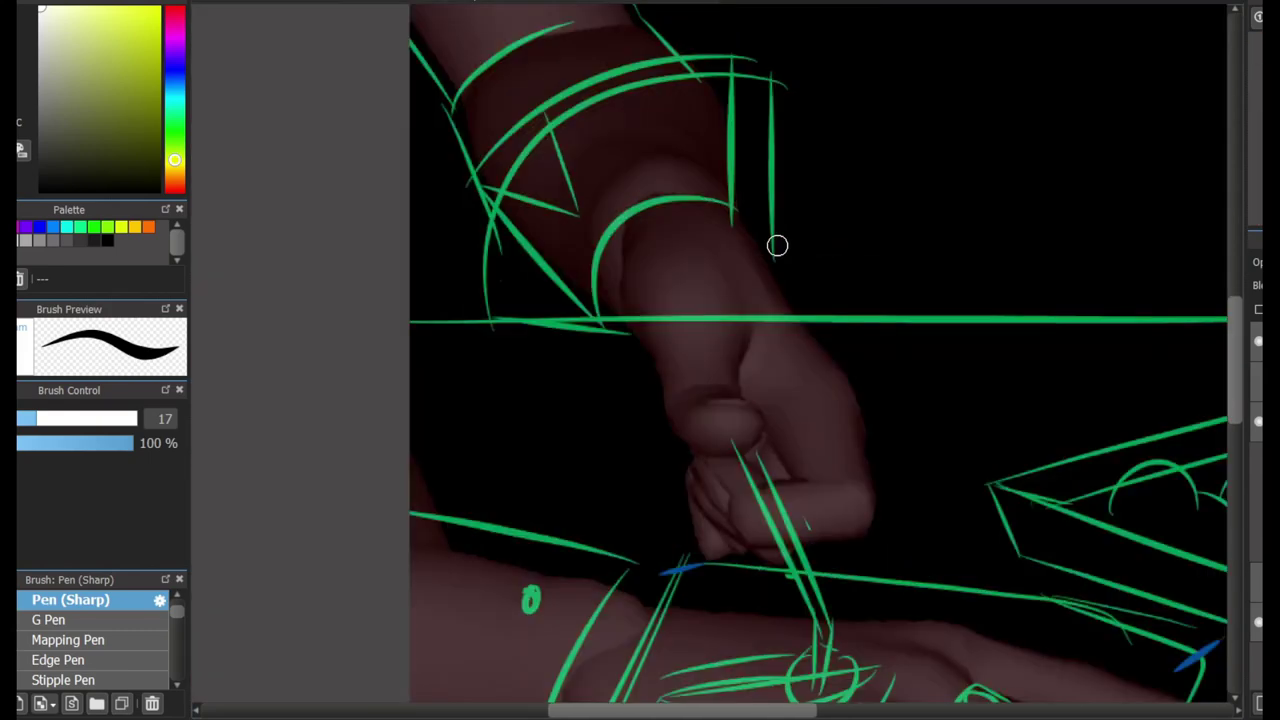
scroll(706, 349, "up", 1)
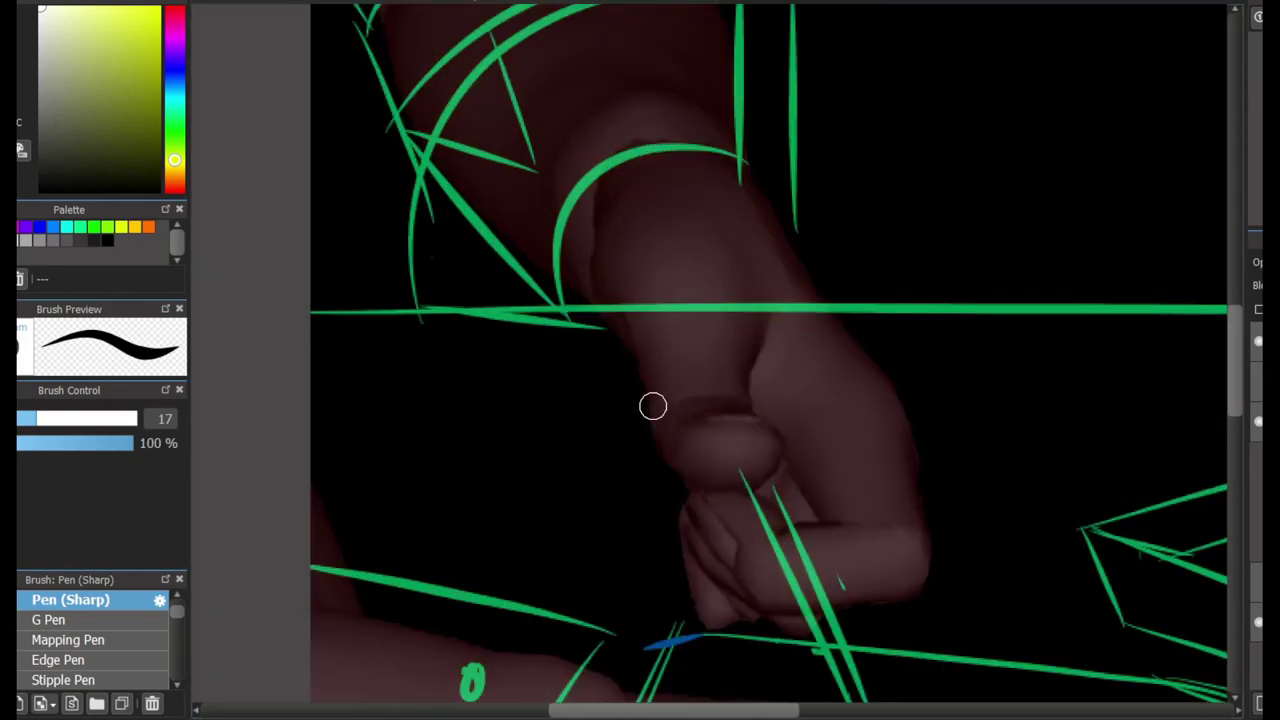
left_click_drag(653, 408, 746, 398)
scroll(723, 400, "up", 1)
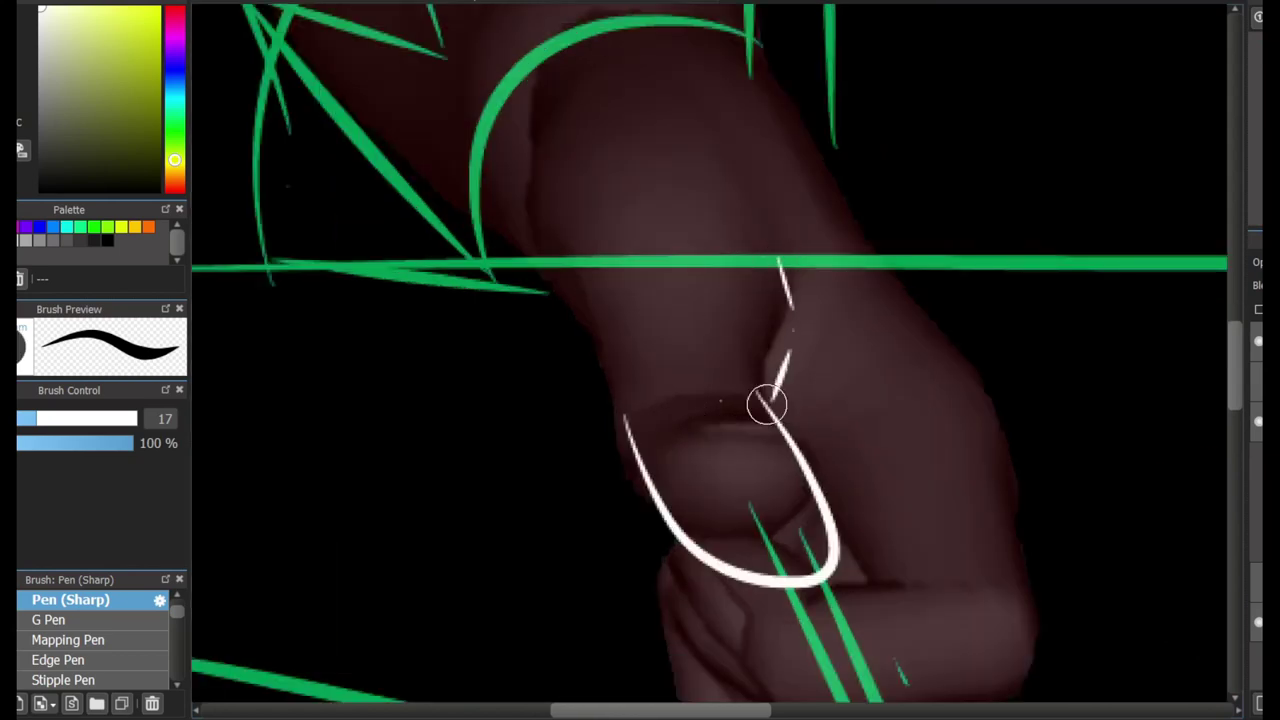
left_click_drag(780, 268, 765, 398)
left_click_drag(552, 78, 628, 412)
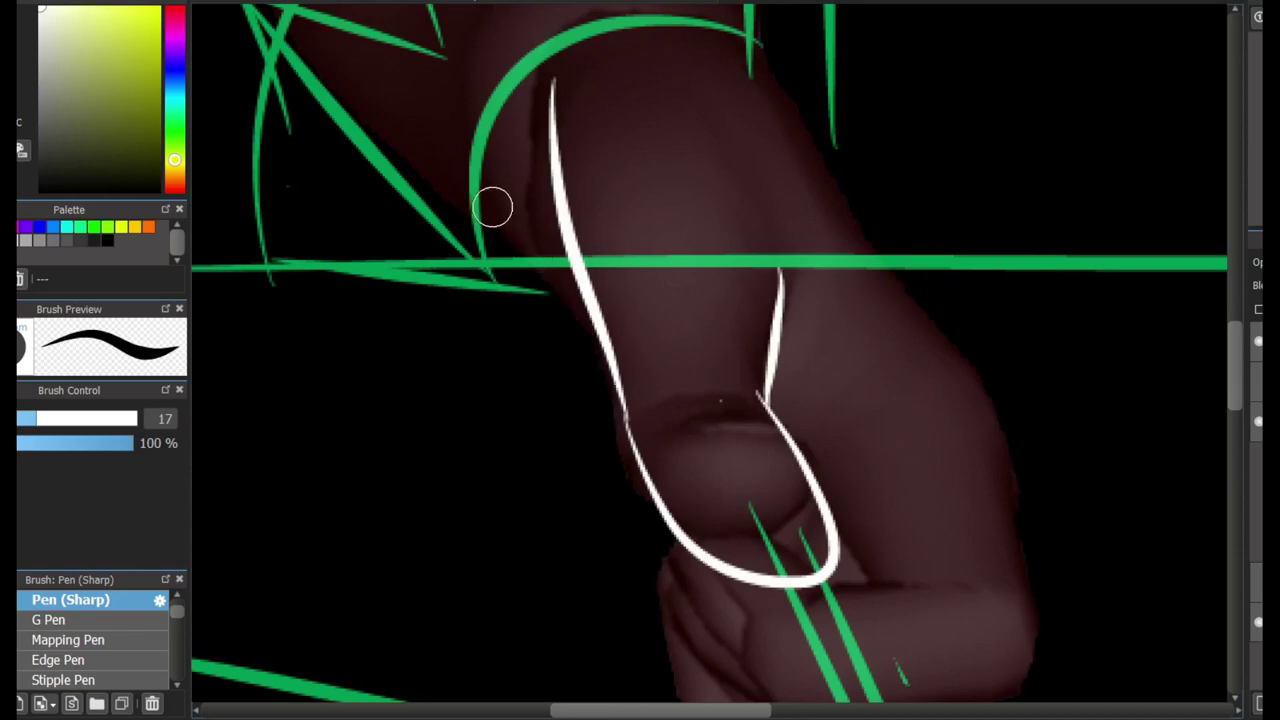
Draw the short wrist line beside the thumb and the hand's outer edge from the sleeve opening to the knuckle.
left_click_drag(535, 263, 604, 352)
key("ctrl+z")
left_click_drag(522, 240, 604, 355)
left_click_drag(775, 40, 998, 395)
Outline the curled index finger from the knuckle around its underside and back up to the thumb.
scroll(710, 360, "down", 5)
left_click_drag(990, 157, 1017, 380)
key("ctrl+z")
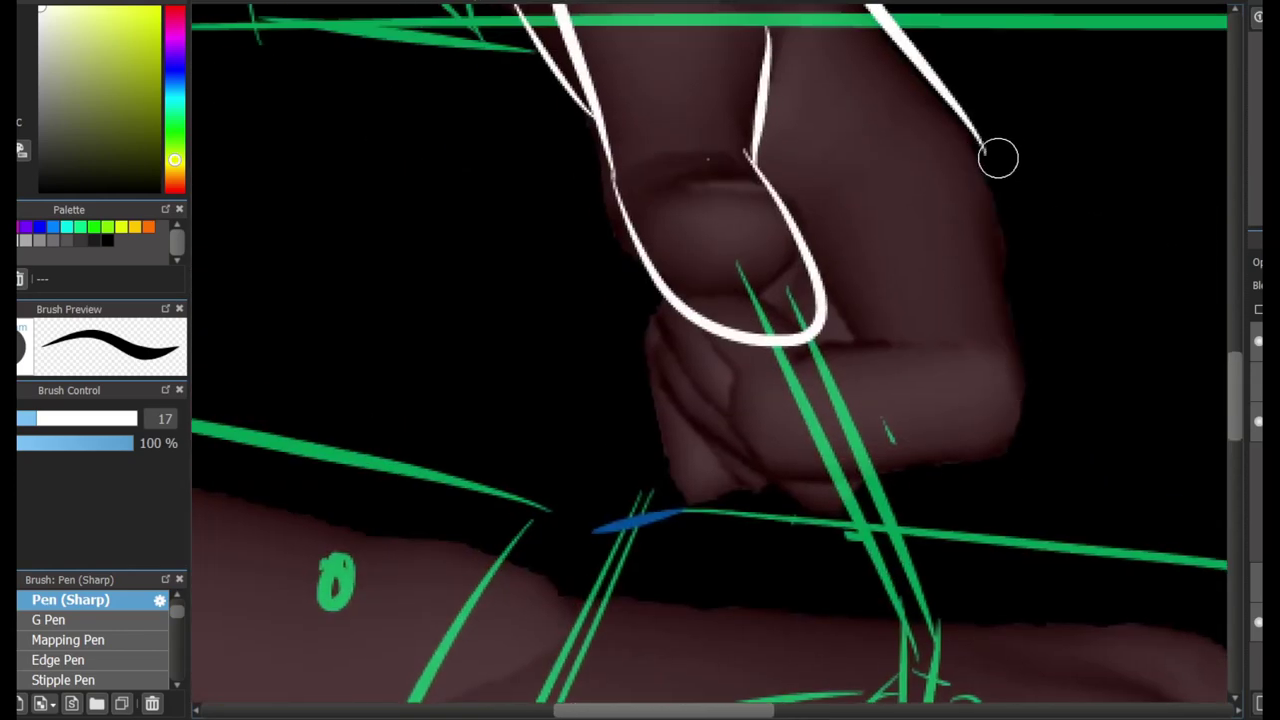
left_click_drag(997, 157, 787, 434)
key("ctrl+z")
mouse_move(998, 158)
left_mouse_down()
mouse_move(826, 466)
mouse_move(786, 468)
left_mouse_up()
key("ctrl+z")
mouse_move(664, 320)
left_mouse_down()
mouse_move(994, 457)
mouse_move(986, 152)
left_mouse_up()
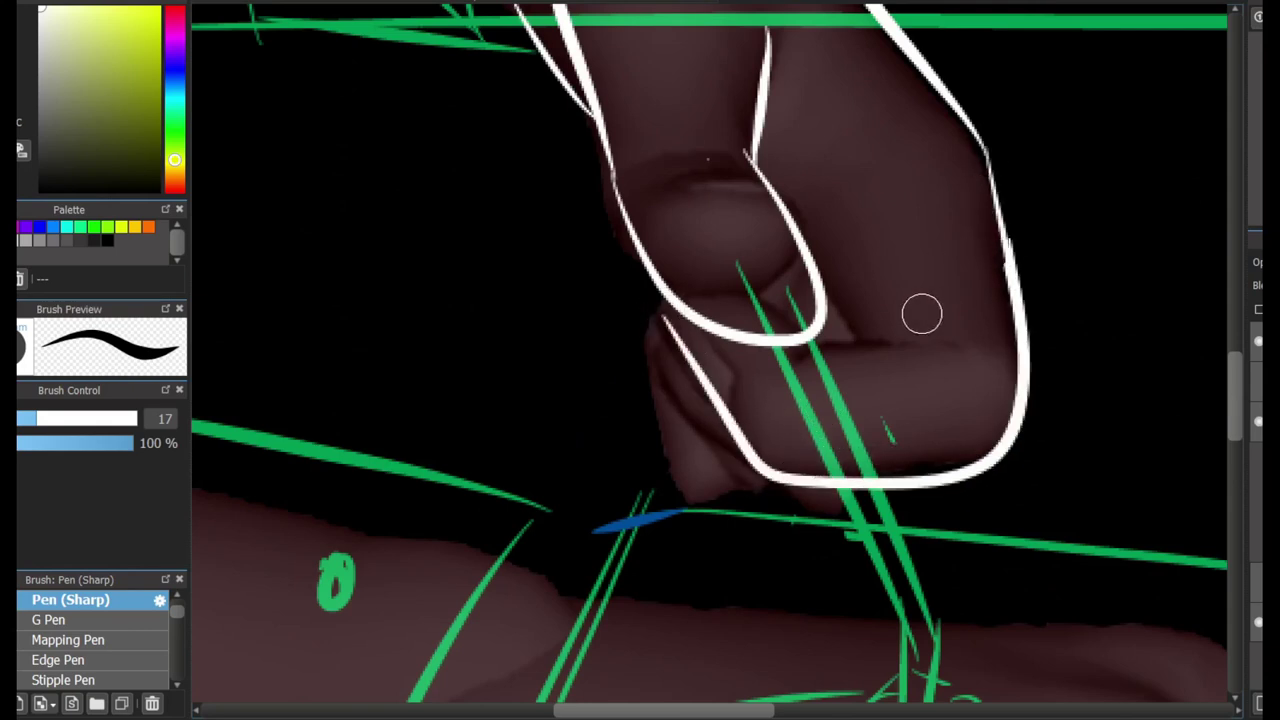
Draw the bent index finger's curved crease and a short line connecting it to the side of the thumb.
left_click_drag(792, 356, 852, 348)
key("ctrl+z")
key("ctrl+z")
left_click_drag(982, 362, 795, 366)
left_click_drag(834, 284, 874, 340)
key("ctrl+z")
left_click_drag(819, 258, 894, 360)
key("ctrl+z")
key("ctrl+z")
key("ctrl+z")
key("ctrl+z")
mouse_move(820, 270)
left_mouse_down()
mouse_move(900, 375)
mouse_move(882, 367)
left_mouse_up()
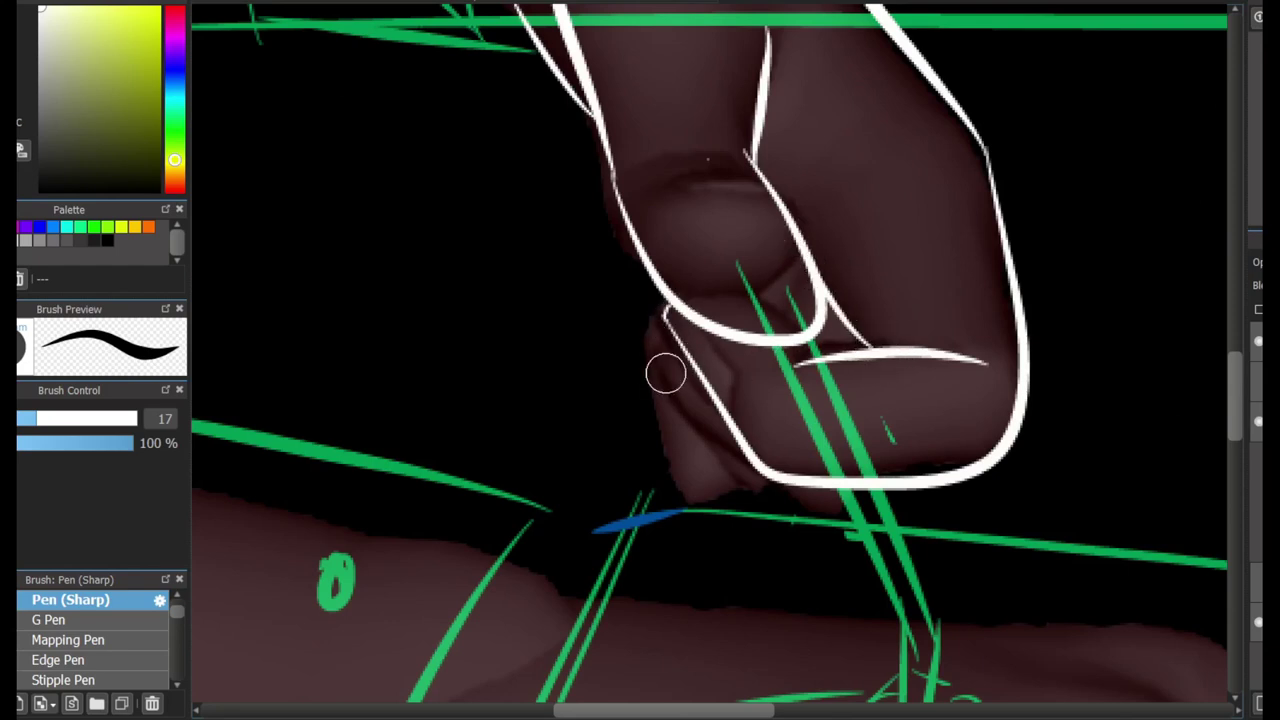
Outline the remaining curled fingers tucked behind the index finger.
left_click_drag(651, 340, 666, 380)
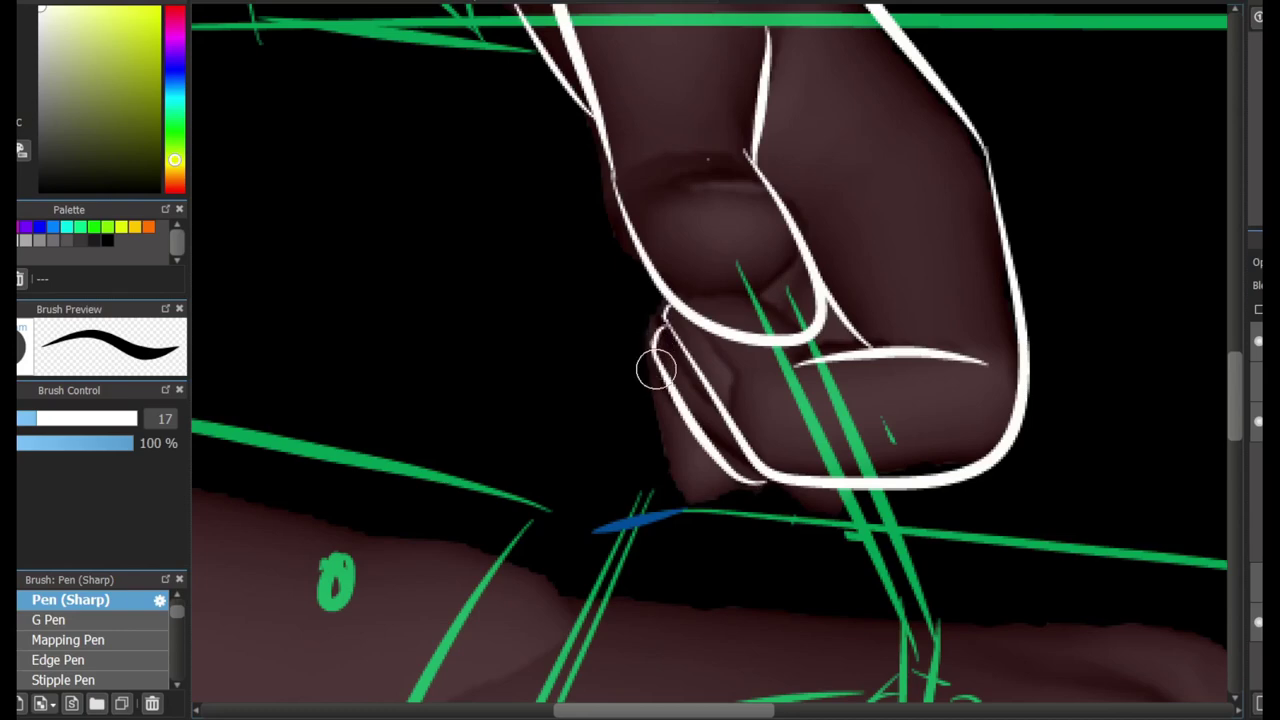
left_click_drag(652, 335, 752, 488)
key("ctrl+z")
mouse_move(654, 345)
left_mouse_down()
mouse_move(757, 491)
mouse_move(668, 372)
left_mouse_up()
key("ctrl+z")
Trace the tray in white with its front and back rims, the rounded near corner and the lower edge.
left_click_drag(1194, 280, 440, 40)
mouse_move(531, 277)
left_mouse_down()
mouse_move(1029, 451)
mouse_move(830, 392)
left_mouse_up()
key("ctrl+z")
key("ctrl+z")
left_click_drag(1094, 459, 1100, 463)
left_click_drag(531, 278, 567, 410)
mouse_move(530, 274)
left_mouse_down()
mouse_move(1126, 137)
mouse_move(1106, 109)
mouse_move(1169, 91)
mouse_move(1190, 117)
left_mouse_up()
Trace the rounded objects inside the tray with overlapping arcs and add a short contour beside the nearest one.
mouse_move(757, 354)
left_mouse_down()
mouse_move(955, 333)
mouse_move(1068, 445)
left_mouse_up()
left_click_drag(1095, 205, 1005, 318)
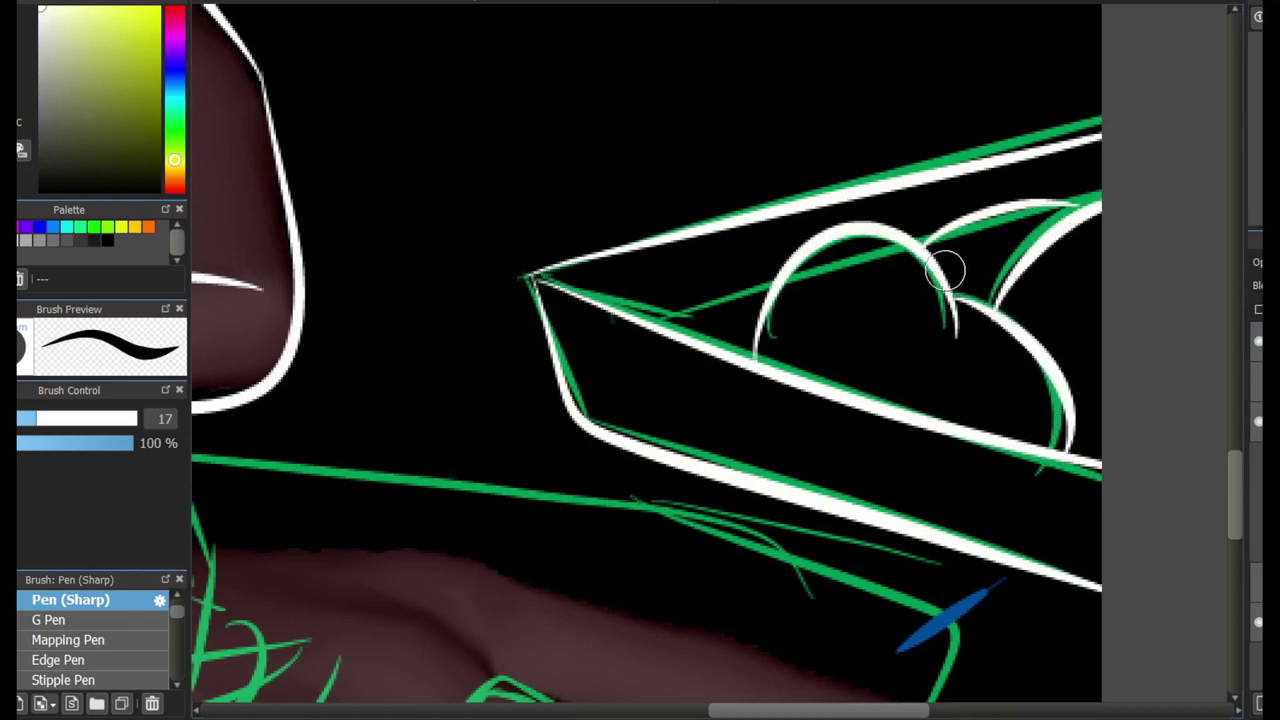
left_click_drag(900, 228, 1100, 180)
key("ctrl+z")
left_click_drag(640, 318, 785, 285)
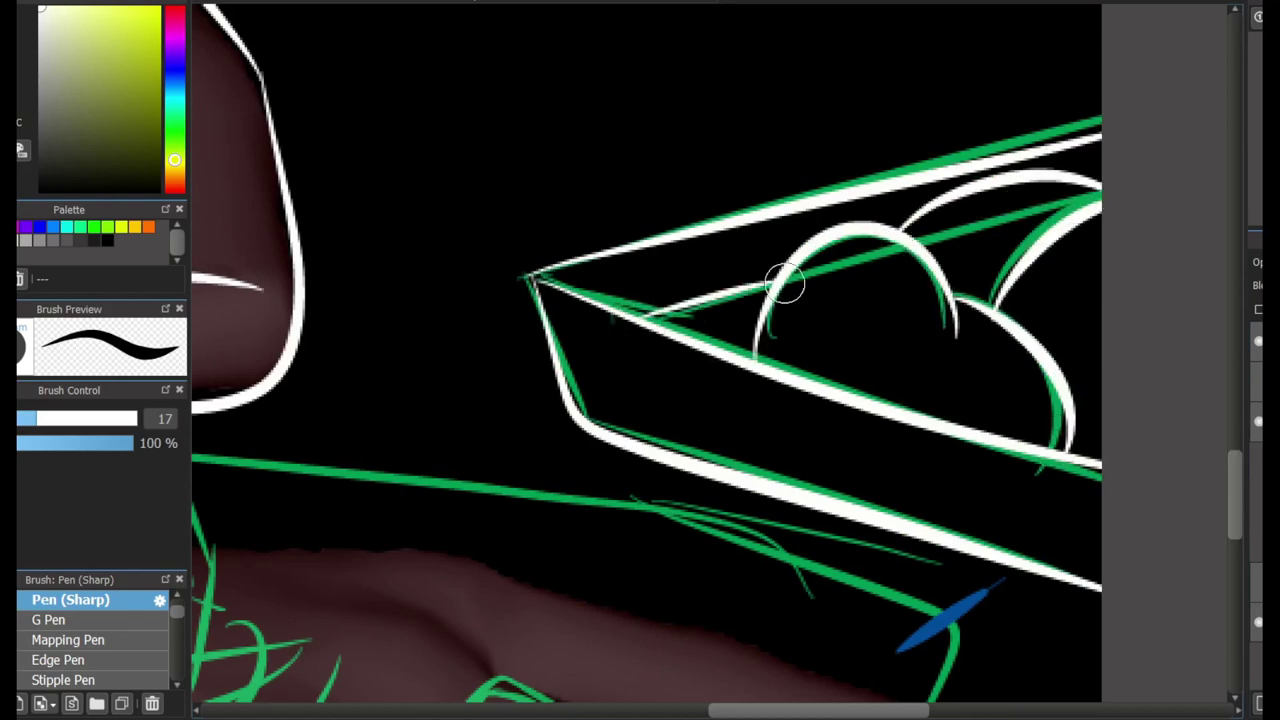
Draw the curved opening of the upper arm's cuff around the wrist in white, wrapping both ends around the hand.
mouse_move(1008, 285)
left_mouse_down()
mouse_move(1039, 122)
mouse_move(1111, 31)
mouse_move(1108, 3)
left_mouse_up()
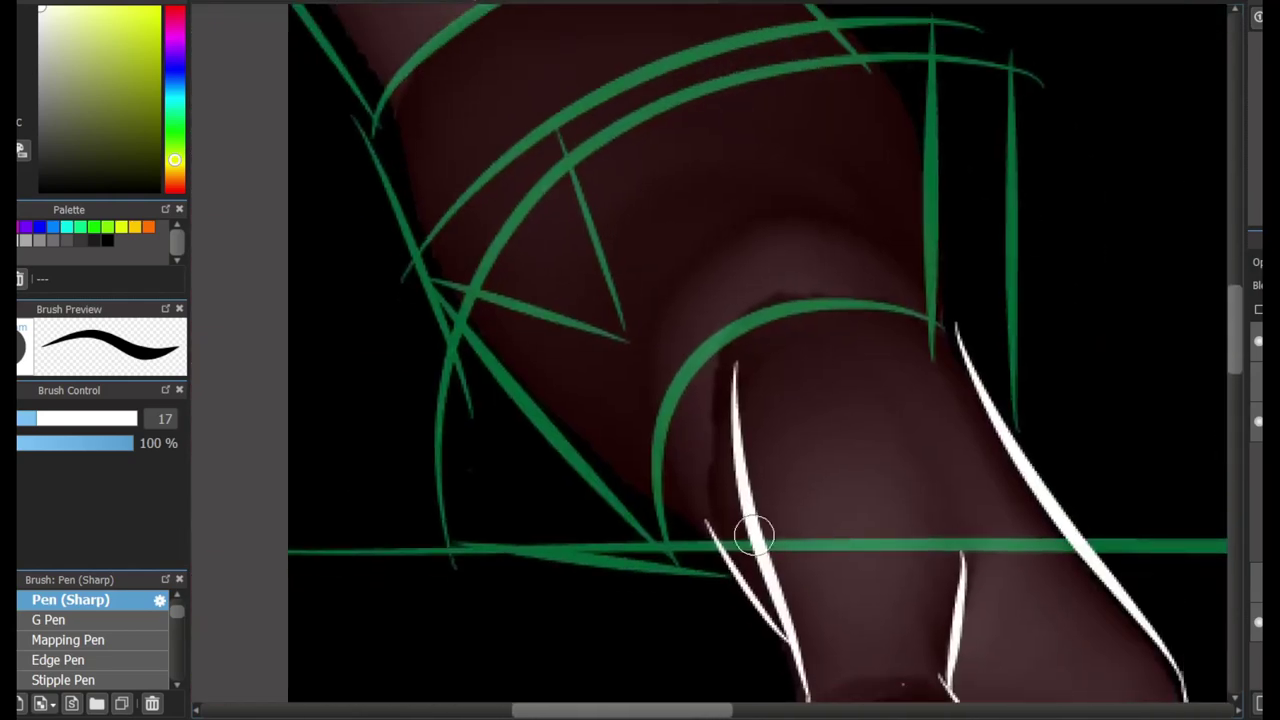
mouse_move(780, 360)
left_mouse_down()
mouse_move(718, 592)
mouse_move(909, 306)
mouse_move(1000, 404)
left_mouse_up()
key("ctrl+z")
key("ctrl+z")
mouse_move(714, 576)
left_mouse_down()
mouse_move(711, 374)
mouse_move(1000, 404)
left_mouse_up()
left_click_drag(720, 582, 580, 456)
key("ctrl+z")
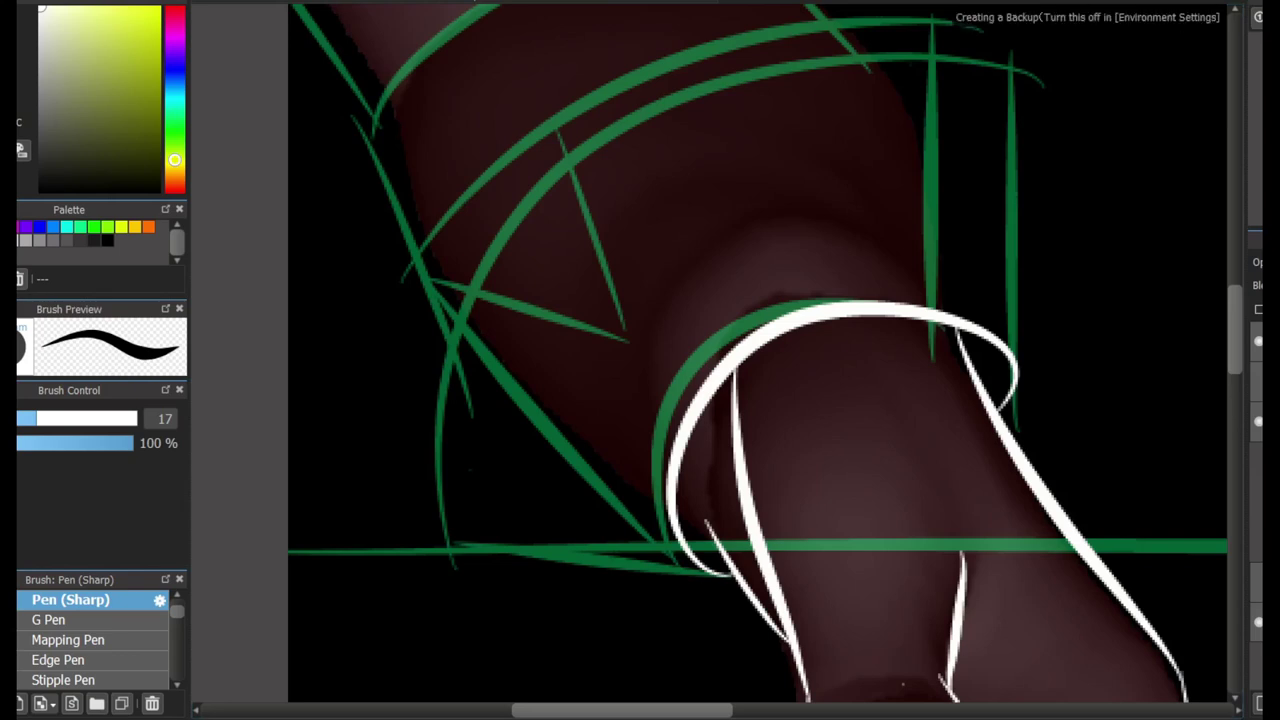
Draw the folded cuff's two side edges from the ends of the wrist opening up to its wide end.
scroll(826, 354, "down", 3)
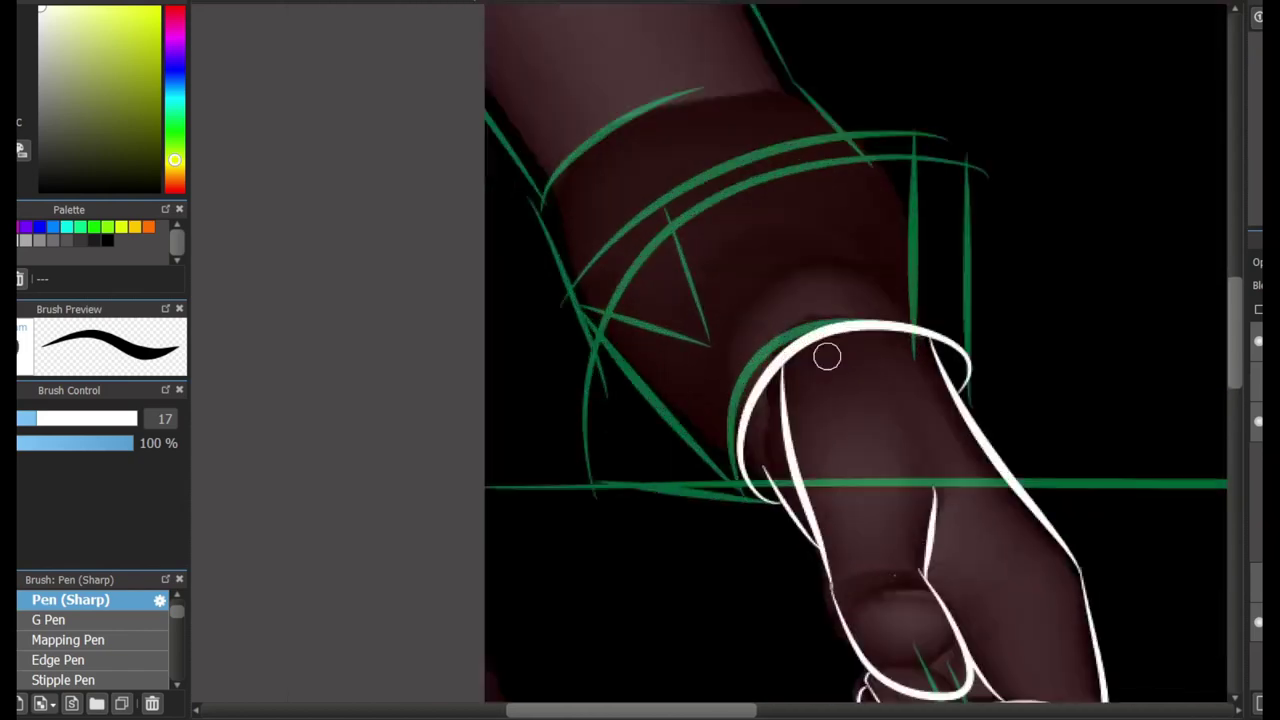
scroll(833, 279, "up", 3)
left_click_drag(740, 608, 403, 297)
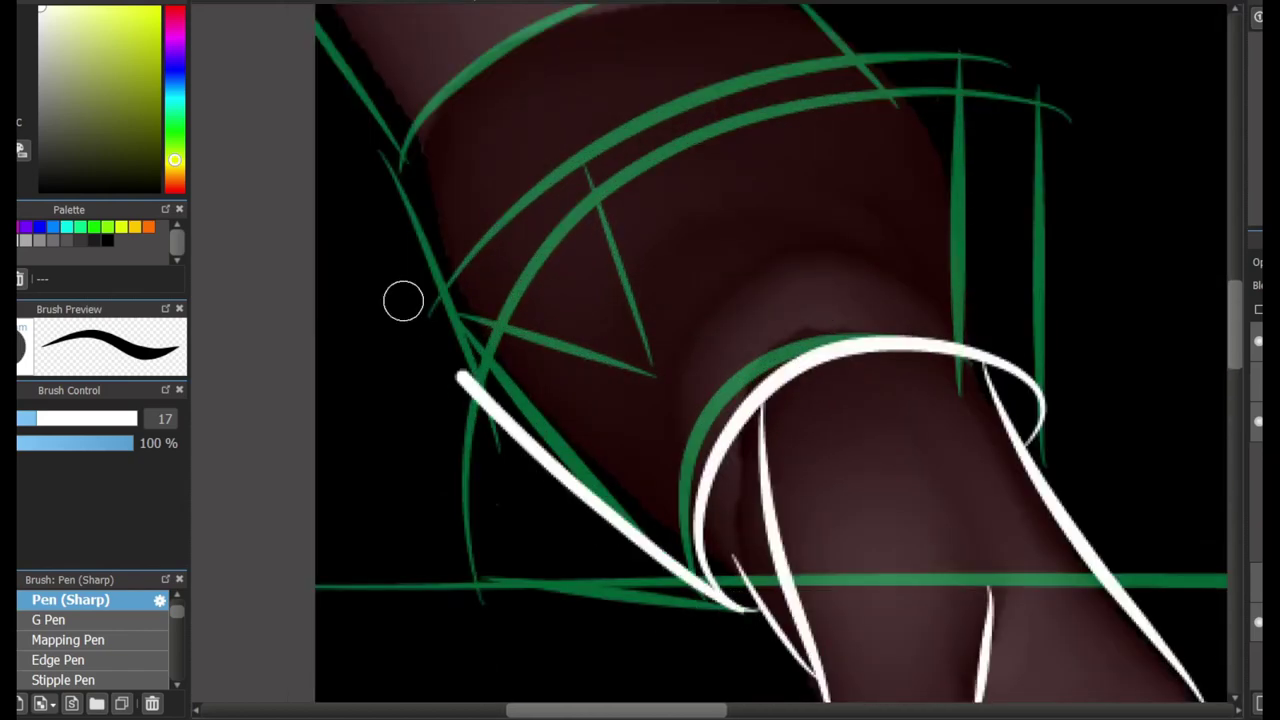
scroll(1016, 576, "up", 3)
scroll(1037, 534, "down", 3)
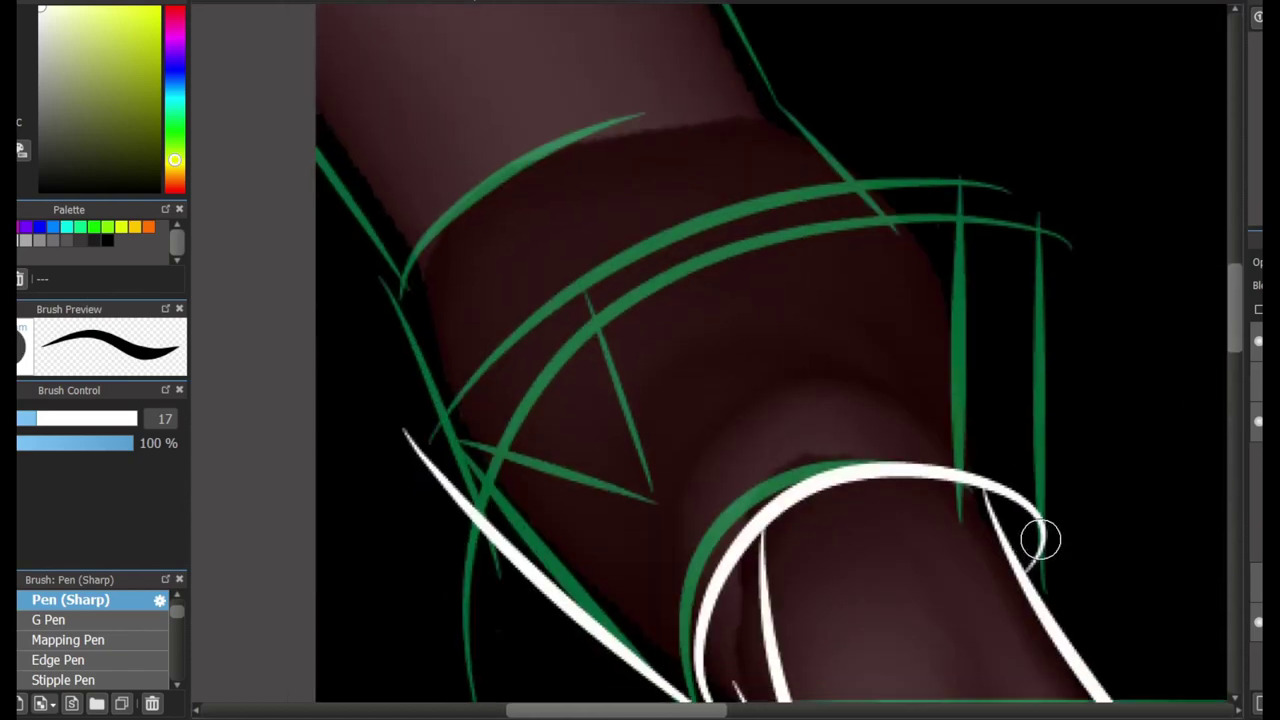
left_click_drag(966, 80, 1040, 549)
key("ctrl+z")
mouse_move(929, 120)
left_mouse_down()
mouse_move(1046, 560)
mouse_move(1040, 520)
left_mouse_up()
key("ctrl+z")
mouse_move(408, 435)
left_mouse_down()
mouse_move(788, 124)
mouse_move(930, 128)
left_mouse_up()
key("ctrl+z")
mouse_move(930, 128)
left_mouse_down()
mouse_move(481, 321)
mouse_move(408, 440)
left_mouse_up()
key("ctrl+z")
mouse_move(408, 435)
left_mouse_down()
mouse_move(646, 220)
mouse_move(930, 128)
left_mouse_up()
scroll(873, 261, "up", 2)
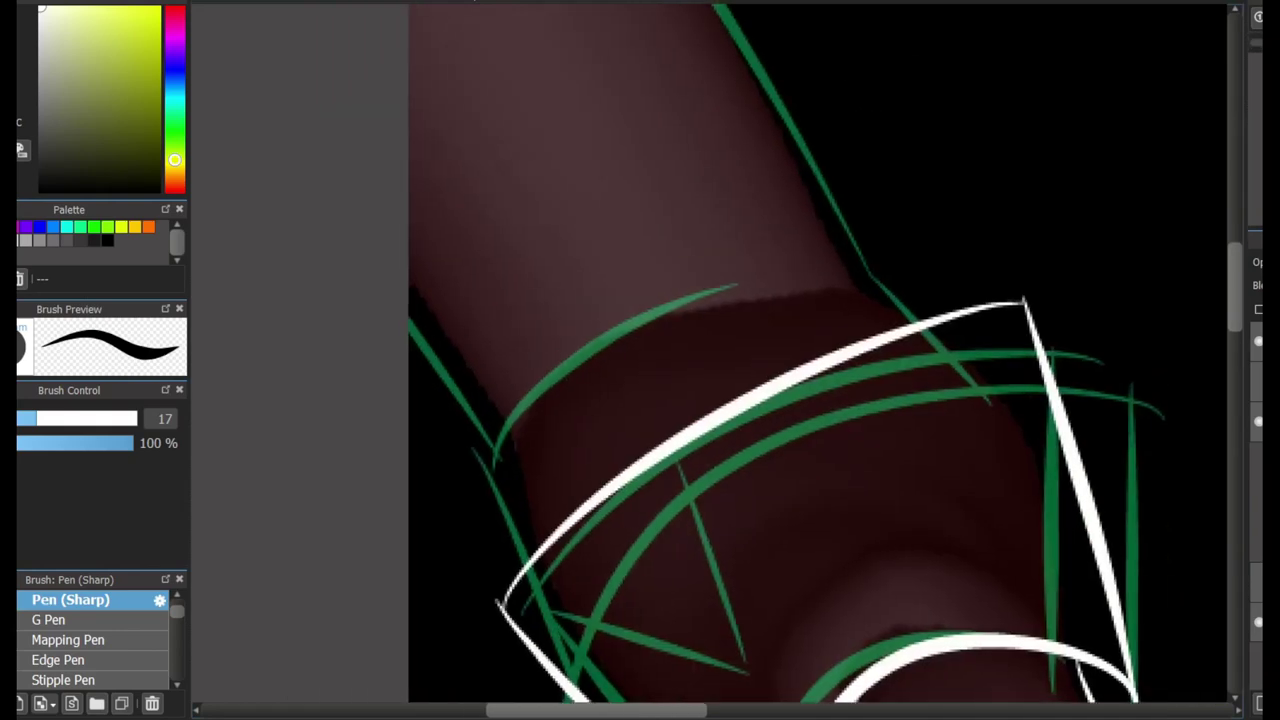
key("ctrl+z")
Draw the lower forearm's sleeve opening as a curve around the wrist and add the sleeve's lower edge.
scroll(720, 360, "down", 5)
scroll(920, 111, "down", 2)
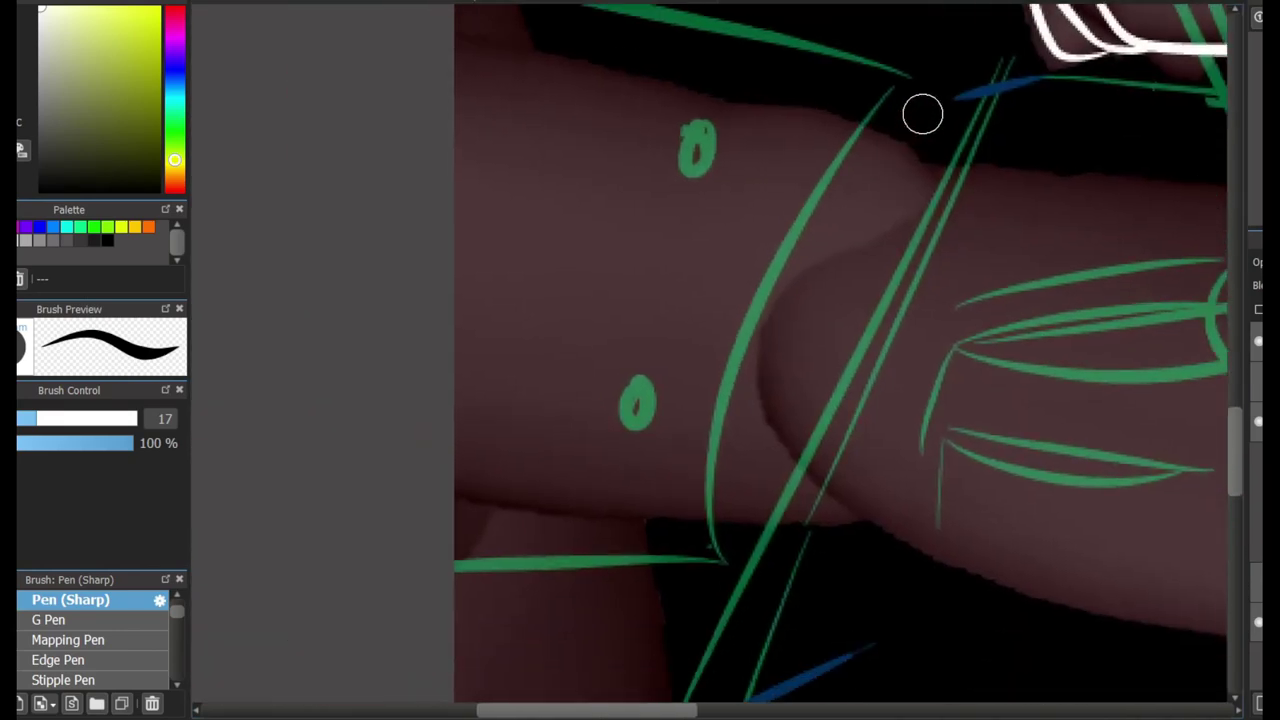
mouse_move(918, 135)
left_mouse_down()
mouse_move(858, 99)
mouse_move(841, 537)
mouse_move(372, 598)
left_mouse_up()
key("ctrl+z")
key("ctrl+y")
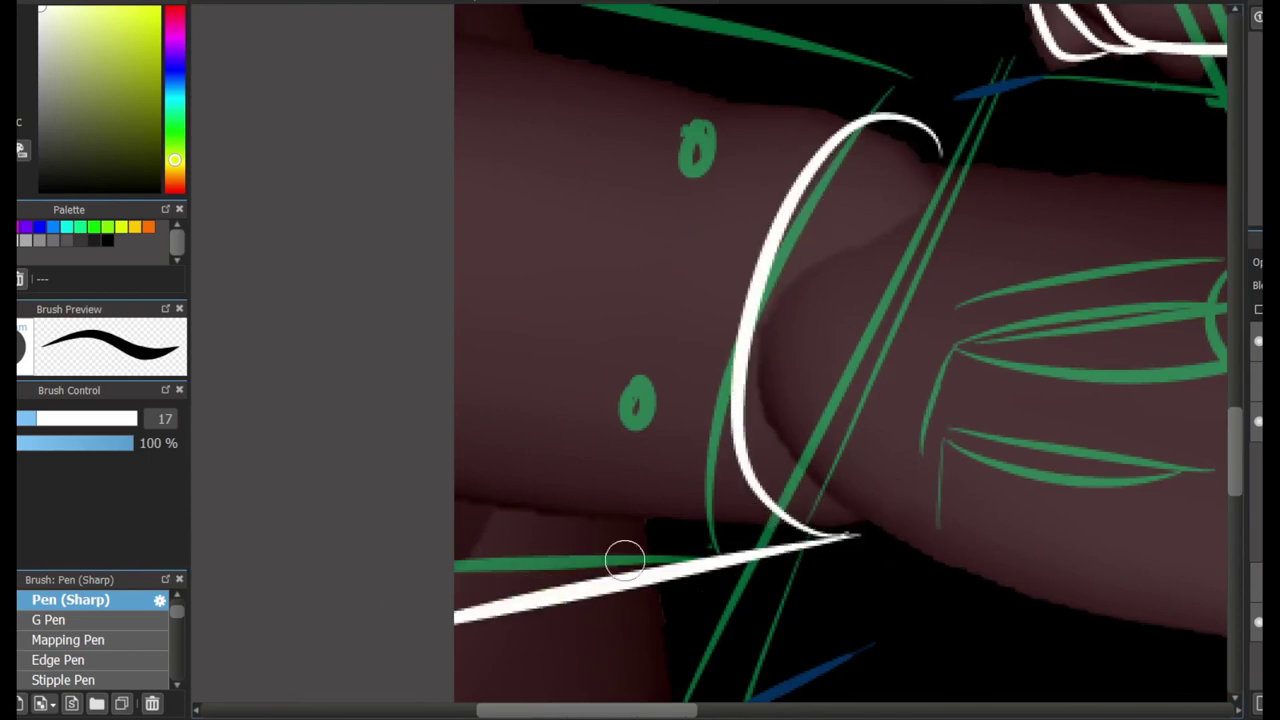
key("ctrl+z")
key("ctrl+y")
Draw the lower forearm sleeve's upper edge out to the canvas border and trace its two round buttons.
scroll(1218, 340, "up", 3)
left_click_drag(910, 305, 455, 222)
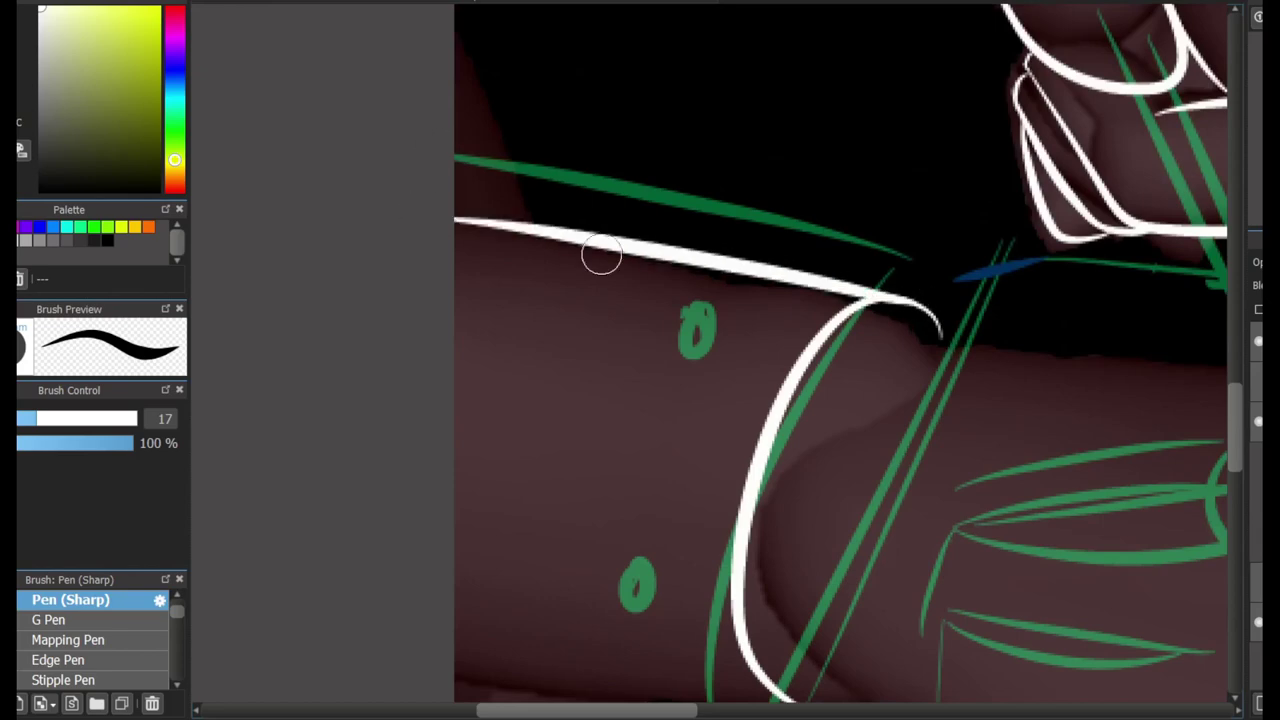
key("ctrl+z")
left_click_drag(935, 325, 455, 180)
scroll(788, 444, "right", 10)
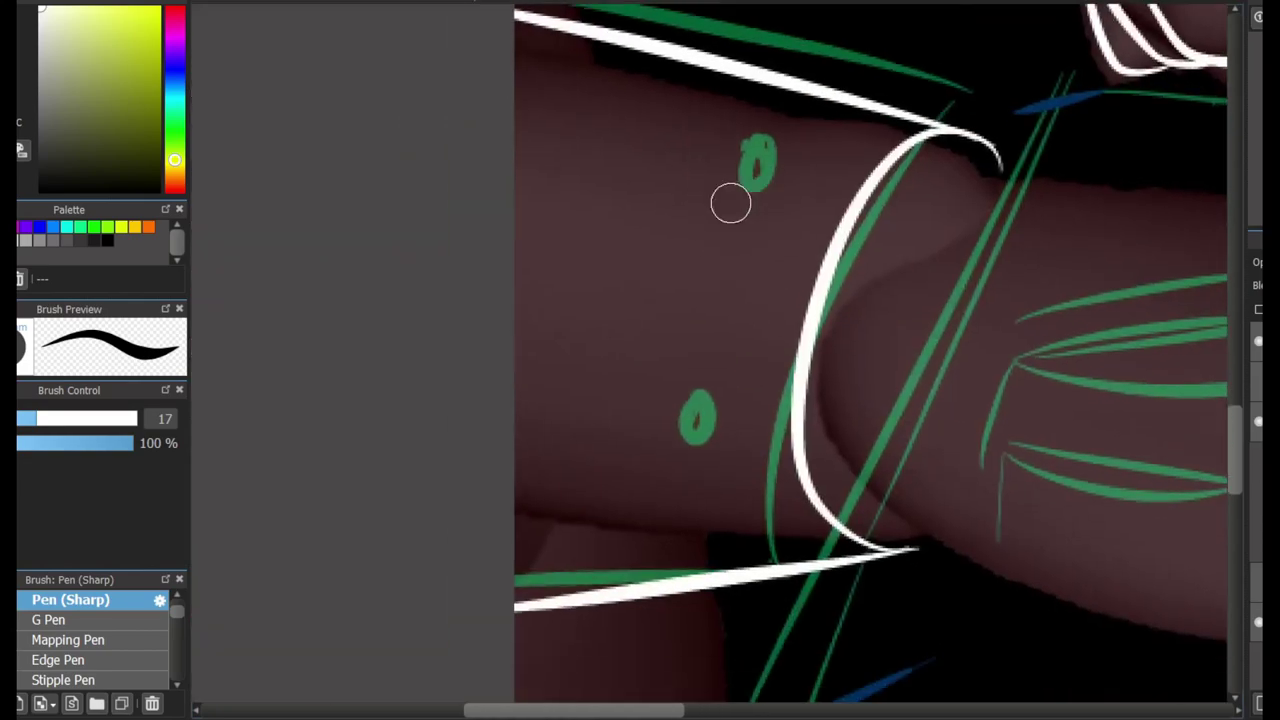
left_click_drag(730, 203, 735, 185)
left_click_drag(689, 451, 700, 440)
Draw the wide curved edge of the upper arm's cuff, arching across the arm between the two side edges.
left_click_drag(866, 449, 371, 421)
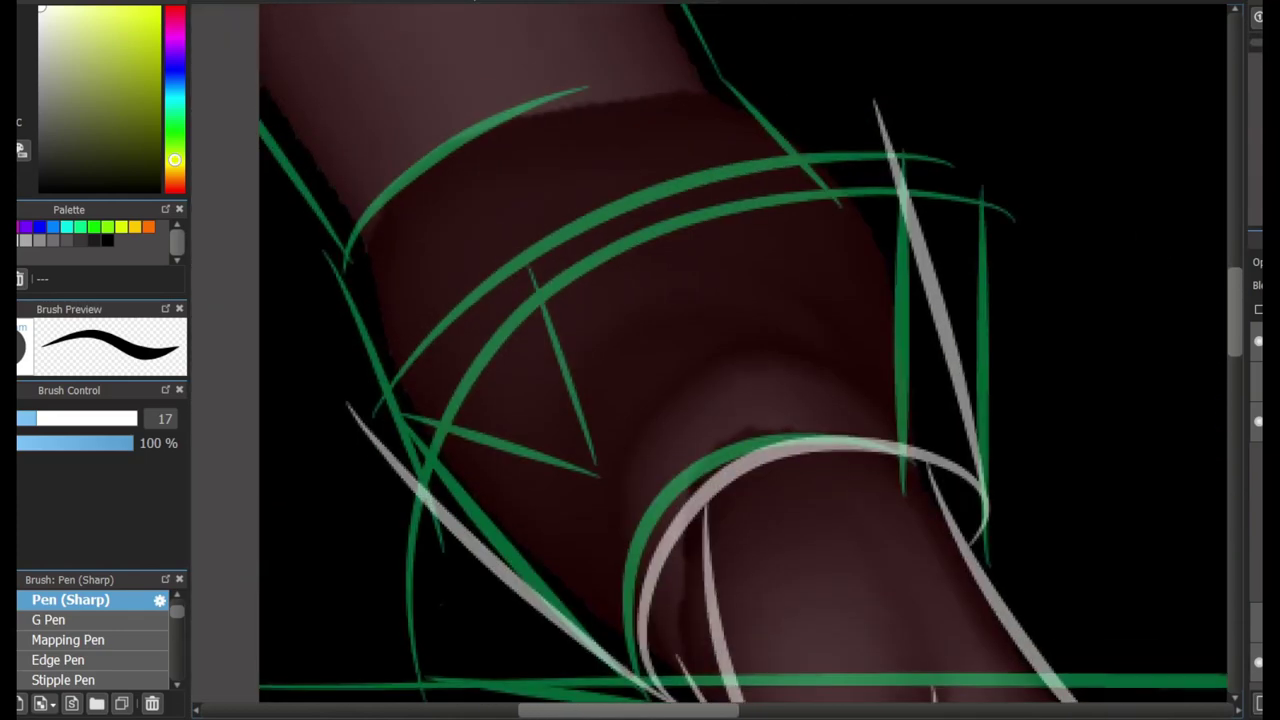
left_click_drag(337, 471, 929, 94)
key("ctrl+z")
mouse_move(348, 407)
left_mouse_down()
mouse_move(933, 95)
mouse_move(871, 63)
left_mouse_up()
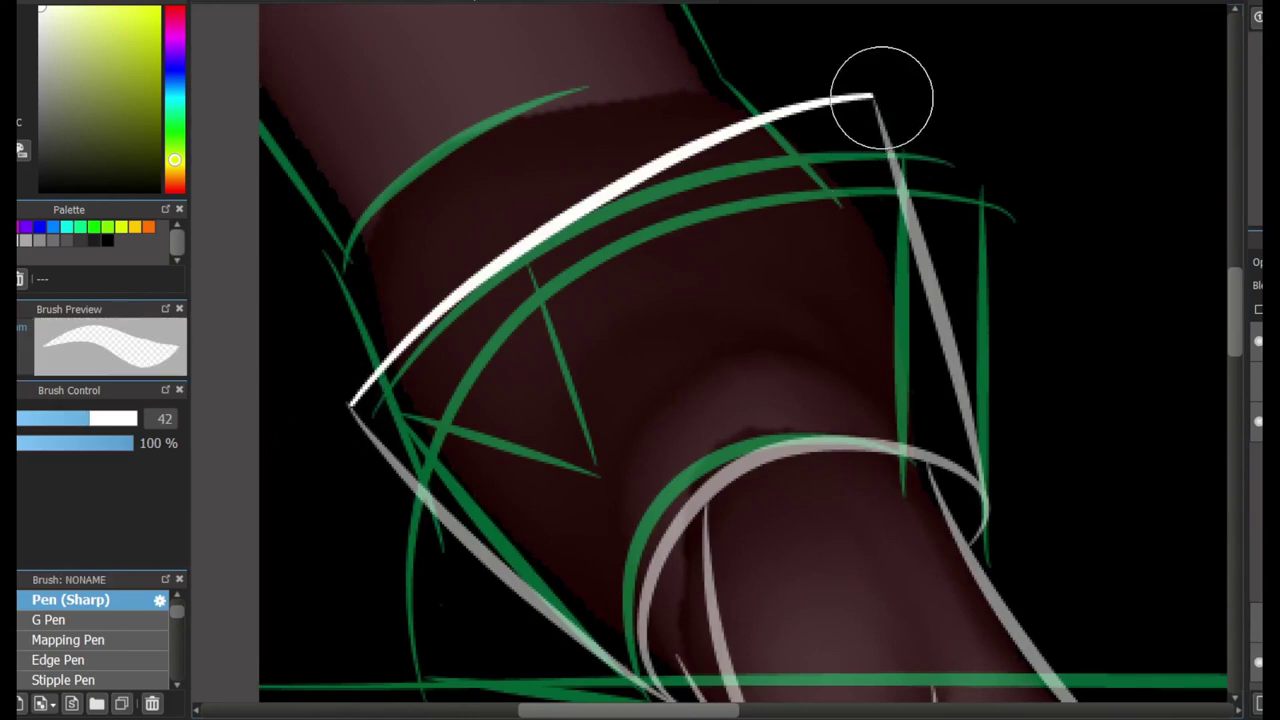
left_click(70, 599)
key("ctrl+z")
mouse_move(328, 471)
left_mouse_down()
mouse_move(843, 57)
mouse_move(748, 131)
mouse_move(428, 277)
mouse_move(920, 118)
left_mouse_up()
key("ctrl+z")
key("ctrl+z")
Erase the line ends that overshoot the corners of the cuff's wide edge.
key("e")
left_click_drag(337, 429, 340, 517)
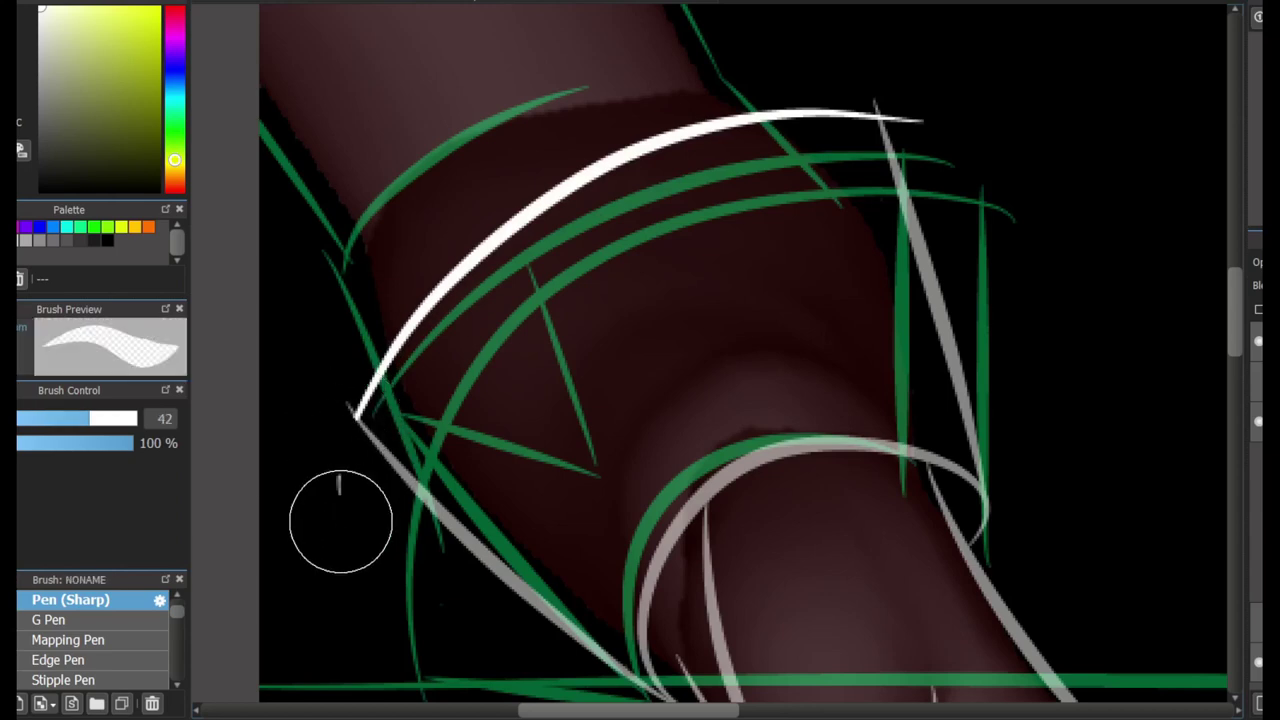
left_click(904, 128)
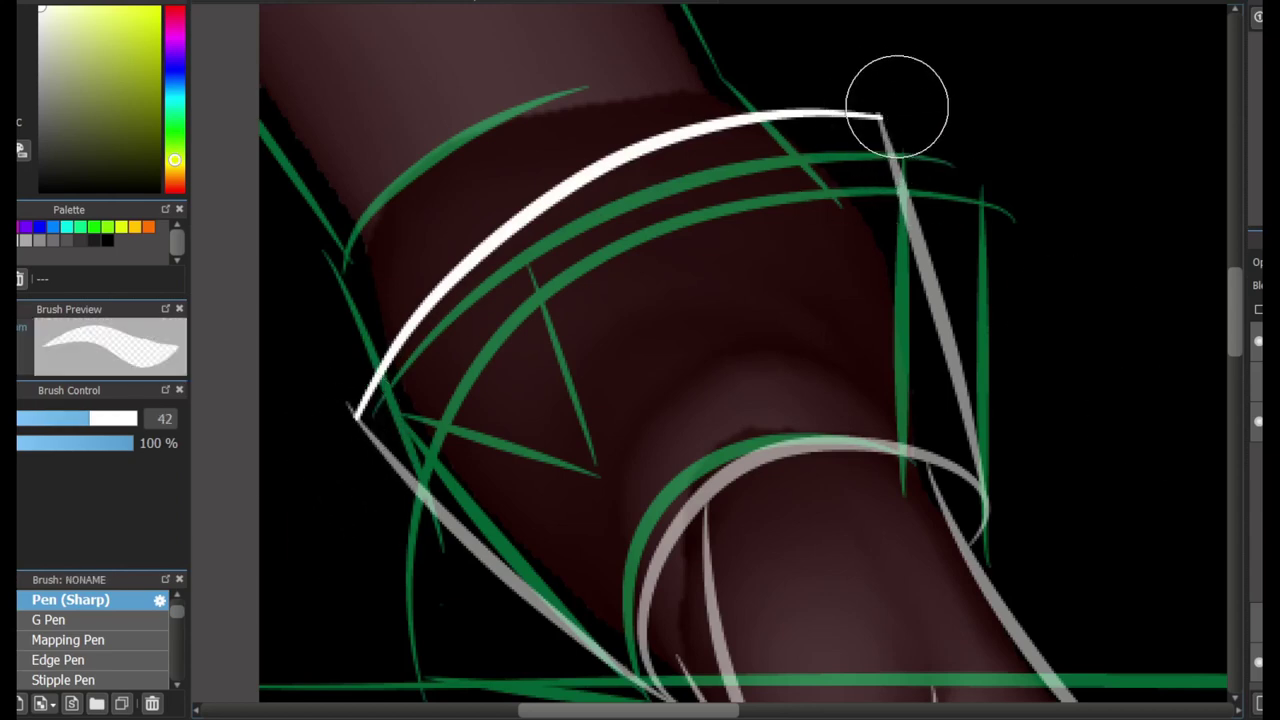
key("e")
Trace the upper arm's sleeve in white with the curved fold above the cuff and the edges along both sides of the arm.
left_click_drag(398, 361, 686, 571)
left_click_drag(632, 456, 870, 288)
key("ctrl+z")
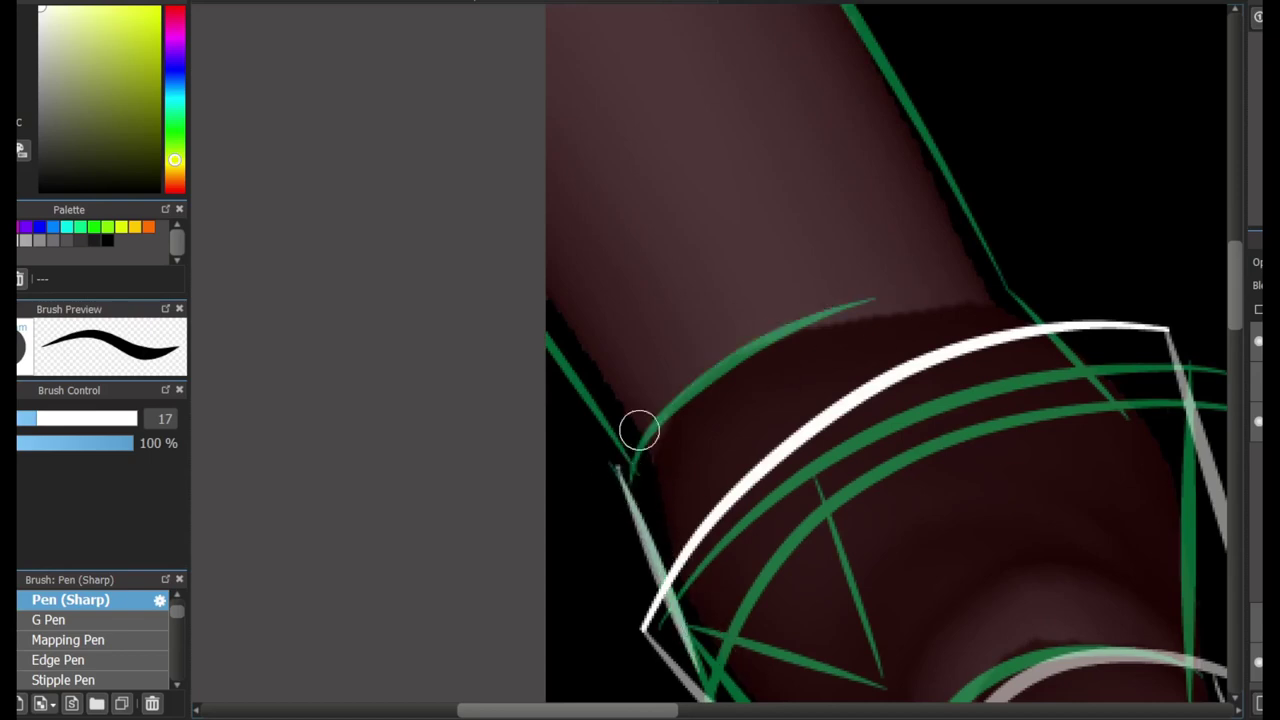
left_click_drag(624, 458, 922, 293)
scroll(1049, 280, "up", 5)
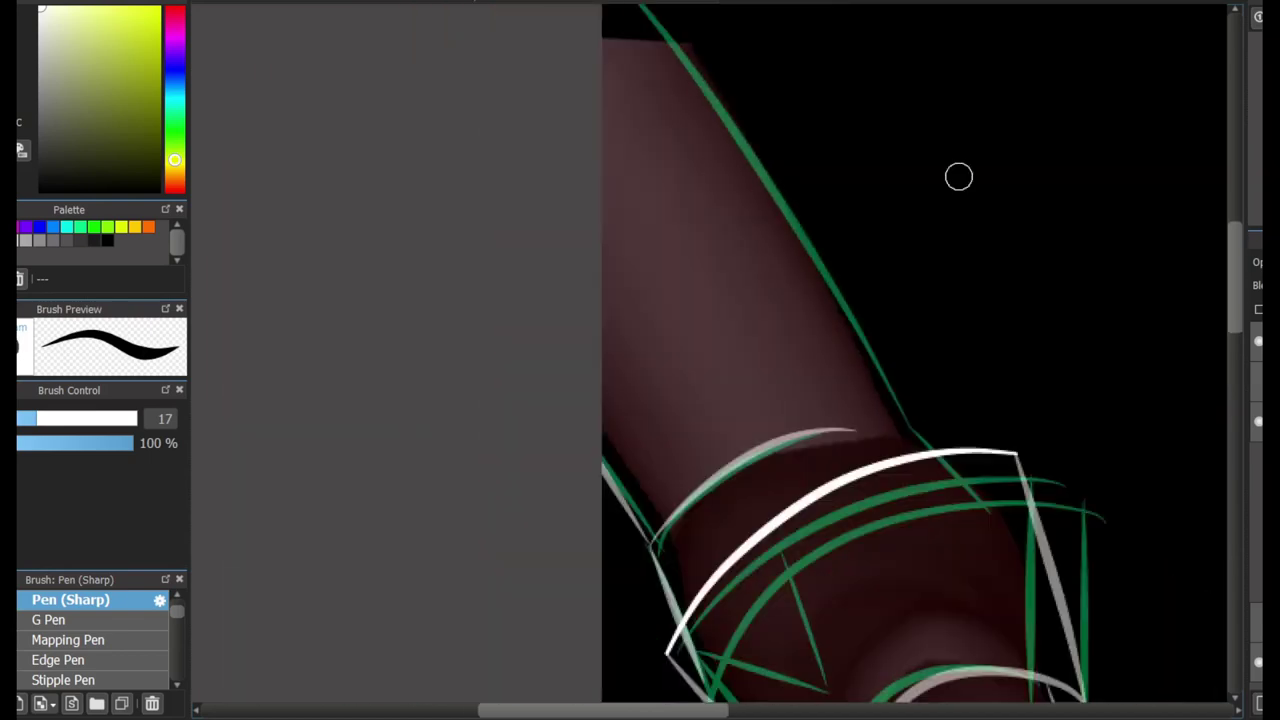
key("ctrl+z")
left_click_drag(577, 169, 729, 506)
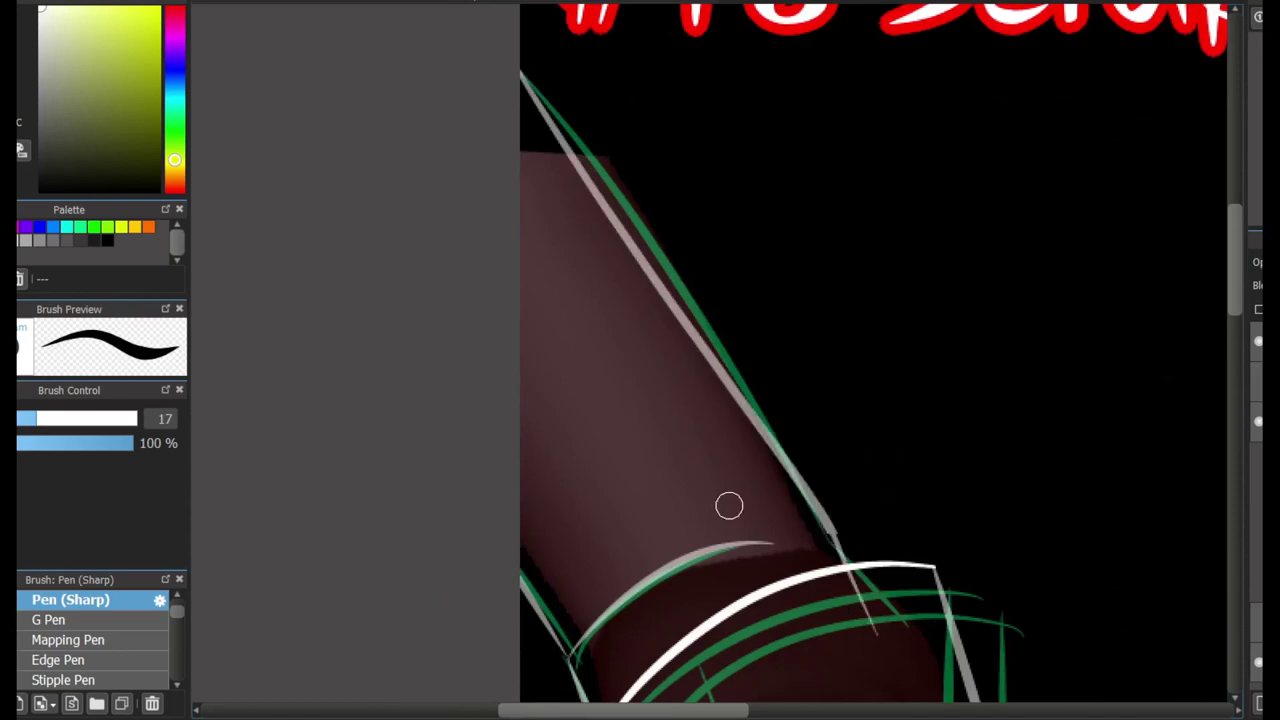
Erase the parts of the upper sleeve's side lines that run past the cuff's wide edge.
scroll(729, 506, "down", 3)
scroll(577, 374, "down", 2)
key("bracketright")
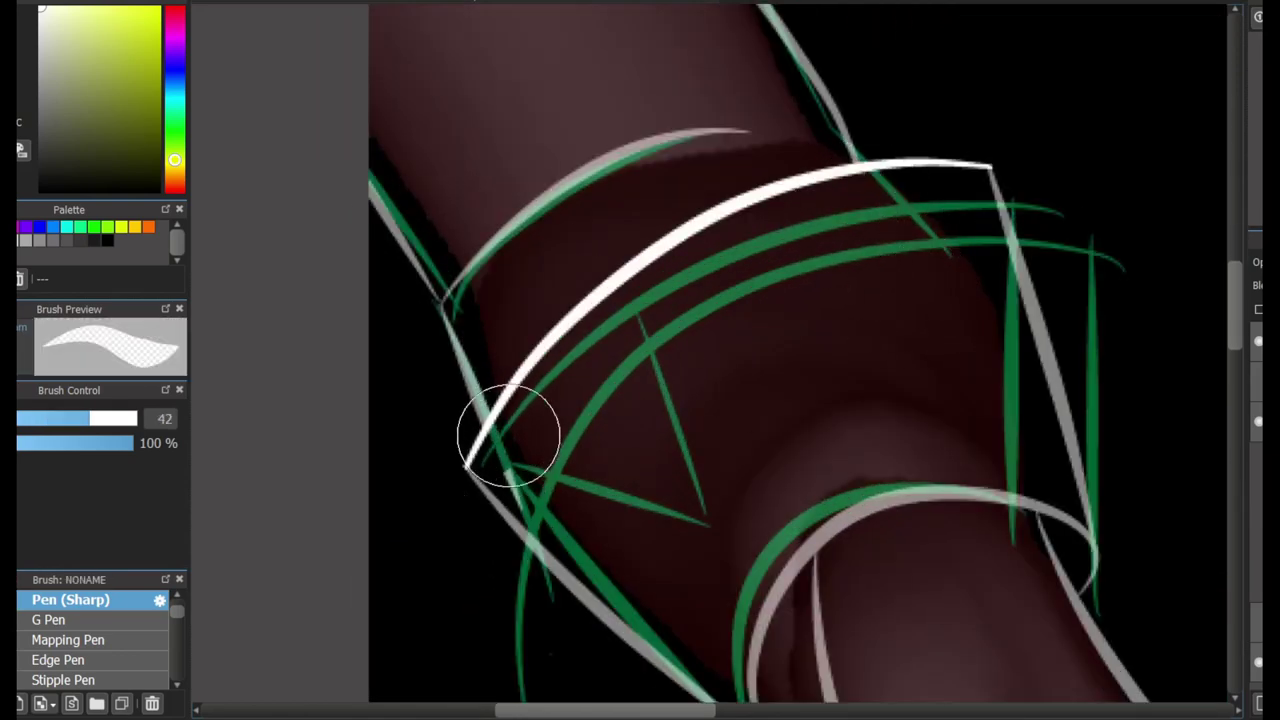
key("bracketleft")
scroll(371, 163, "down", 2)
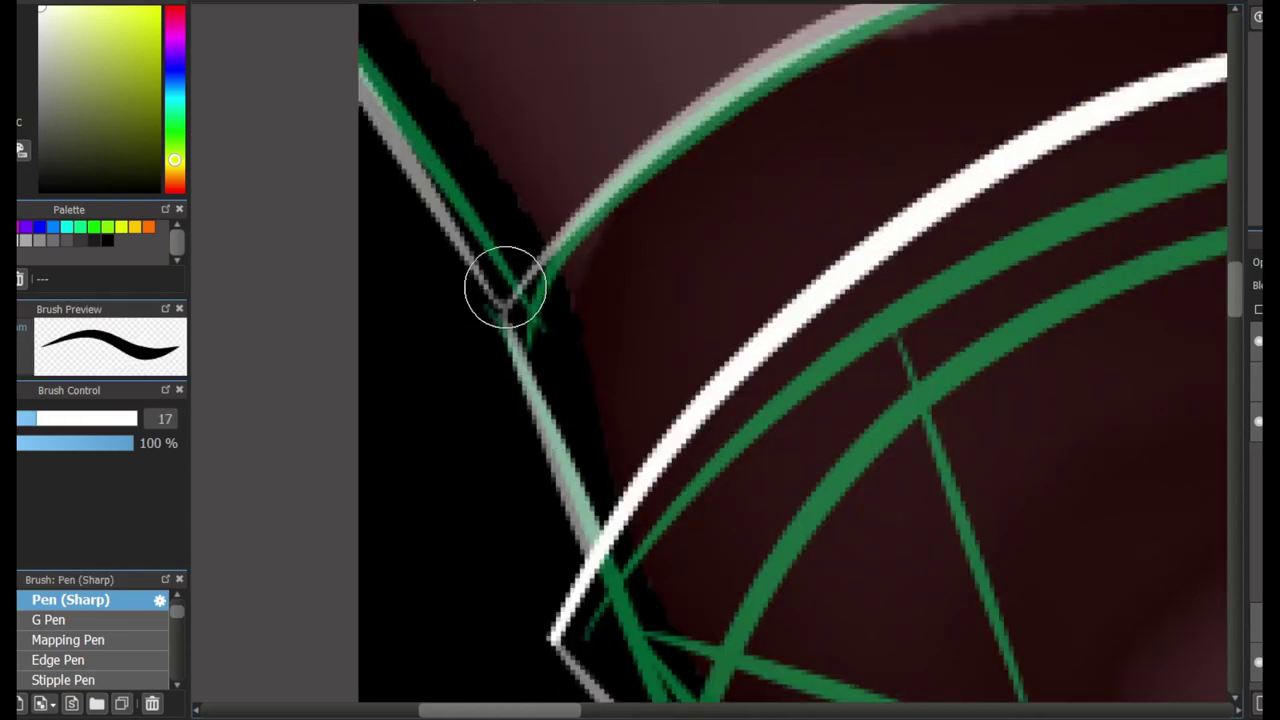
Draw the two bent tweezer prongs in white from thumb to hand and erase the ends overlapping the thumb.
scroll(808, 345, "up", 4)
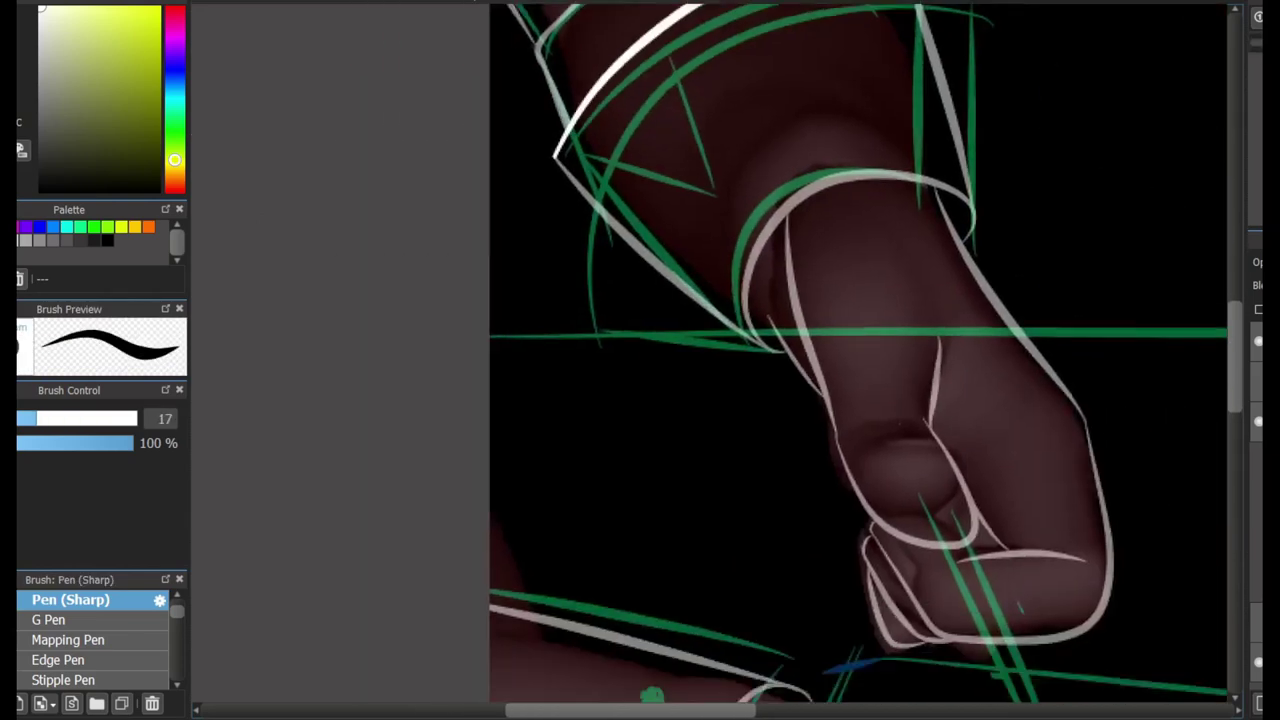
scroll(834, 466, "down", 1)
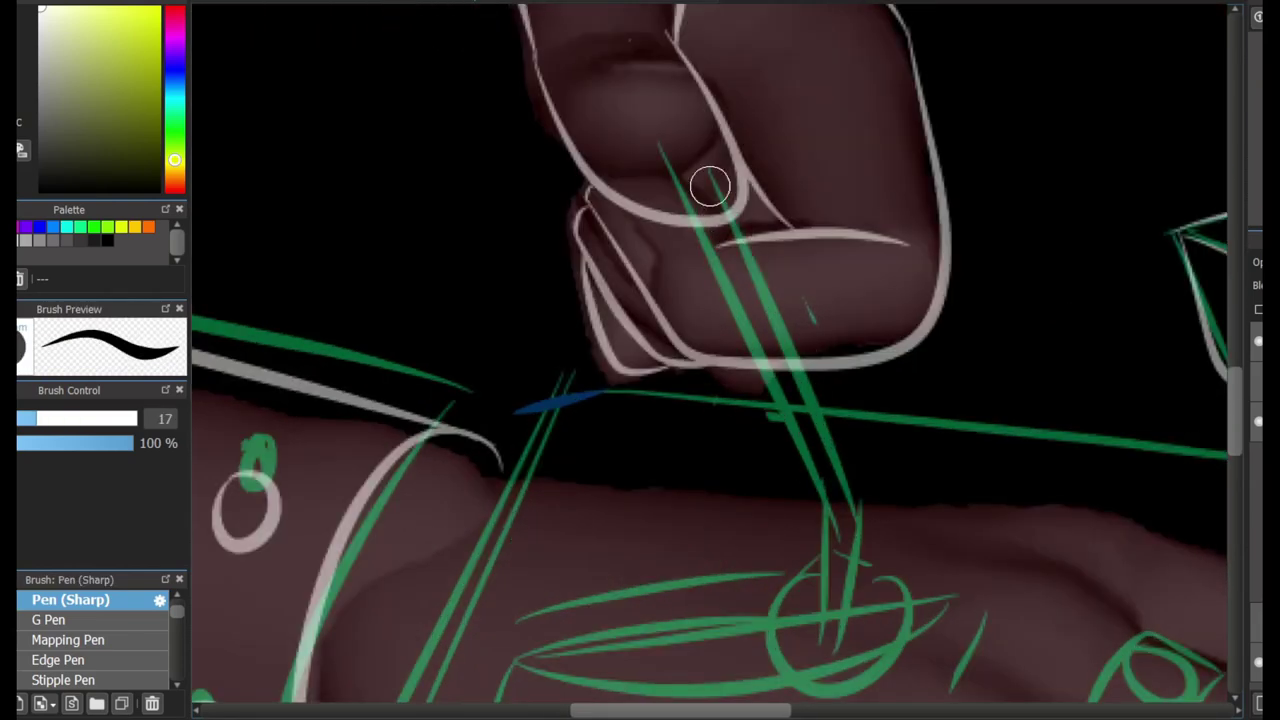
left_click_drag(709, 186, 852, 600)
left_click_drag(665, 165, 815, 640)
key("ctrl+z")
mouse_move(663, 183)
left_mouse_down()
mouse_move(843, 500)
mouse_move(820, 640)
left_mouse_up()
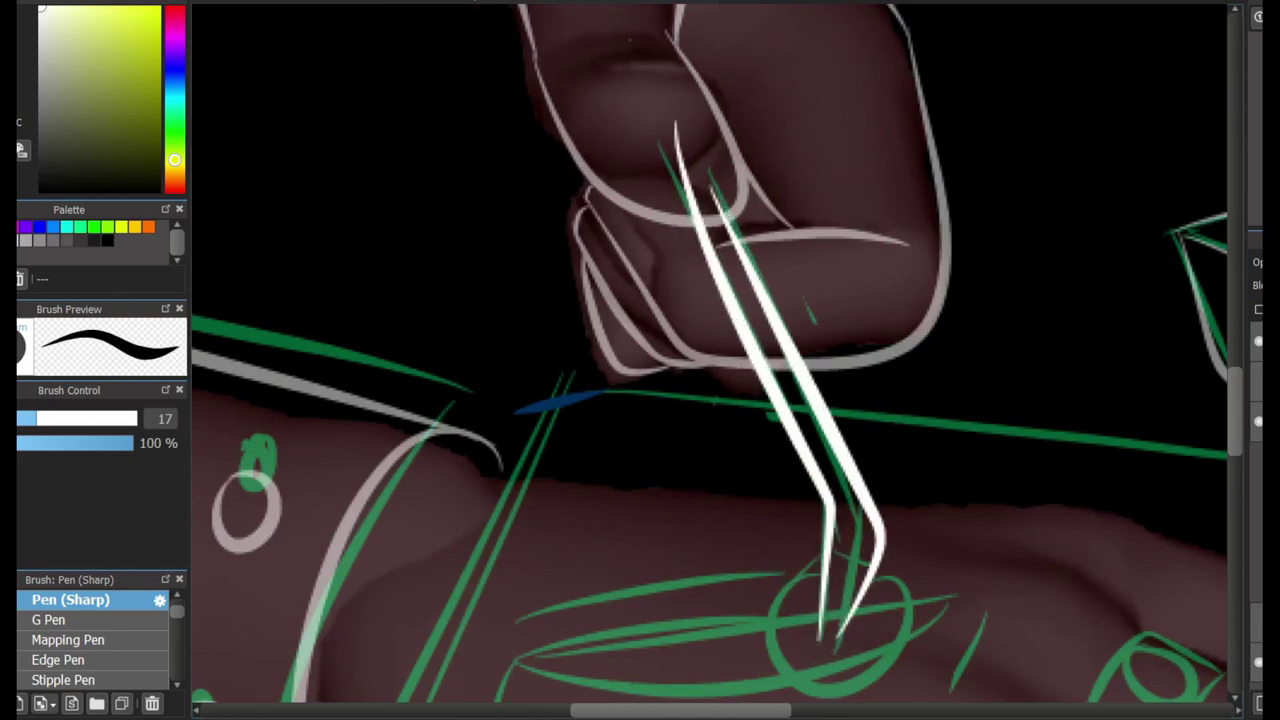
key("e")
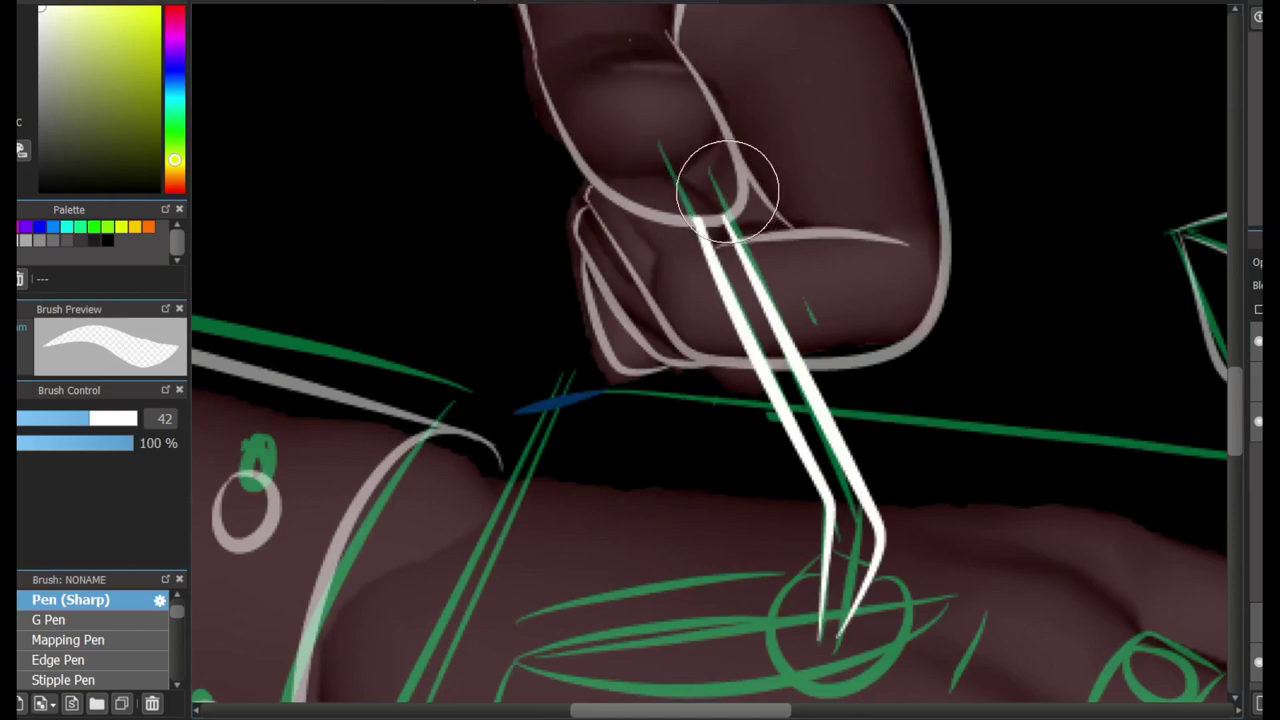
key("b")
Draw a white circle around the tweezer tips, following the green circle on the back of the lower hand.
scroll(949, 203, "down", 3)
scroll(903, 471, "up", 2)
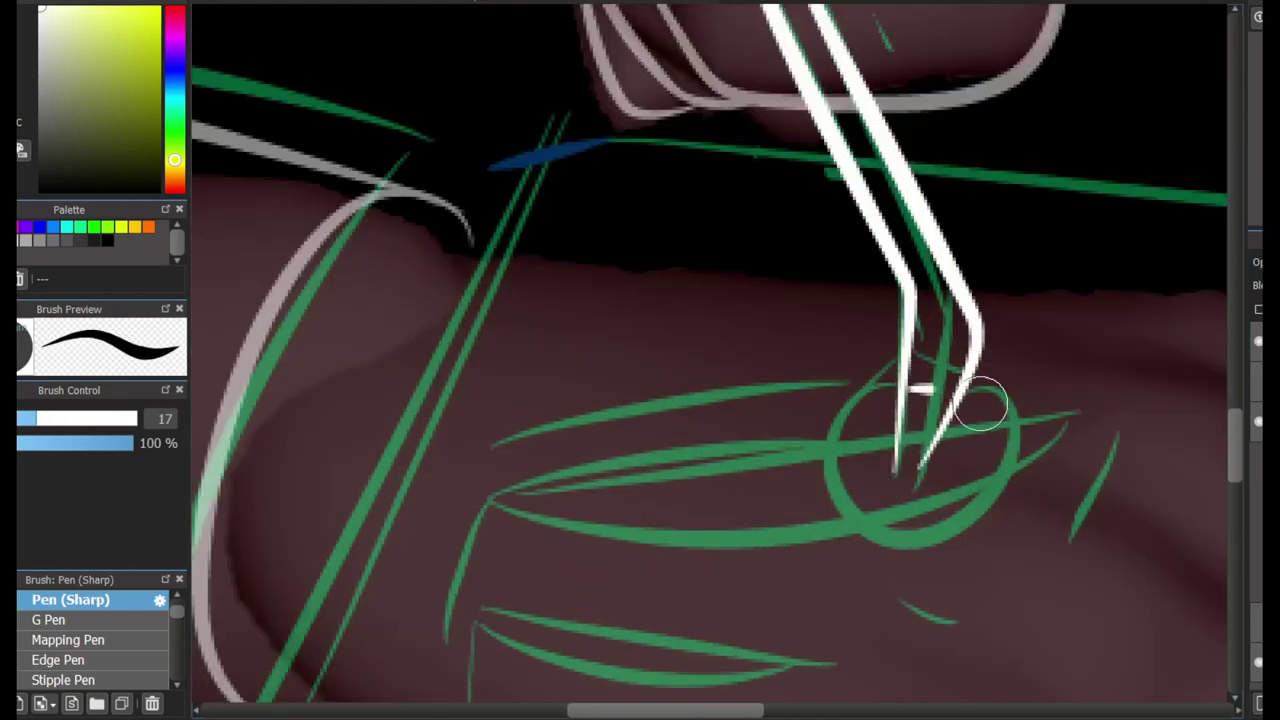
mouse_move(990, 440)
left_mouse_down()
mouse_move(877, 363)
mouse_move(912, 528)
left_mouse_up()
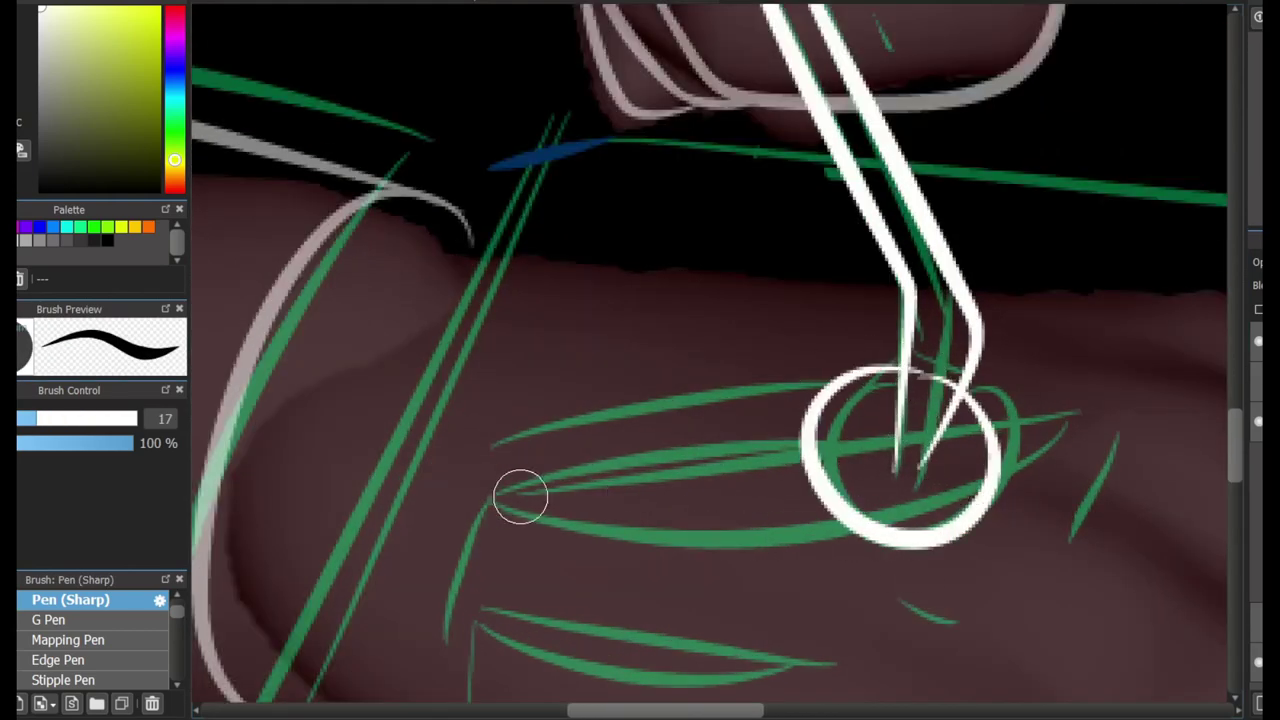
left_click_drag(520, 495, 800, 468)
key("ctrl+z")
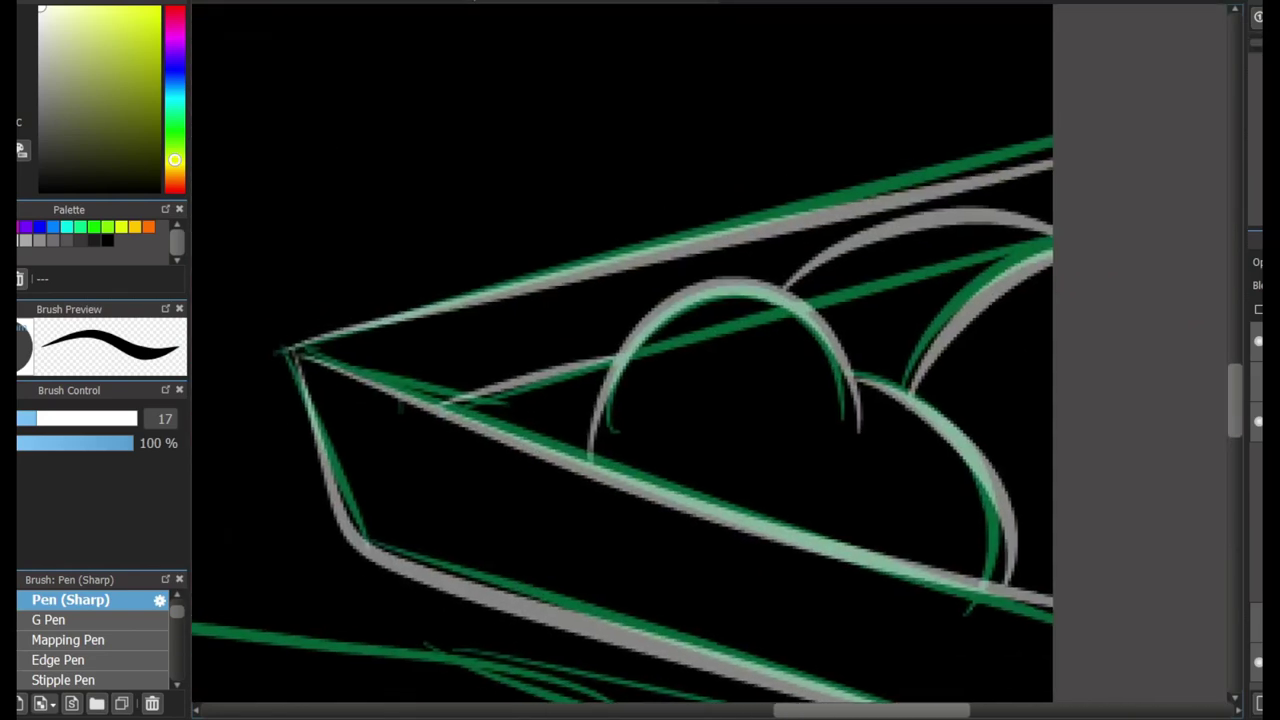
Draw the tray's inner edge from the rim to the round item and erase the overshoot past the rim.
left_click_drag(495, 388, 755, 468)
left_click_drag(643, 503, 897, 432)
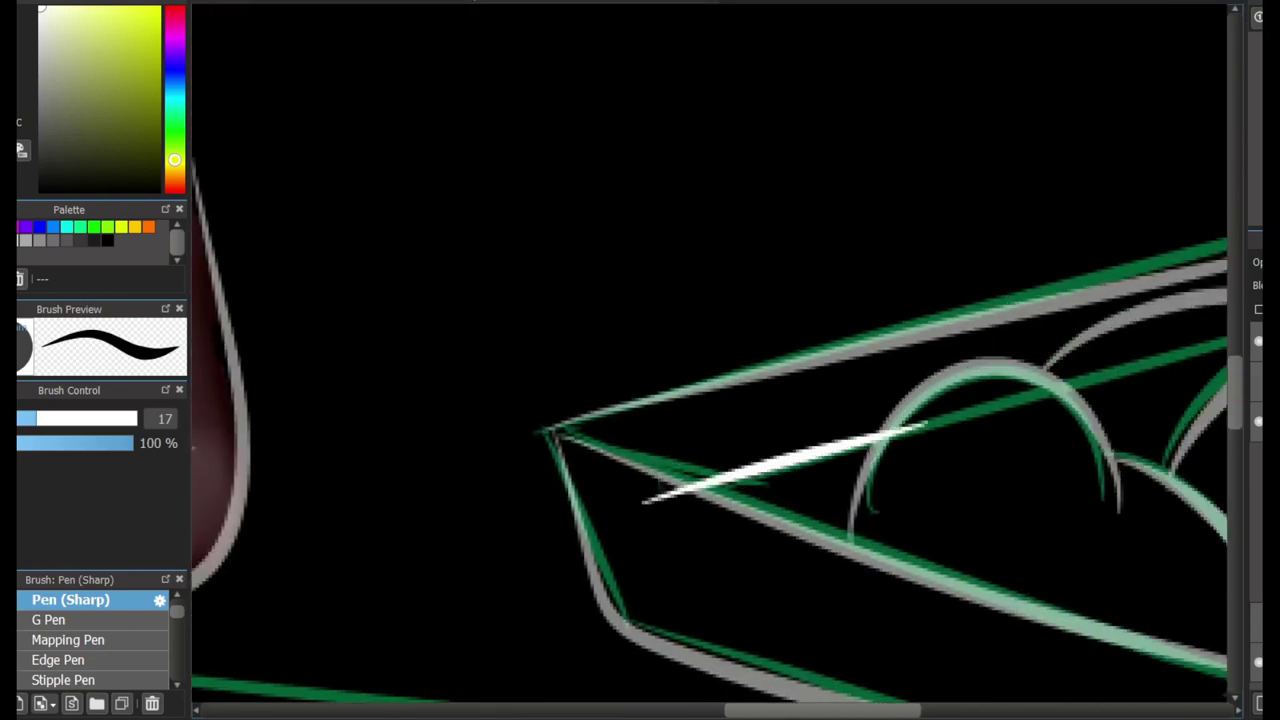
key("e")
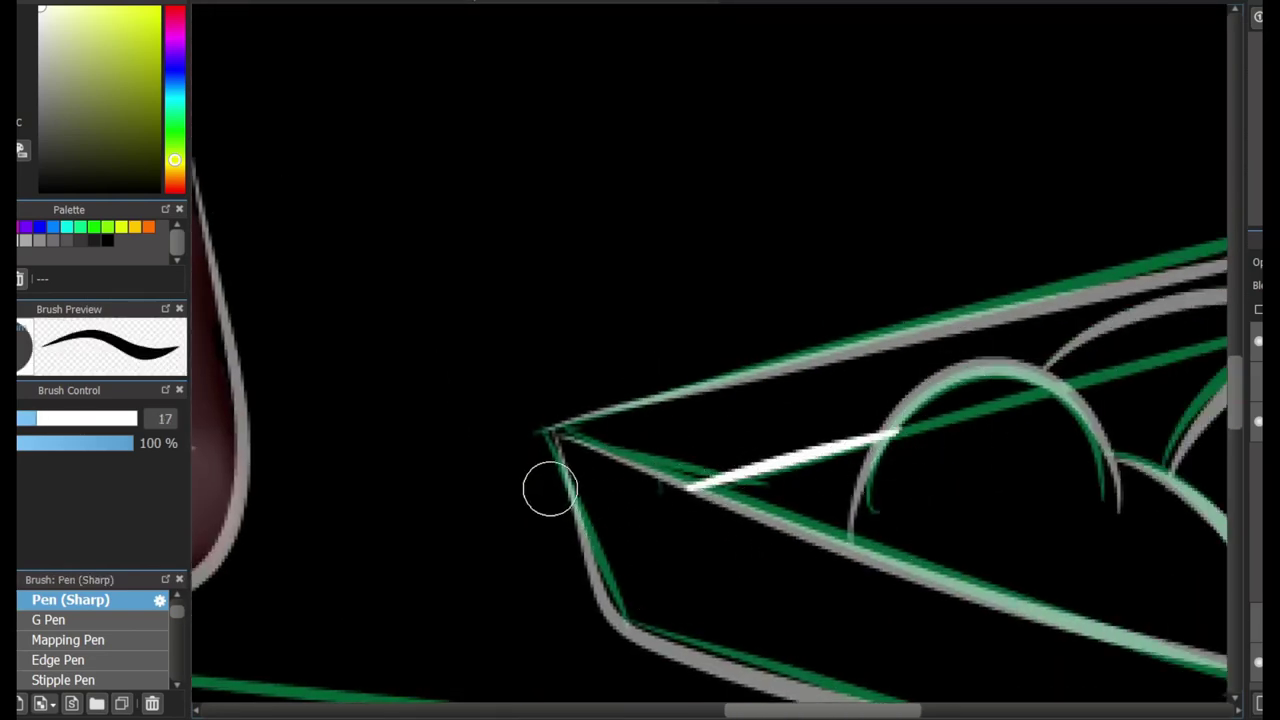
left_click_drag(568, 440, 546, 432)
scroll(782, 264, "down", 5)
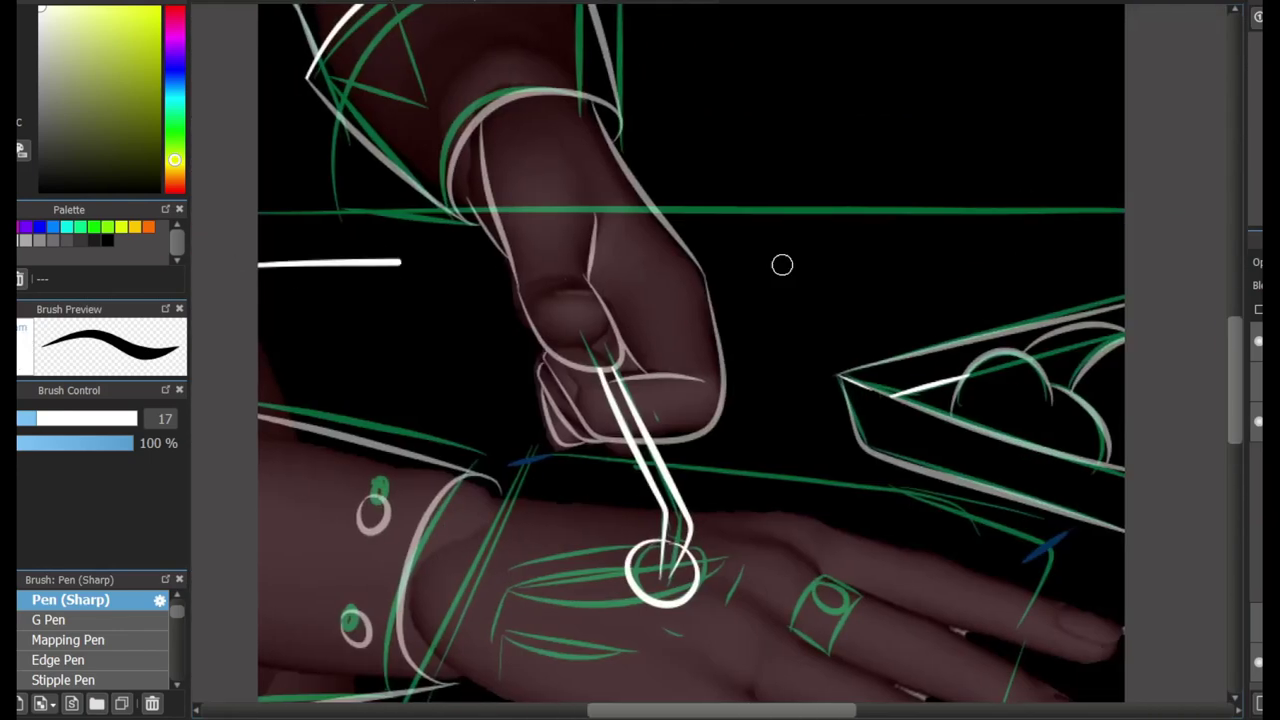
Draw a horizontal white background line across the full canvas behind the upper arm and erase the part crossing the arm.
mouse_move(782, 264)
left_mouse_down()
mouse_move(223, 274)
mouse_move(209, 257)
left_mouse_up()
key("e")
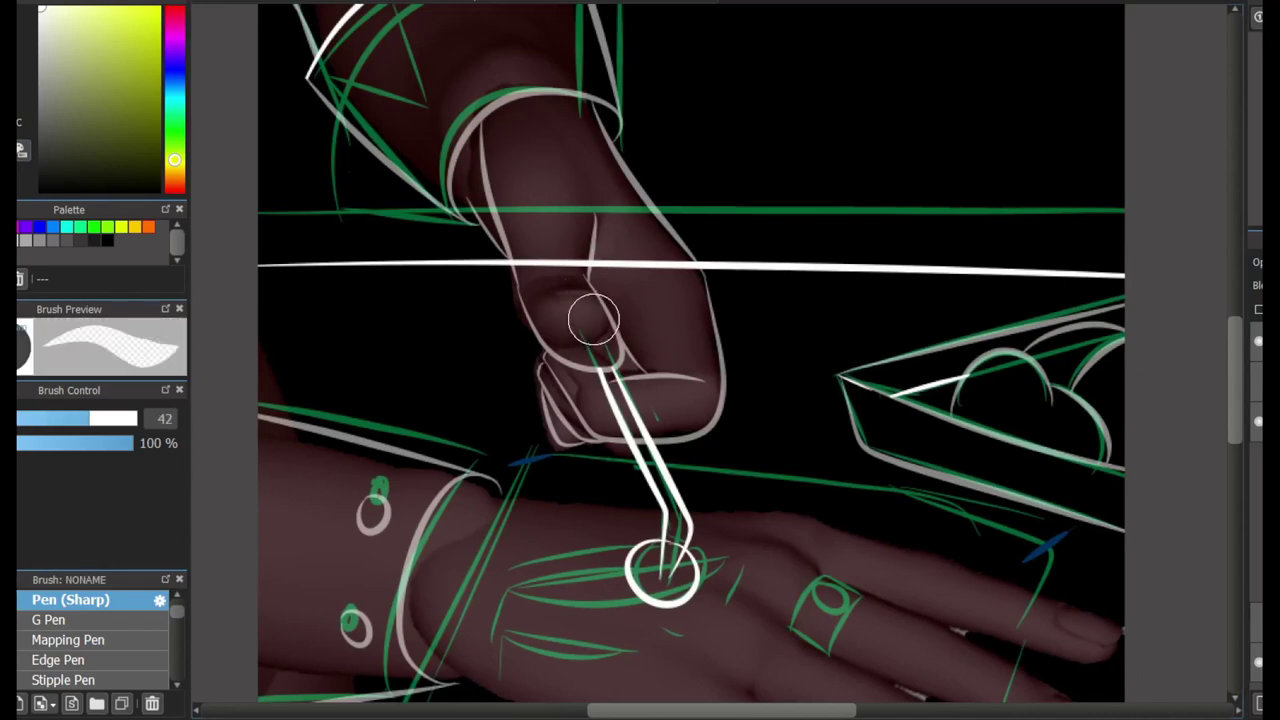
scroll(586, 314, "up", 3)
left_click_drag(443, 200, 478, 176)
mouse_move(565, 170)
left_mouse_down()
mouse_move(833, 192)
mouse_move(848, 170)
mouse_move(862, 176)
mouse_move(844, 152)
mouse_move(862, 205)
left_mouse_up()
key("b")
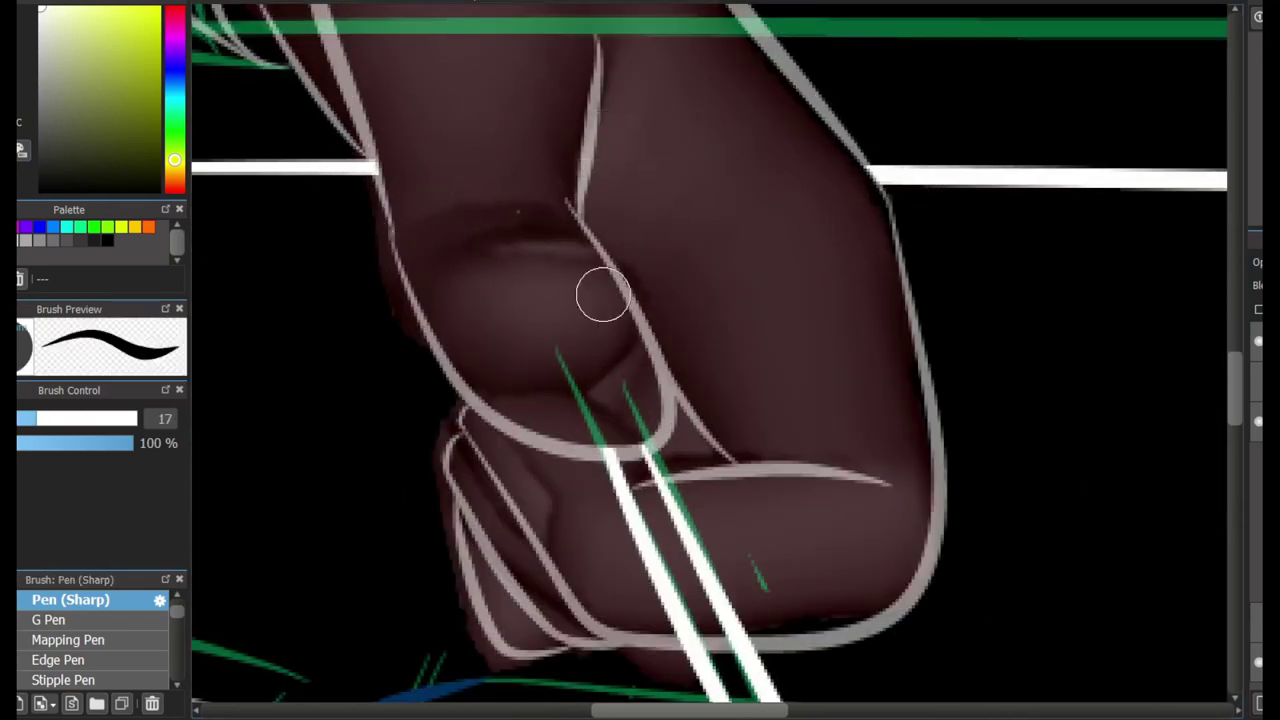
Draw the crease leading to the finger band and the band's curved near edge with its upper edge.
scroll(714, 317, "down", 5)
scroll(900, 560, "up", 5)
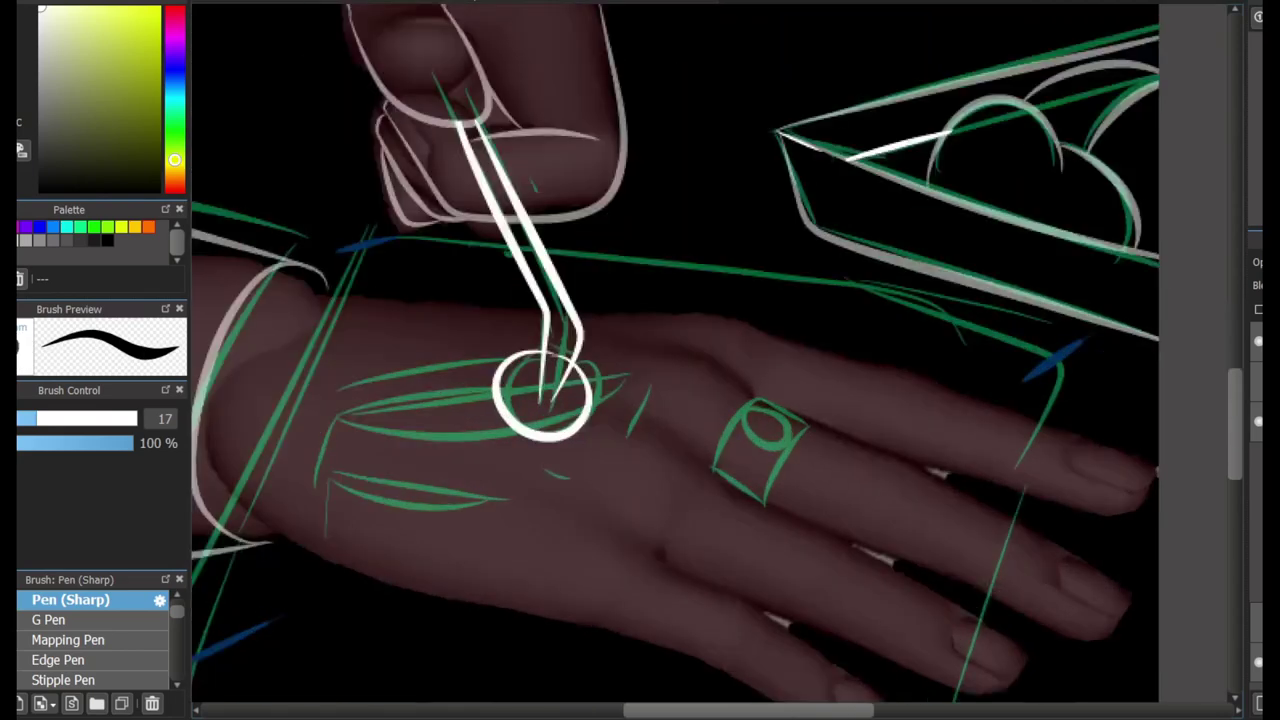
mouse_move(490, 433)
left_mouse_down()
mouse_move(640, 540)
mouse_move(636, 502)
mouse_move(758, 408)
left_mouse_up()
key("ctrl+z")
key("ctrl+z")
scroll(660, 515, "up", 2)
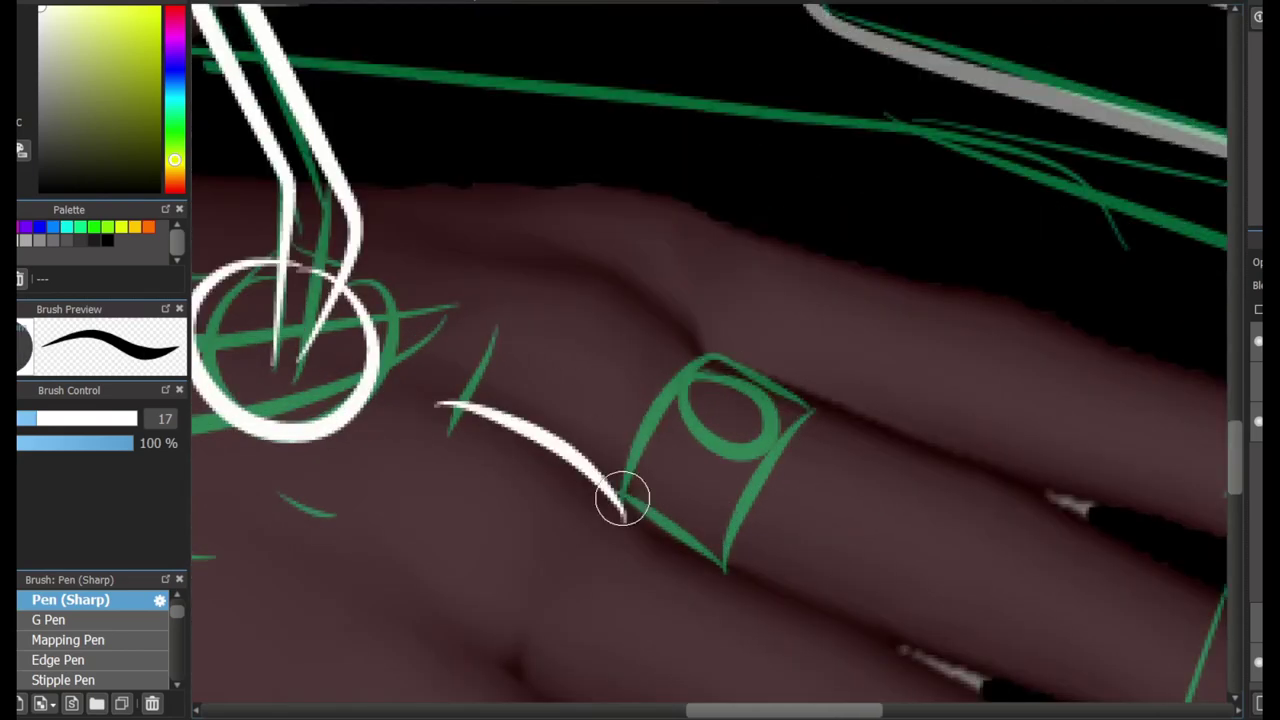
mouse_move(622, 510)
left_mouse_down()
mouse_move(693, 369)
mouse_move(807, 412)
left_mouse_up()
mouse_move(643, 535)
left_mouse_down()
mouse_move(820, 615)
mouse_move(1030, 145)
left_mouse_up()
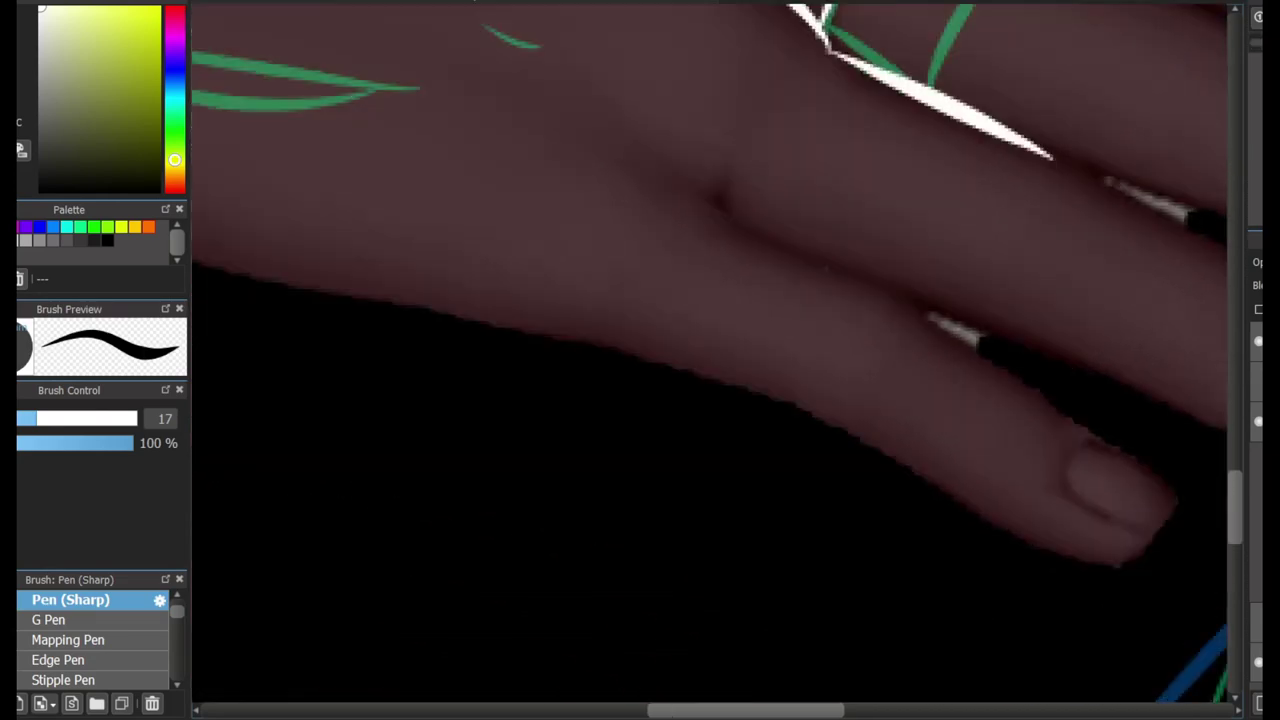
key("ctrl+z")
Outline the lowest finger in white with the crease behind its base, its upper edge, fingertip and underside.
left_click_drag(486, 80, 635, 175)
mouse_move(655, 205)
left_mouse_down()
mouse_move(868, 273)
mouse_move(1169, 506)
mouse_move(1140, 545)
left_mouse_up()
mouse_move(800, 414)
left_mouse_down()
mouse_move(1057, 552)
mouse_move(964, 508)
mouse_move(1114, 529)
left_mouse_up()
key("ctrl+z")
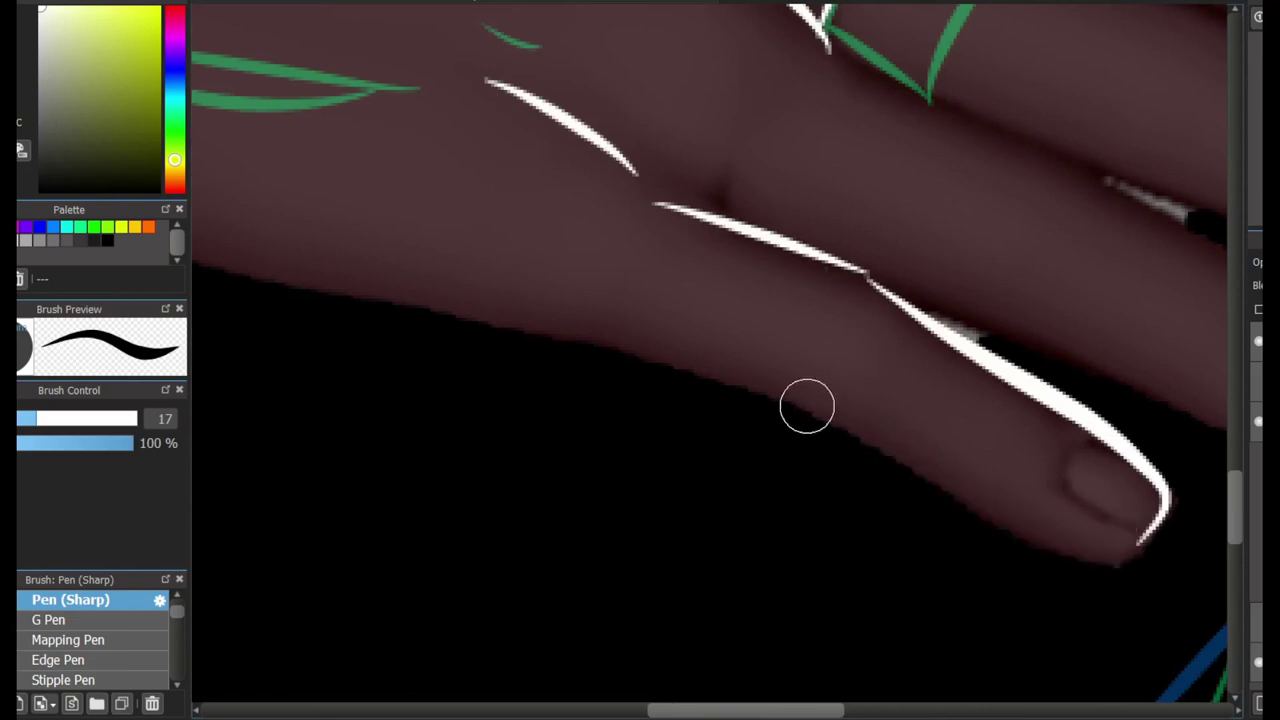
mouse_move(806, 403)
left_mouse_down()
mouse_move(1100, 560)
mouse_move(720, 385)
left_mouse_up()
key("ctrl+z")
left_click_drag(560, 351, 516, 333)
Draw the lower edge of the hand in white from the wrist to the lowest finger's underside.
left_click_drag(737, 710, 640, 710)
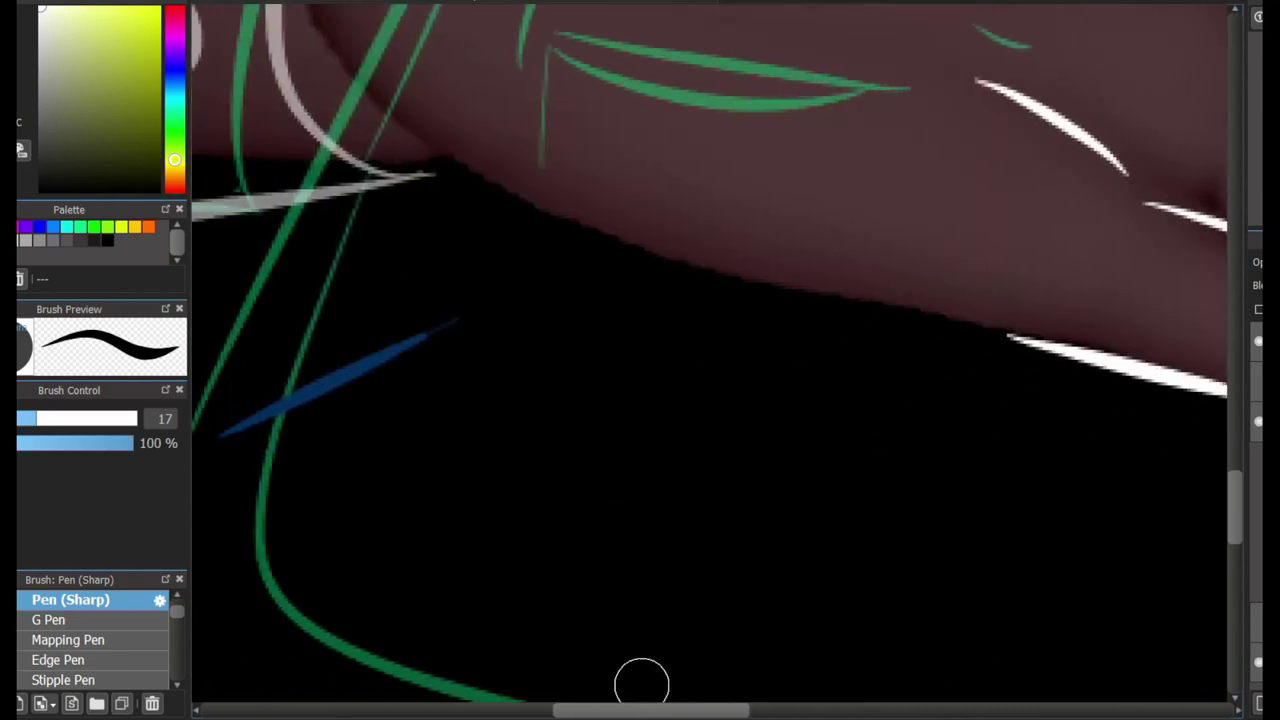
mouse_move(415, 130)
left_mouse_down()
mouse_move(903, 260)
mouse_move(889, 271)
left_mouse_up()
key("ctrl+z")
left_click_drag(432, 138, 1008, 332)
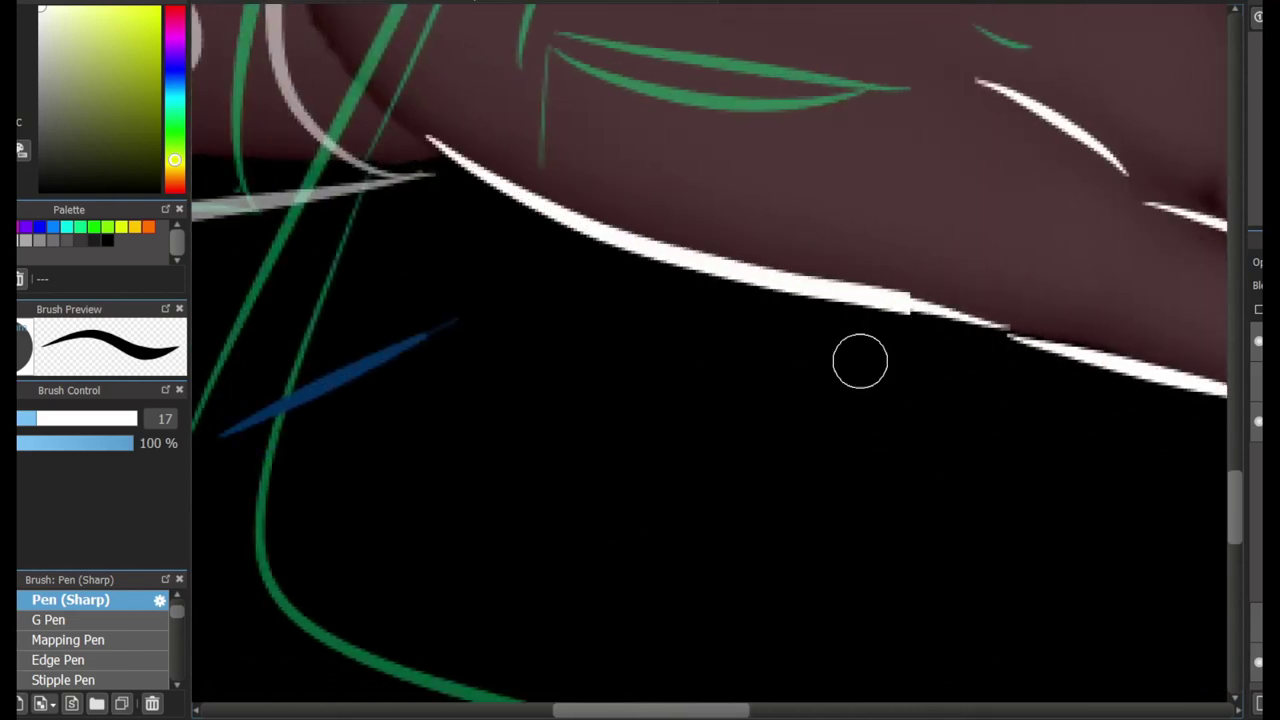
Draw the upper edge of the lower hand in white from the wrist past the tweezers to the knuckle.
scroll(857, 360, "up", 5)
mouse_move(488, 197)
left_mouse_down()
mouse_move(920, 71)
mouse_move(829, 186)
mouse_move(1066, 240)
left_mouse_up()
key("ctrl+z")
mouse_move(748, 166)
left_mouse_down()
mouse_move(823, 194)
mouse_move(1228, 232)
left_mouse_up()
left_click_drag(592, 710, 752, 710)
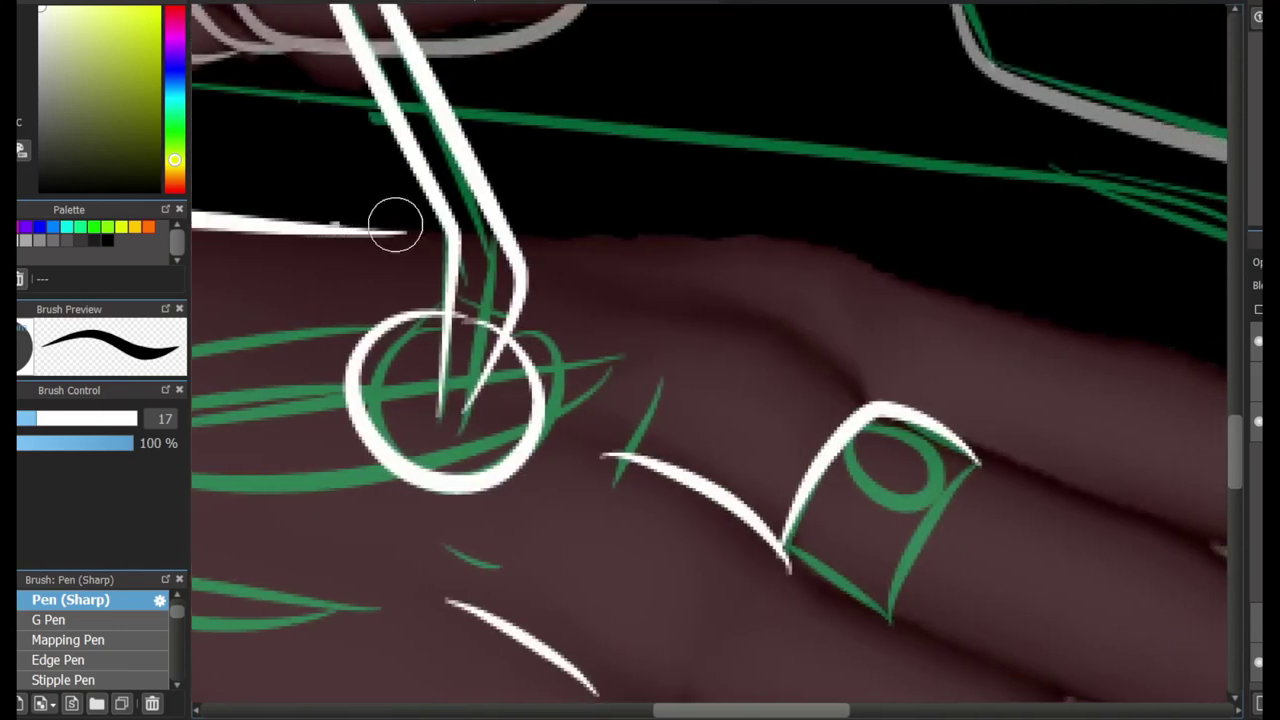
mouse_move(321, 228)
left_mouse_down()
mouse_move(905, 266)
mouse_move(866, 246)
mouse_move(908, 266)
left_mouse_up()
key("ctrl+z")
Draw the curved knuckle crease between the uppermost finger and the banded finger.
left_click(620, 296)
left_click_drag(620, 296, 842, 370)
key("ctrl+z")
mouse_move(671, 314)
left_mouse_down()
mouse_move(800, 374)
mouse_move(840, 372)
left_mouse_up()
key("ctrl+z")
scroll(708, 360, "down", 3)
scroll(708, 360, "left", 5)
scroll(708, 360, "right", 8)
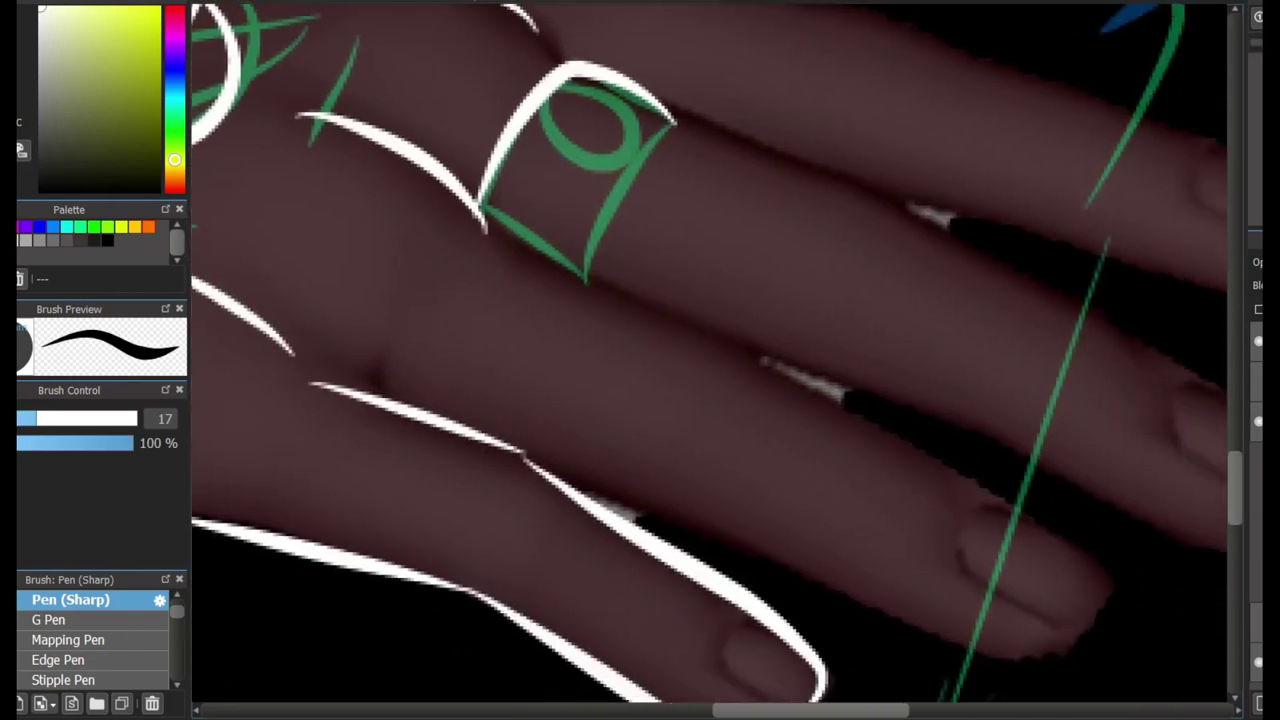
Outline the finger below the banded one with its upper edge, rounded fingertip and lower edge.
mouse_move(476, 235)
left_mouse_down()
mouse_move(674, 363)
mouse_move(766, 383)
mouse_move(1077, 555)
left_mouse_up()
left_click_drag(1022, 513, 1070, 620)
scroll(551, 272, "down", 3)
scroll(551, 272, "right", 1)
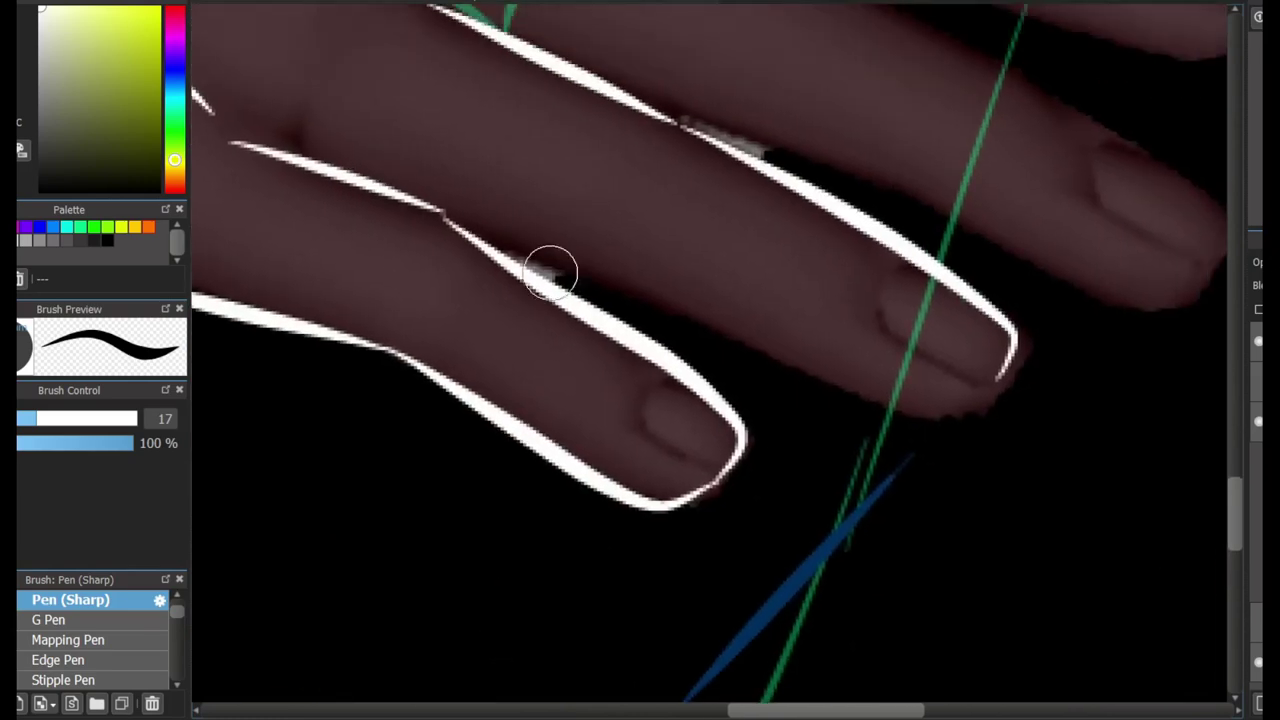
left_click_drag(600, 287, 994, 374)
Join the white lines at the gap where the two lowest fingers meet.
scroll(1168, 271, "up", 2)
scroll(1168, 271, "left", 5)
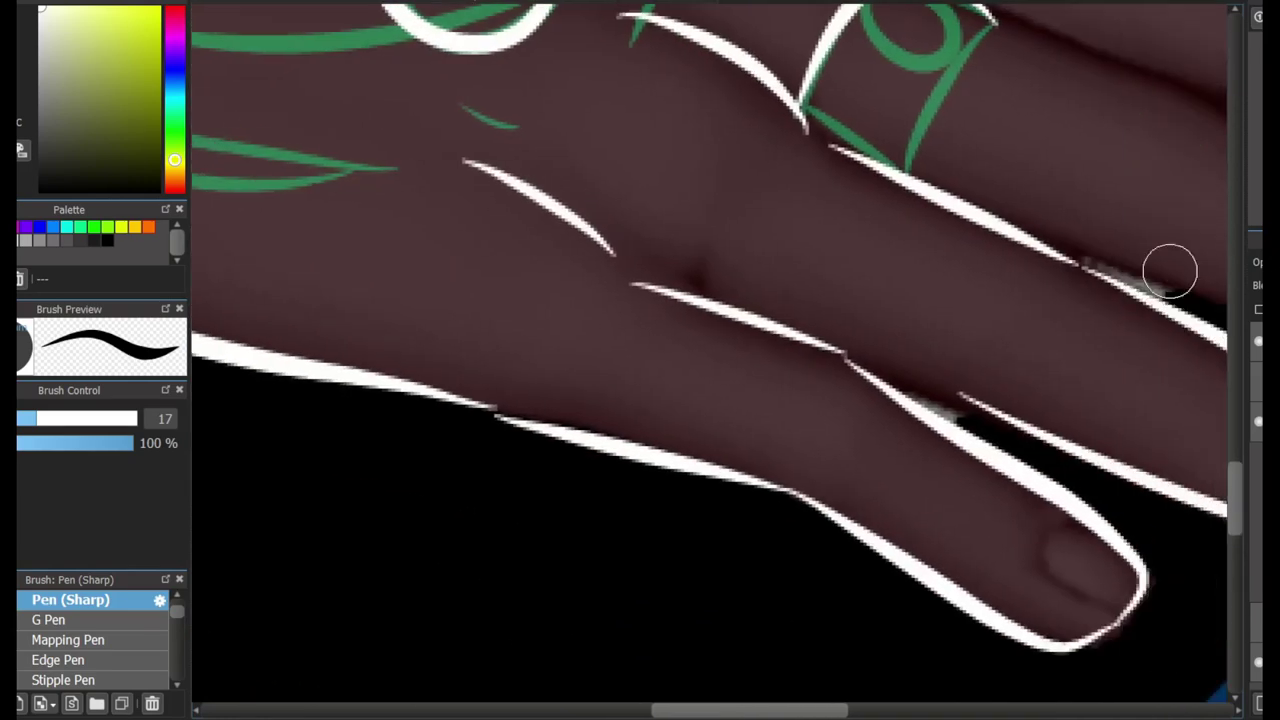
key("ctrl+z")
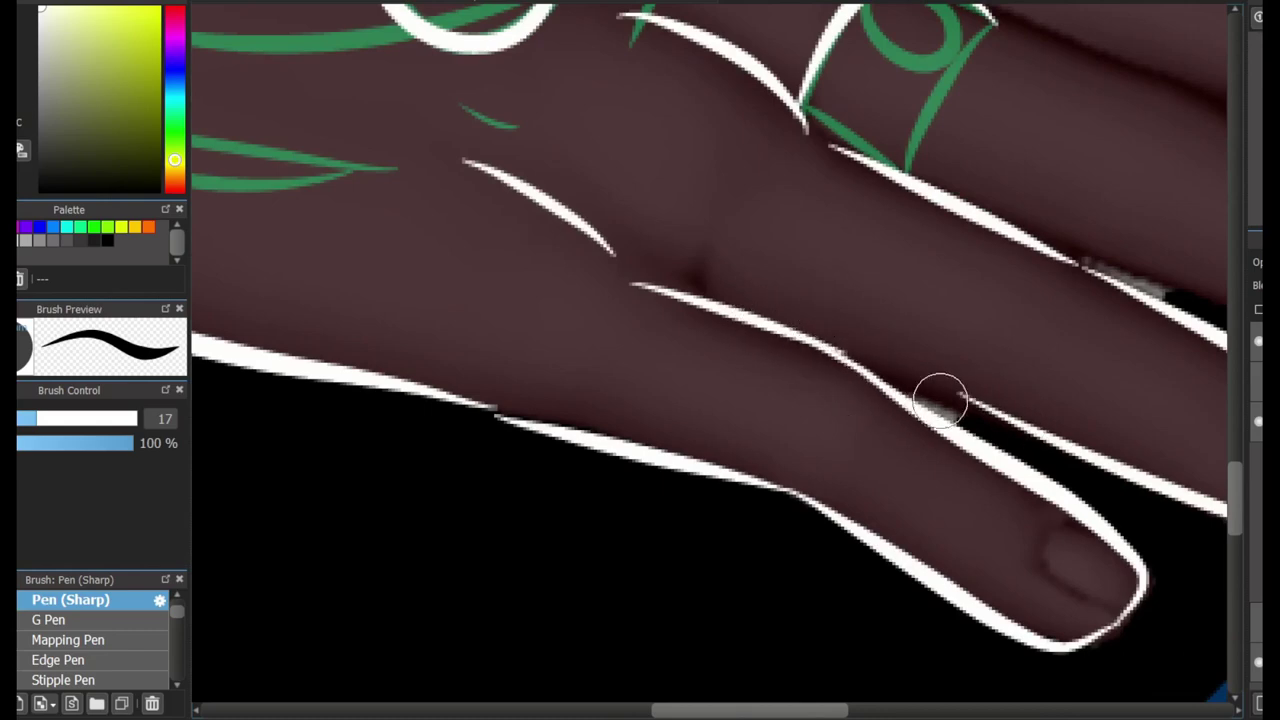
left_click_drag(780, 320, 986, 429)
key("ctrl+z")
scroll(1033, 382, "down", 3)
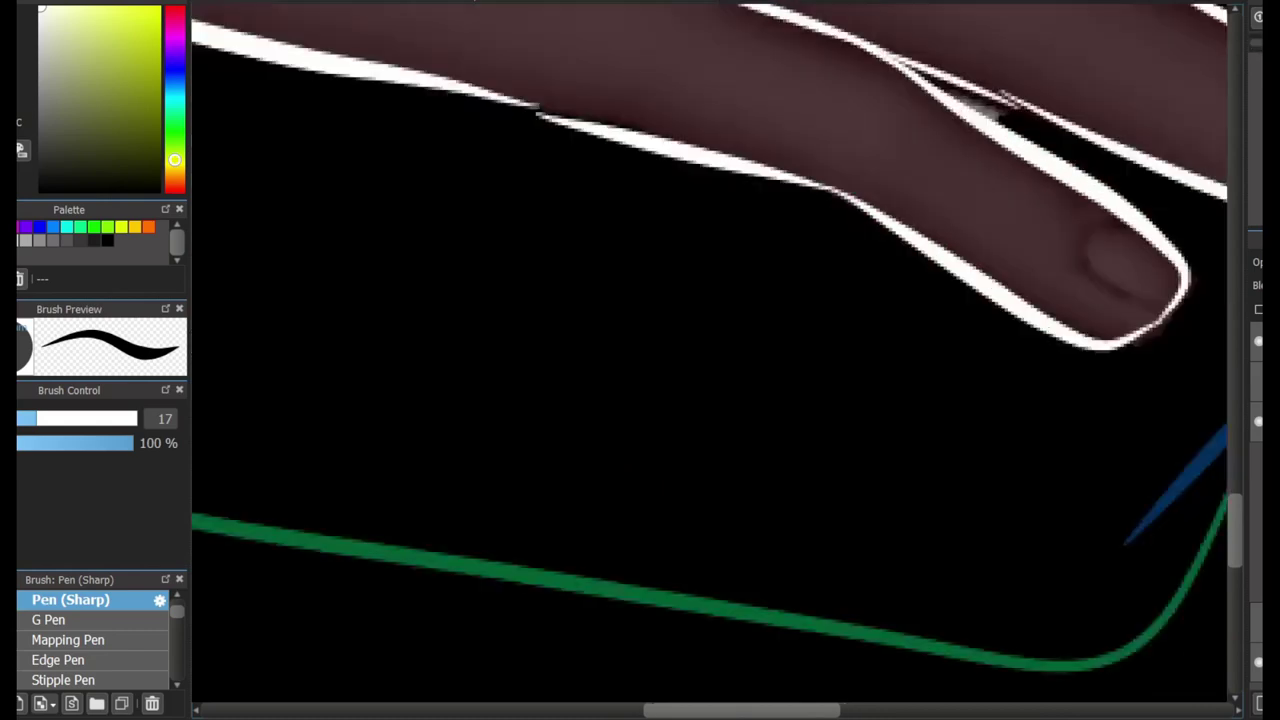
Draw the upper edge of the uppermost finger from the knuckle around the start of its fingertip.
scroll(1033, 382, "up", 6)
scroll(1033, 382, "right", 3)
scroll(920, 183, "down", 1)
scroll(920, 183, "right", 3)
mouse_move(400, 120)
left_mouse_down()
mouse_move(703, 206)
mouse_move(677, 210)
mouse_move(1040, 334)
mouse_move(1151, 451)
mouse_move(714, 380)
left_mouse_up()
key("ctrl+z")
key("ctrl+z")
key("ctrl+z")
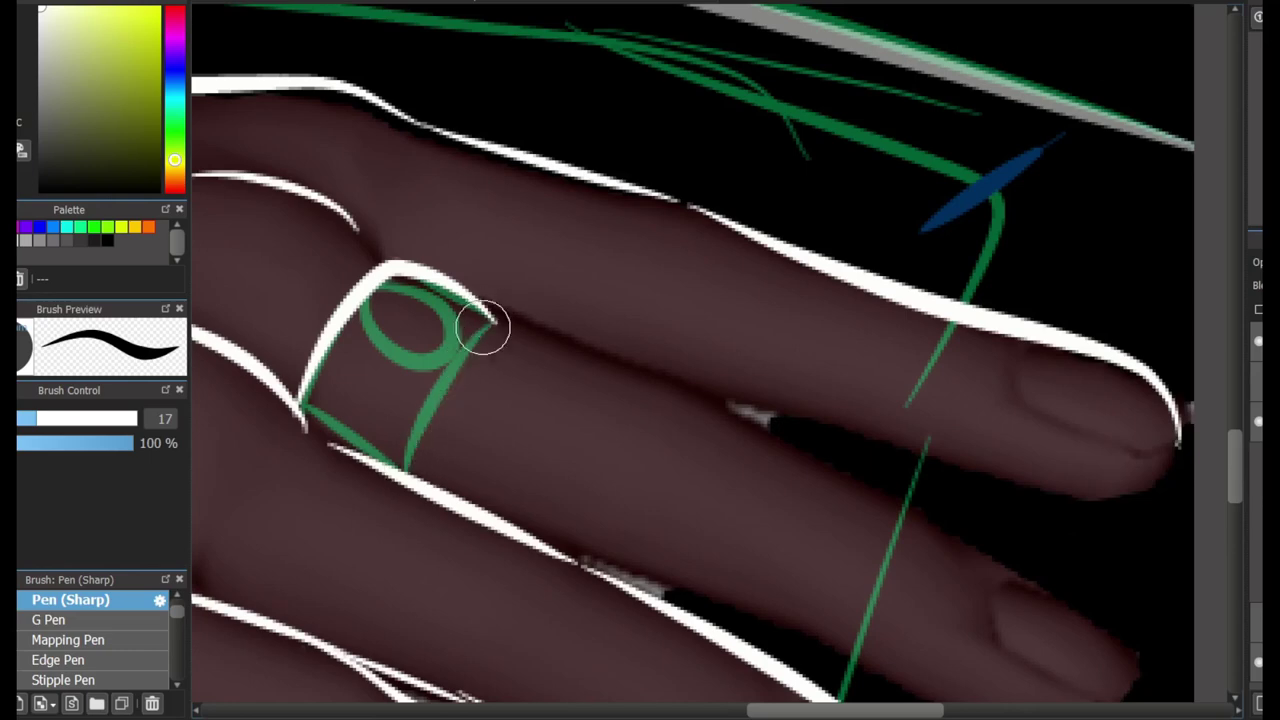
Draw the finger band's far side edge from its upper corner down to the finger's lower line.
left_click_drag(495, 318, 405, 470)
scroll(440, 292, "up", 2)
key("ctrl+z")
left_click_drag(552, 298, 505, 380)
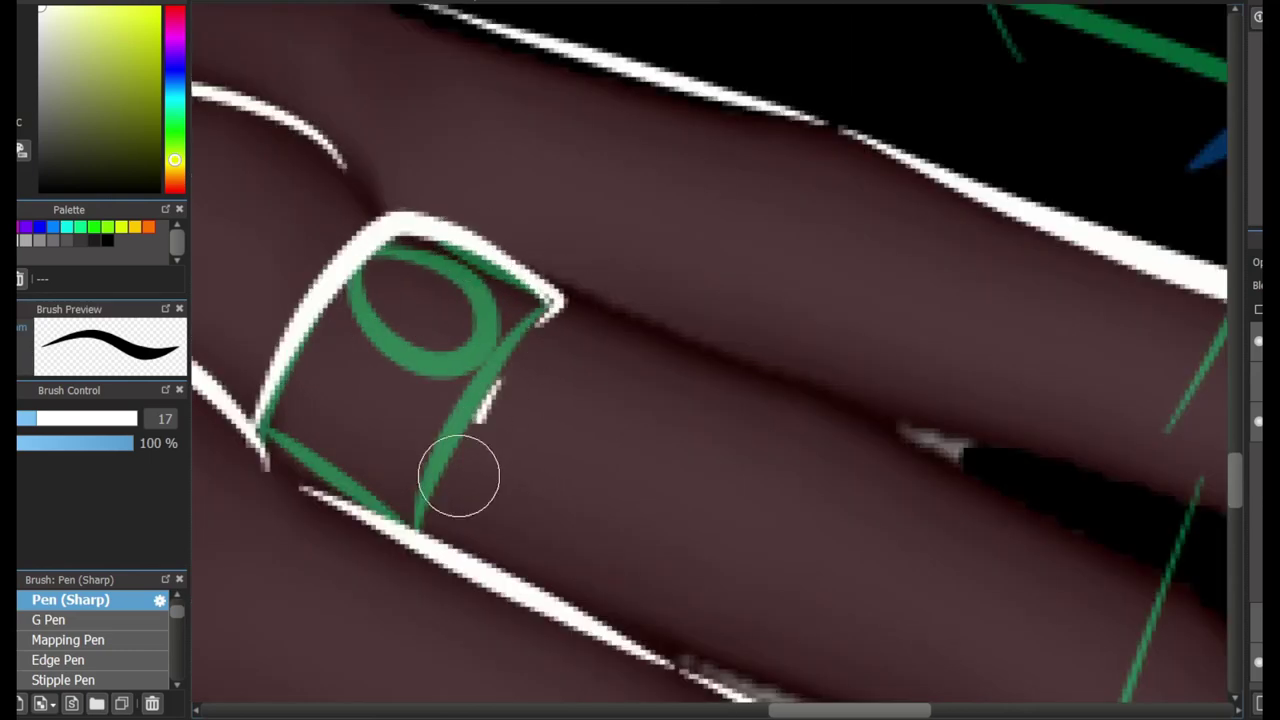
key("ctrl+z")
mouse_move(549, 297)
left_mouse_down()
mouse_move(480, 371)
mouse_move(505, 380)
left_mouse_up()
key("ctrl+z")
left_click_drag(457, 459, 415, 530)
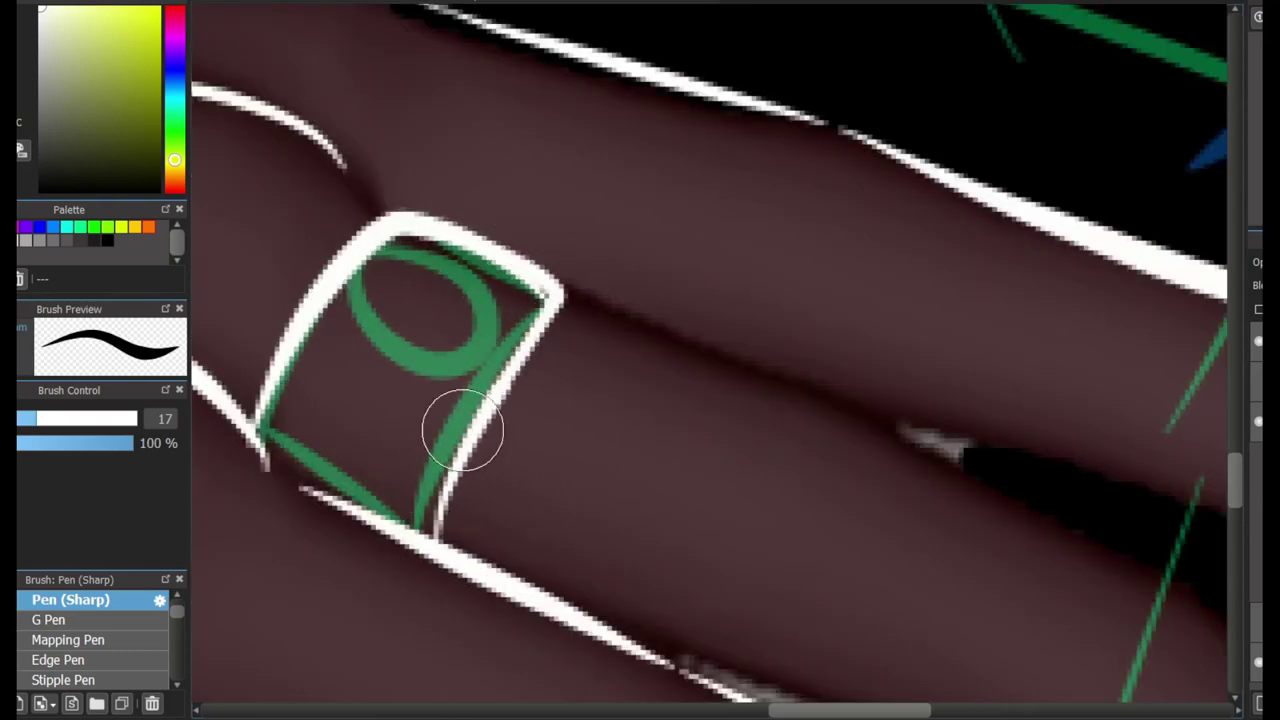
Outline the banded finger's upper edge and tip, along with the uppermost finger's lower edge.
scroll(523, 334, "down", 2)
key("ctrl+z")
left_click_drag(523, 334, 752, 447)
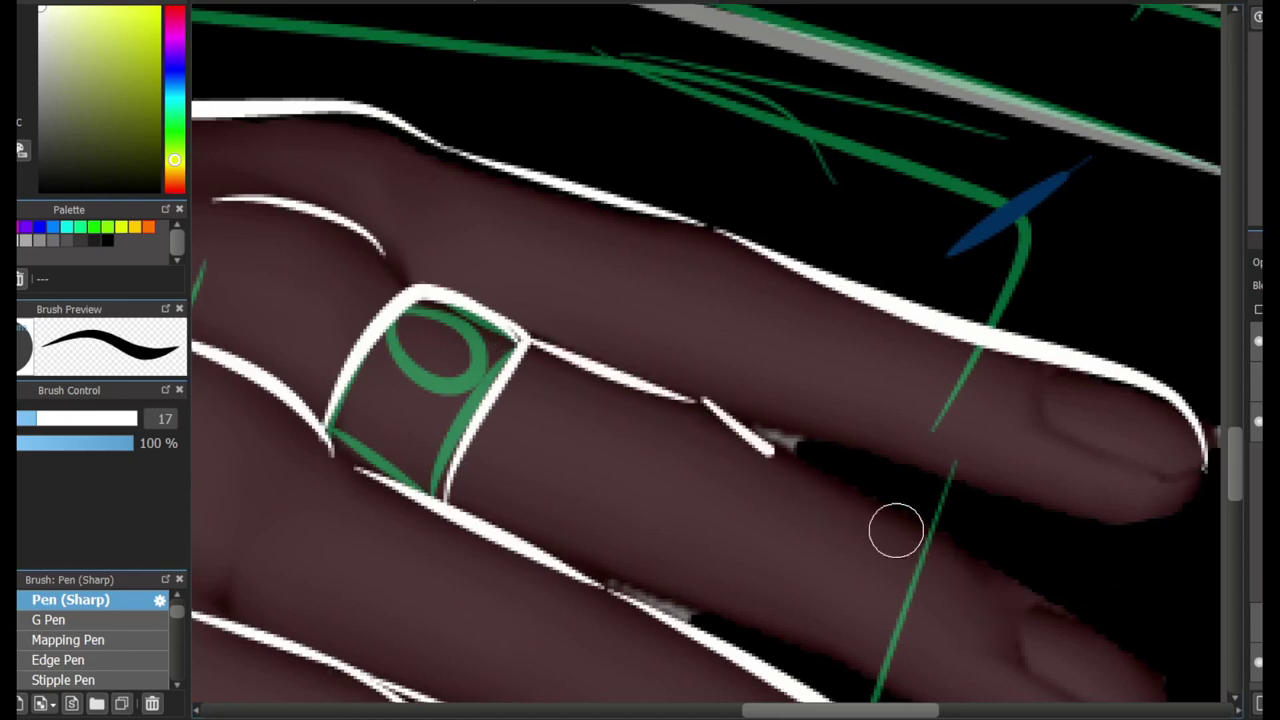
left_click(1110, 657, "shift")
mouse_move(1100, 630)
left_mouse_down()
mouse_move(915, 420)
mouse_move(986, 534)
mouse_move(940, 580)
left_mouse_up()
mouse_move(1037, 282)
left_mouse_down()
mouse_move(629, 251)
mouse_move(538, 216)
mouse_move(965, 343)
left_mouse_up()
key("ctrl+z")
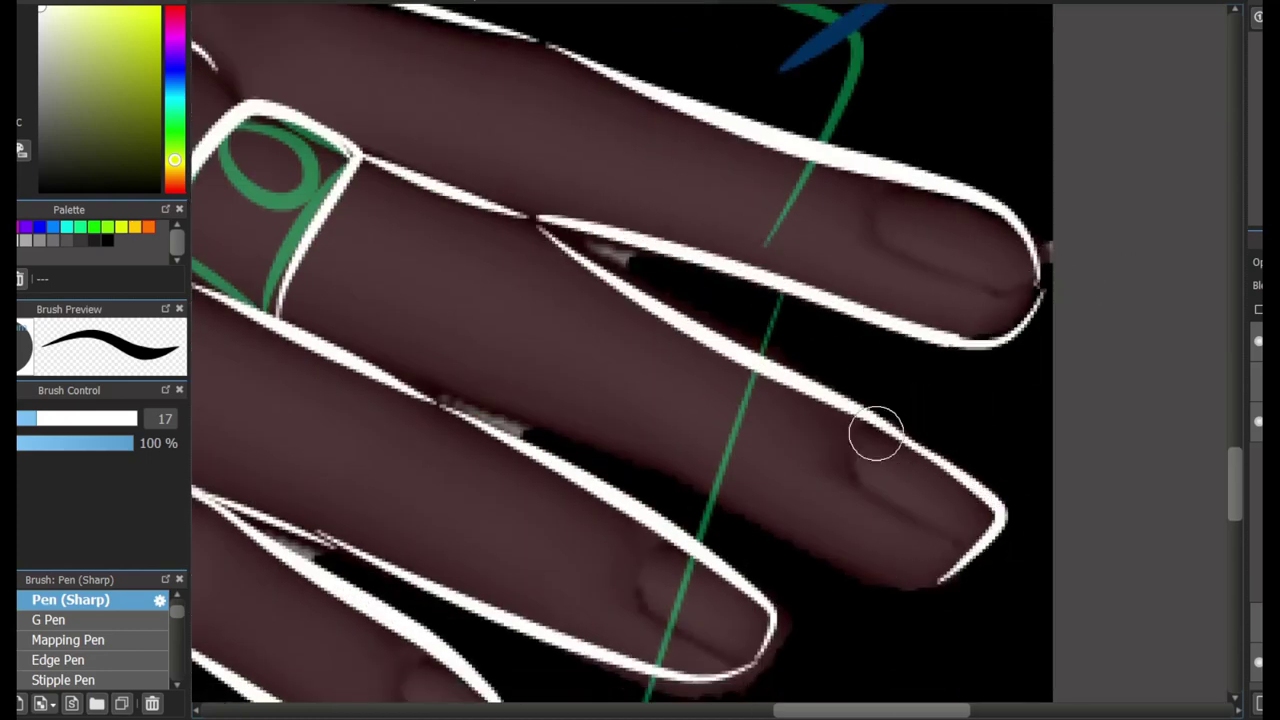
Connect the broken white lines at the finger gaps above and below the banded finger.
left_click_drag(588, 437, 754, 586)
key("ctrl+z")
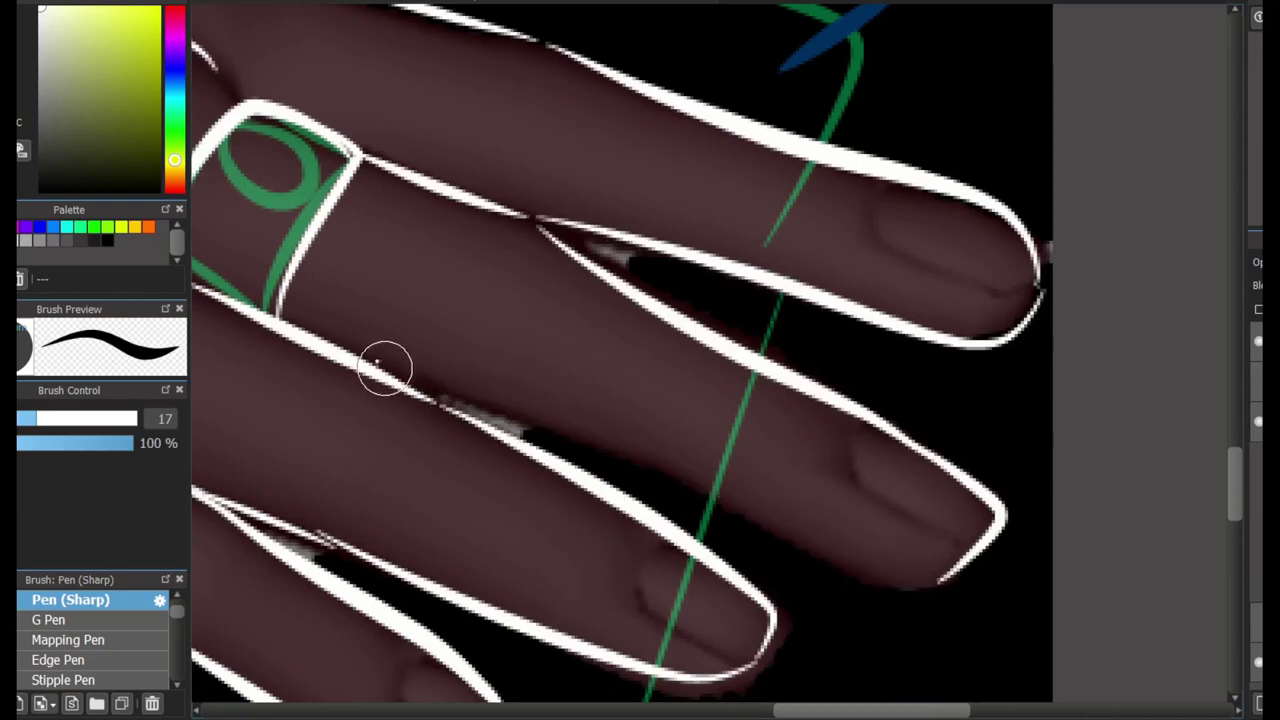
mouse_move(389, 366)
left_mouse_down()
mouse_move(880, 611)
mouse_move(669, 488)
mouse_move(794, 606)
left_mouse_up()
key("ctrl+z")
scroll(831, 489, "up", 5)
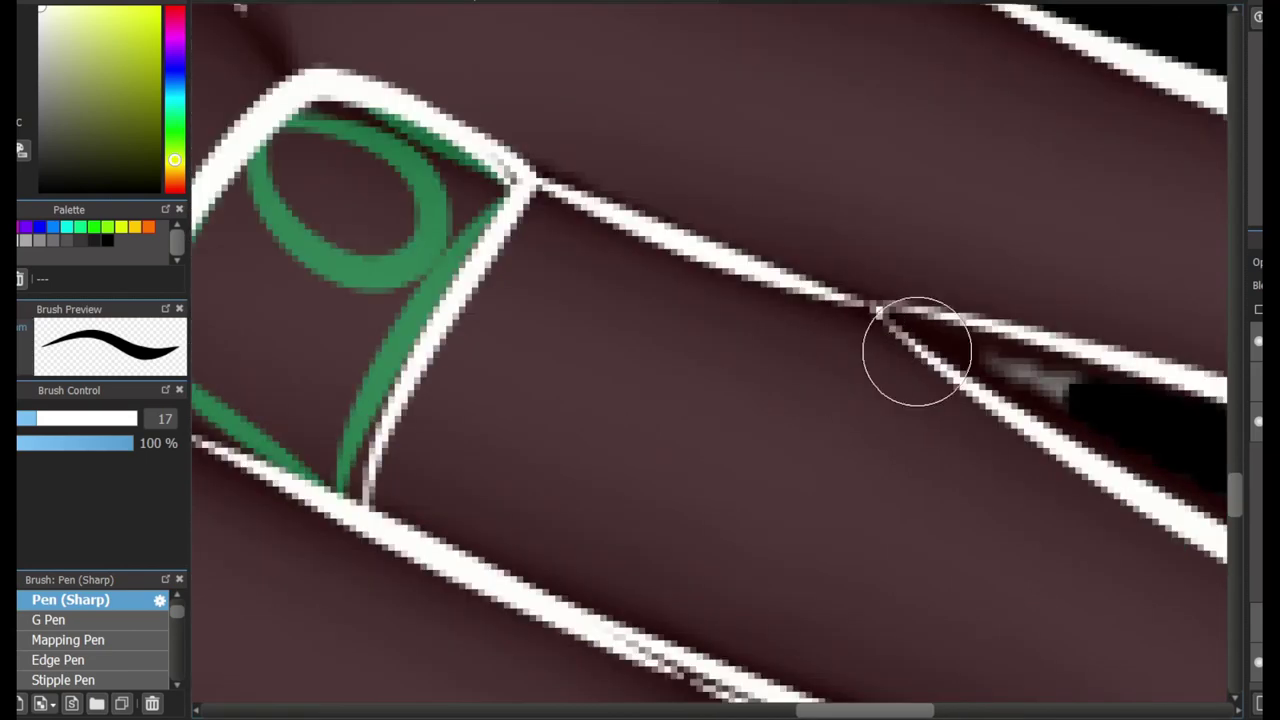
left_click_drag(746, 289, 936, 357)
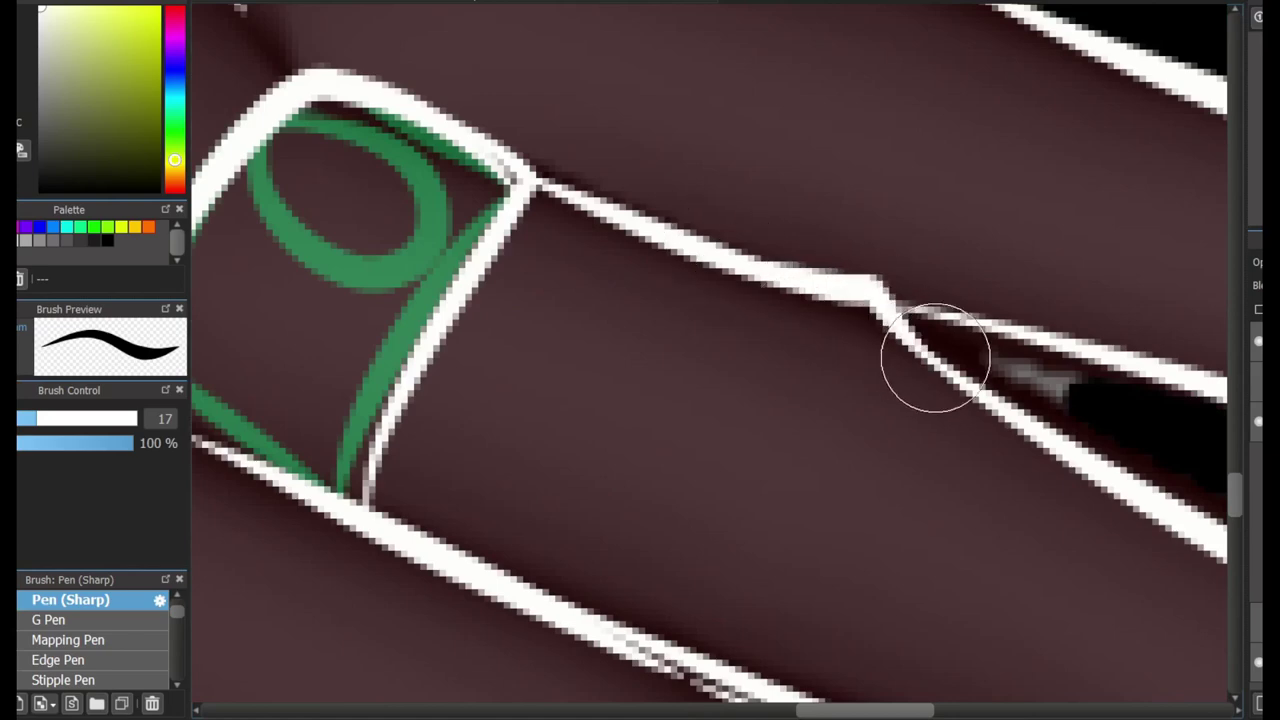
scroll(880, 324, "down", 3)
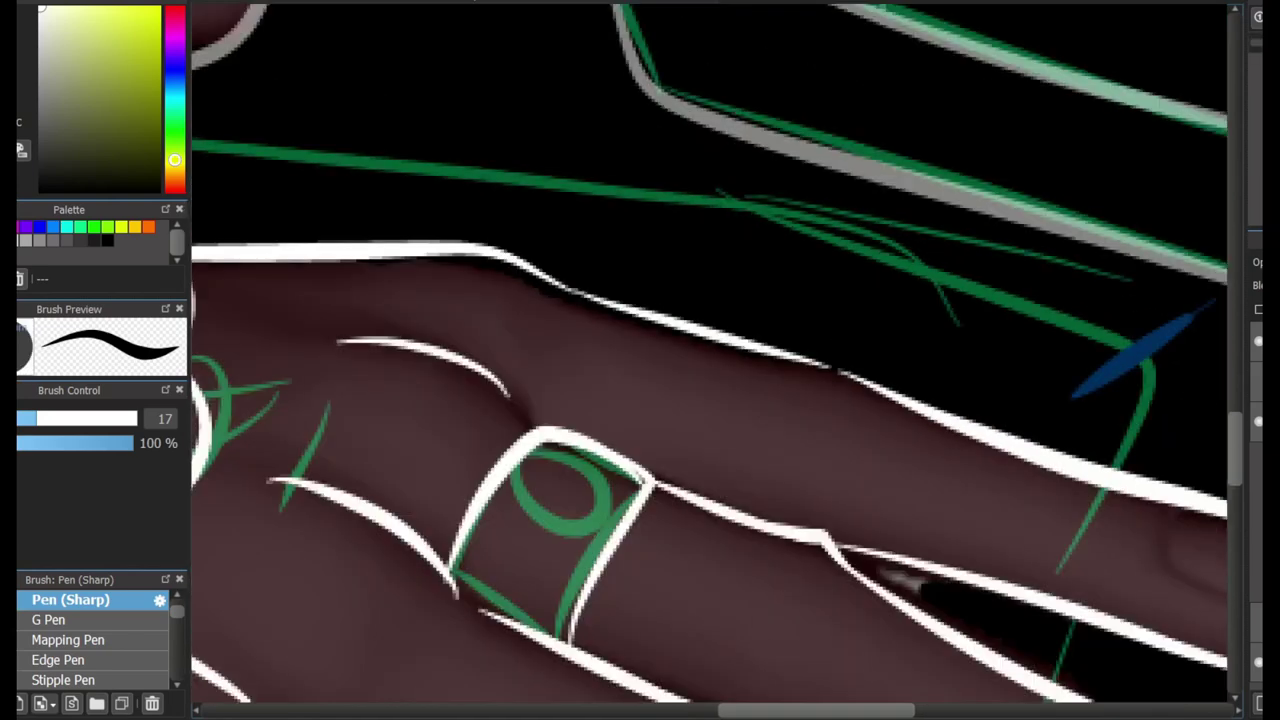
Switch the pen color to red for the wound marks on the forearm.
scroll(880, 324, "up", 3)
scroll(710, 360, "right", 5)
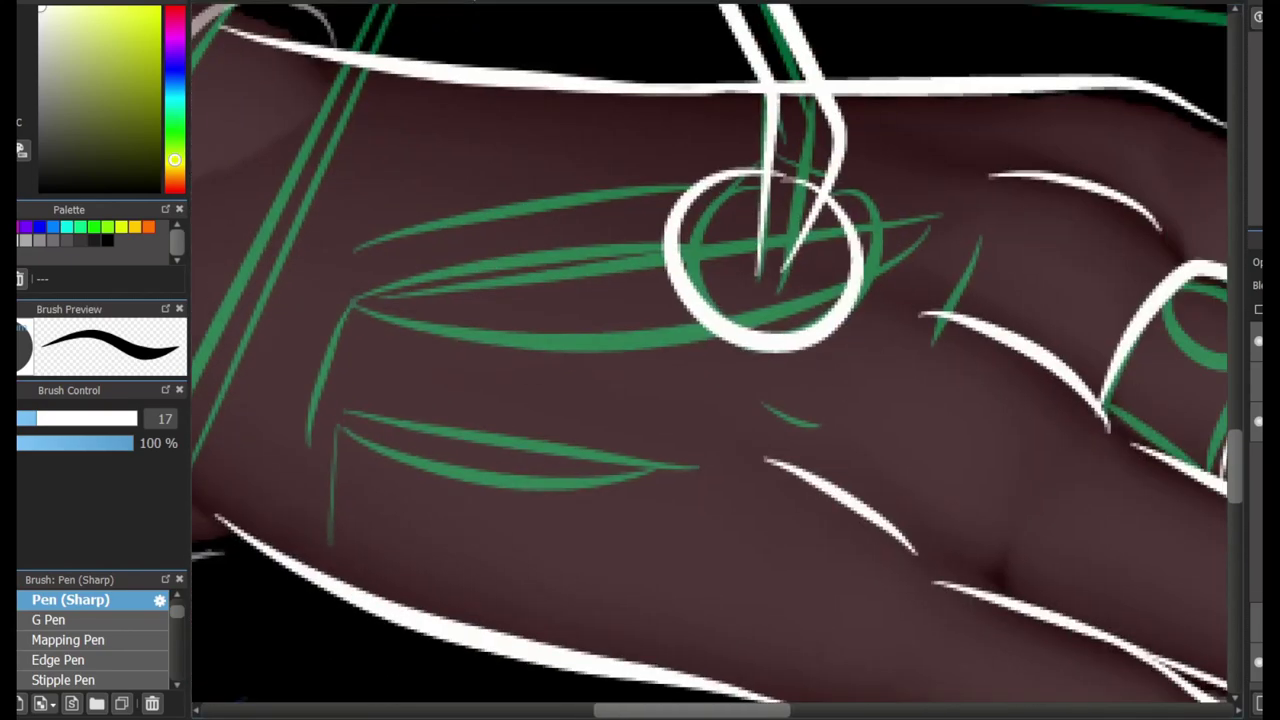
key("x")
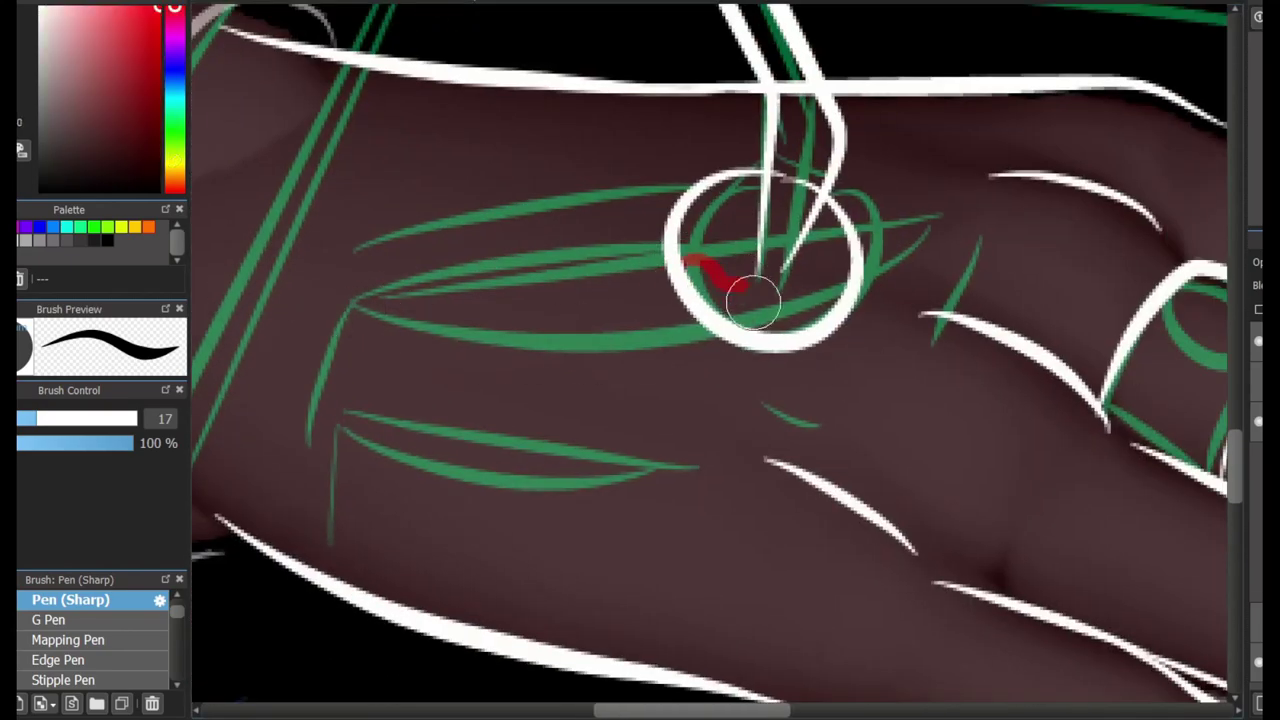
key("ctrl+z")
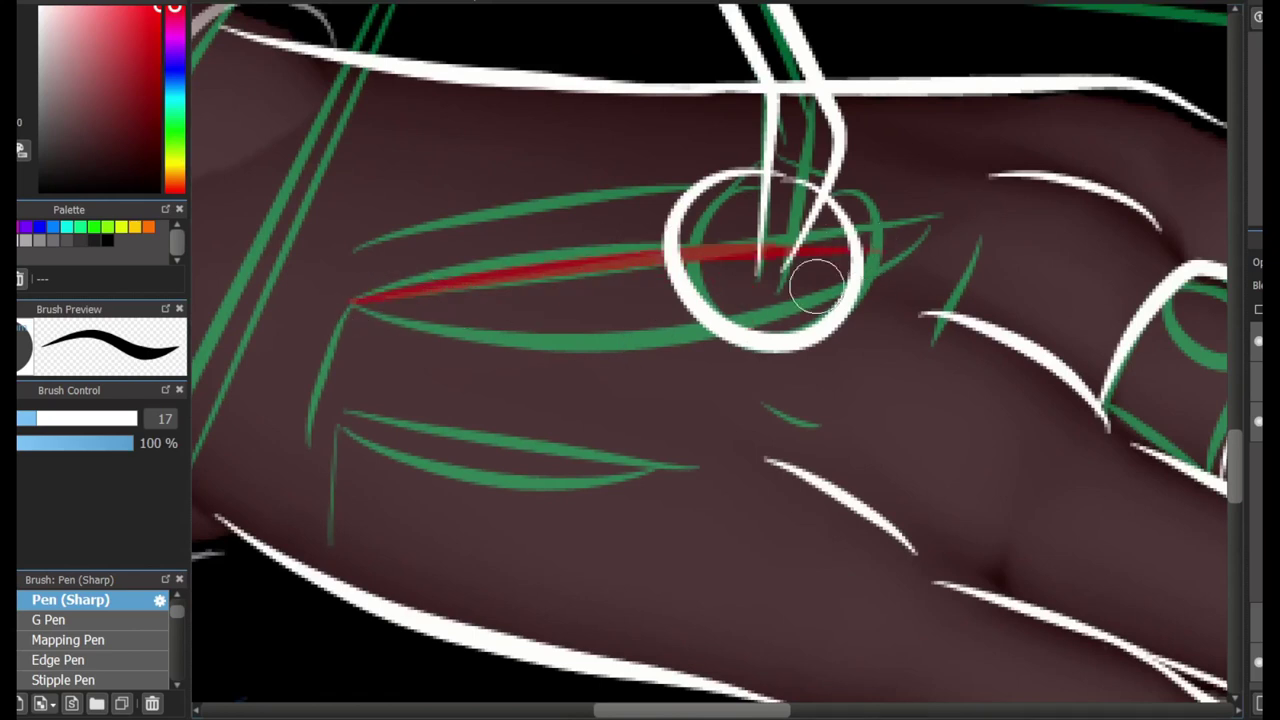
mouse_move(357, 296)
left_mouse_down()
mouse_move(908, 243)
mouse_move(720, 342)
left_mouse_up()
key("ctrl+z")
key("ctrl+z")
mouse_move(357, 296)
left_mouse_down()
mouse_move(923, 206)
mouse_move(766, 251)
mouse_move(945, 220)
mouse_move(600, 252)
left_mouse_up()
key("ctrl+z")
key("ctrl+z")
key("ctrl+z")
key("ctrl+z")
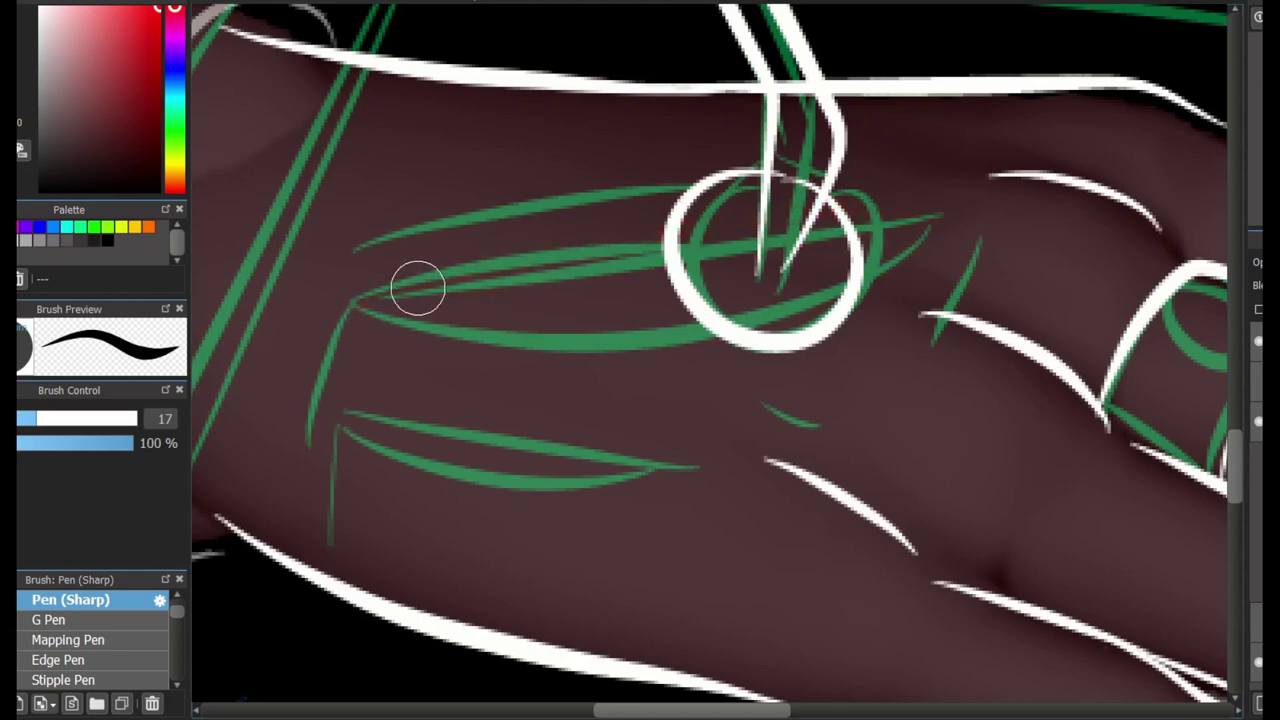
Draw the long upper and short lower forearm wounds in red, adding trickles from their wrist-side corners and a curved scratch above.
left_click_drag(352, 300, 930, 226)
left_click_drag(352, 310, 930, 245)
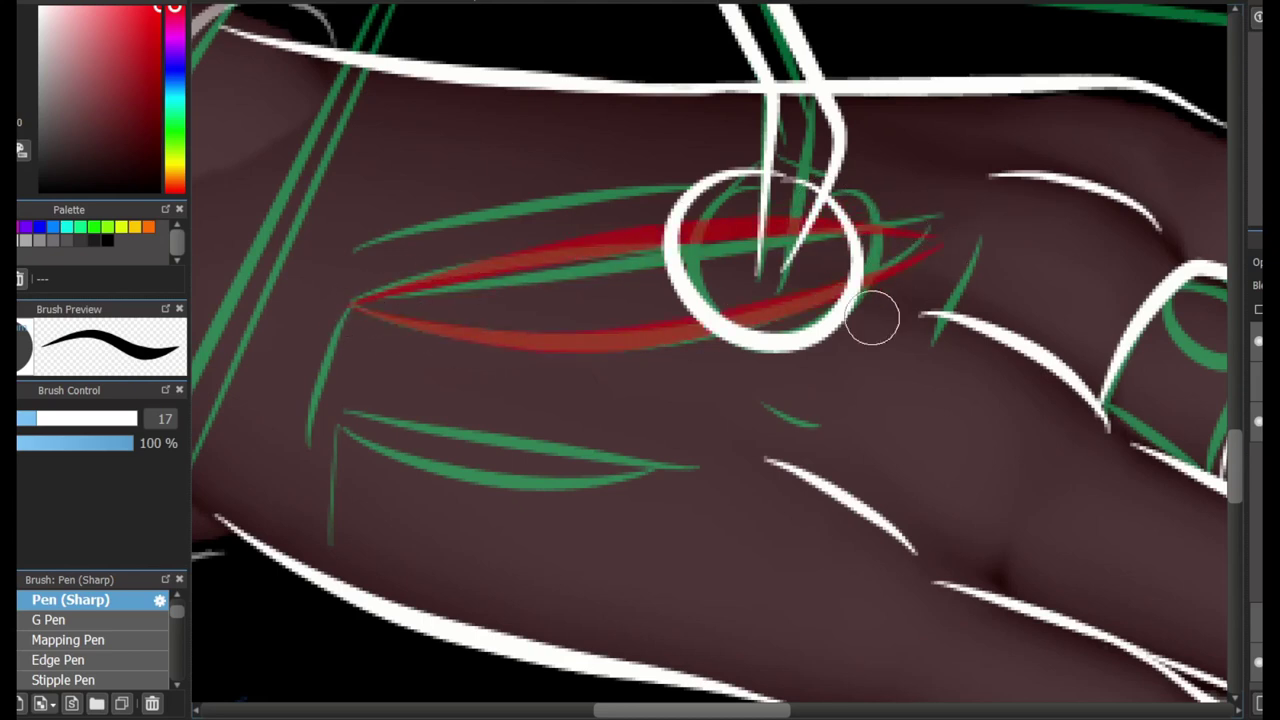
mouse_move(352, 418)
left_mouse_down()
mouse_move(586, 457)
mouse_move(606, 486)
mouse_move(397, 471)
mouse_move(348, 418)
left_mouse_up()
key("ctrl+z")
left_click_drag(351, 306, 336, 535)
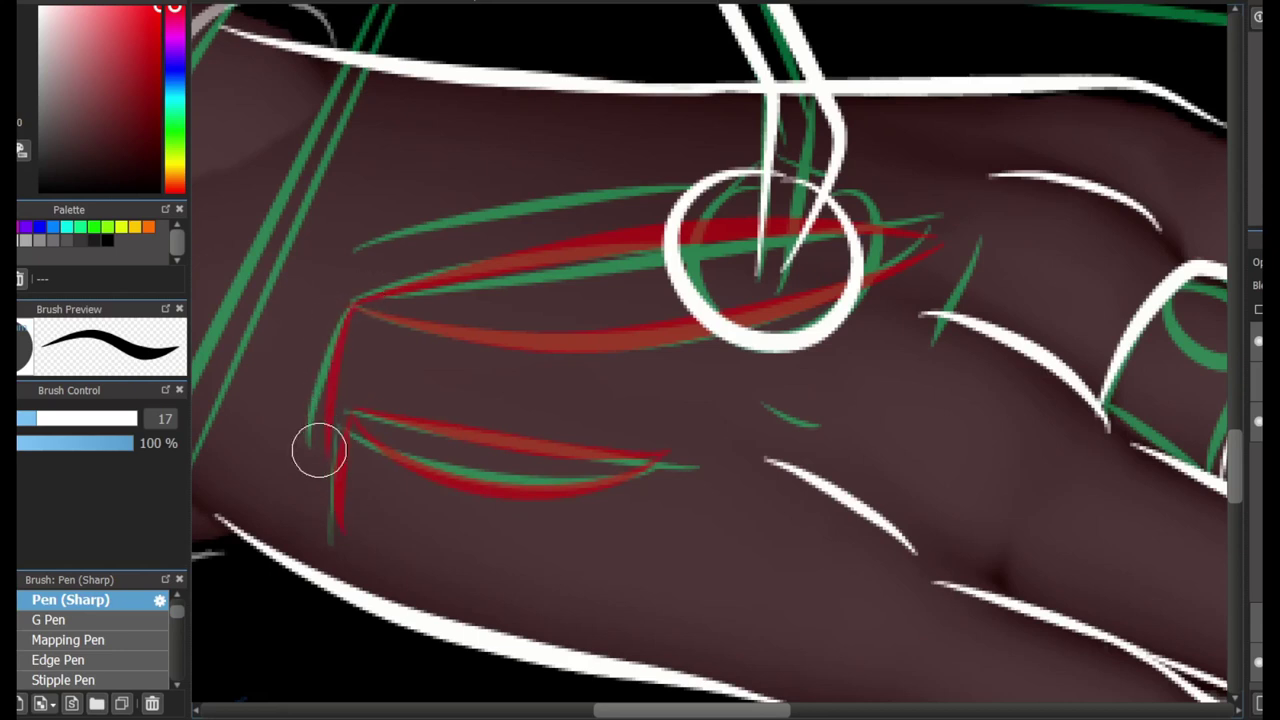
Draw a small red oval blood spot inside the upper part of the finger band.
left_click_drag(600, 710, 665, 710)
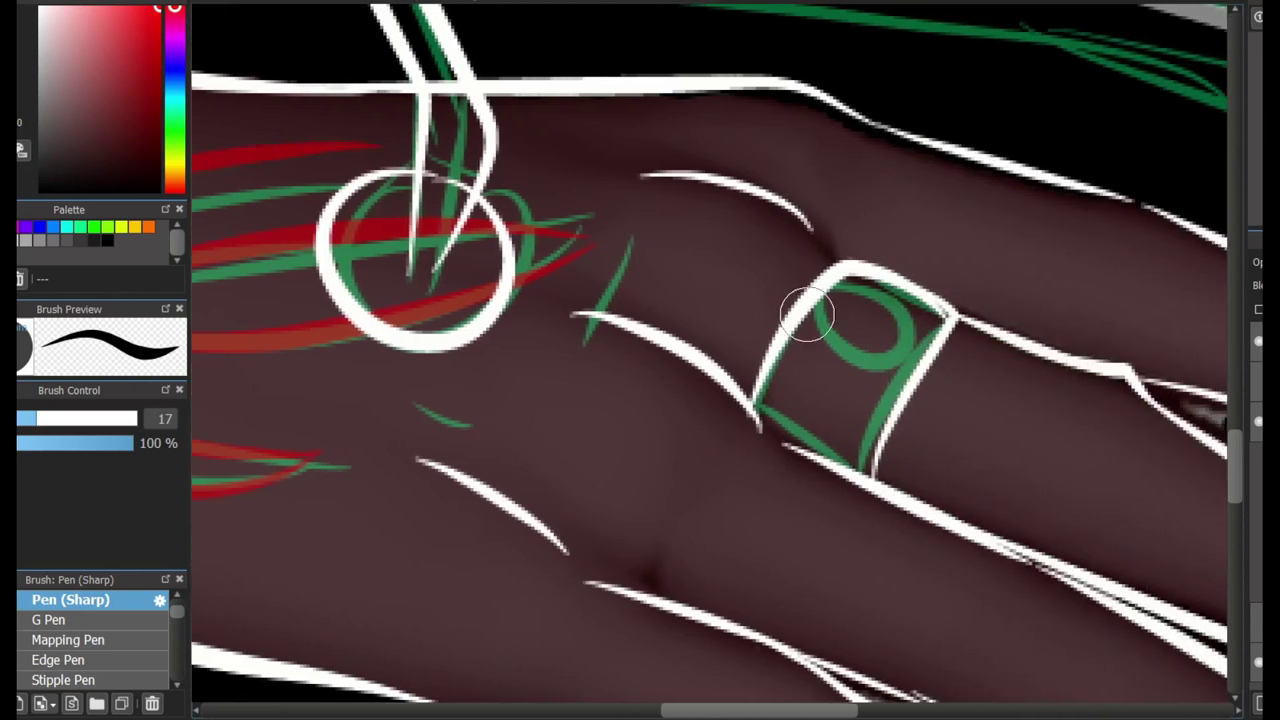
left_click_drag(808, 309, 818, 308)
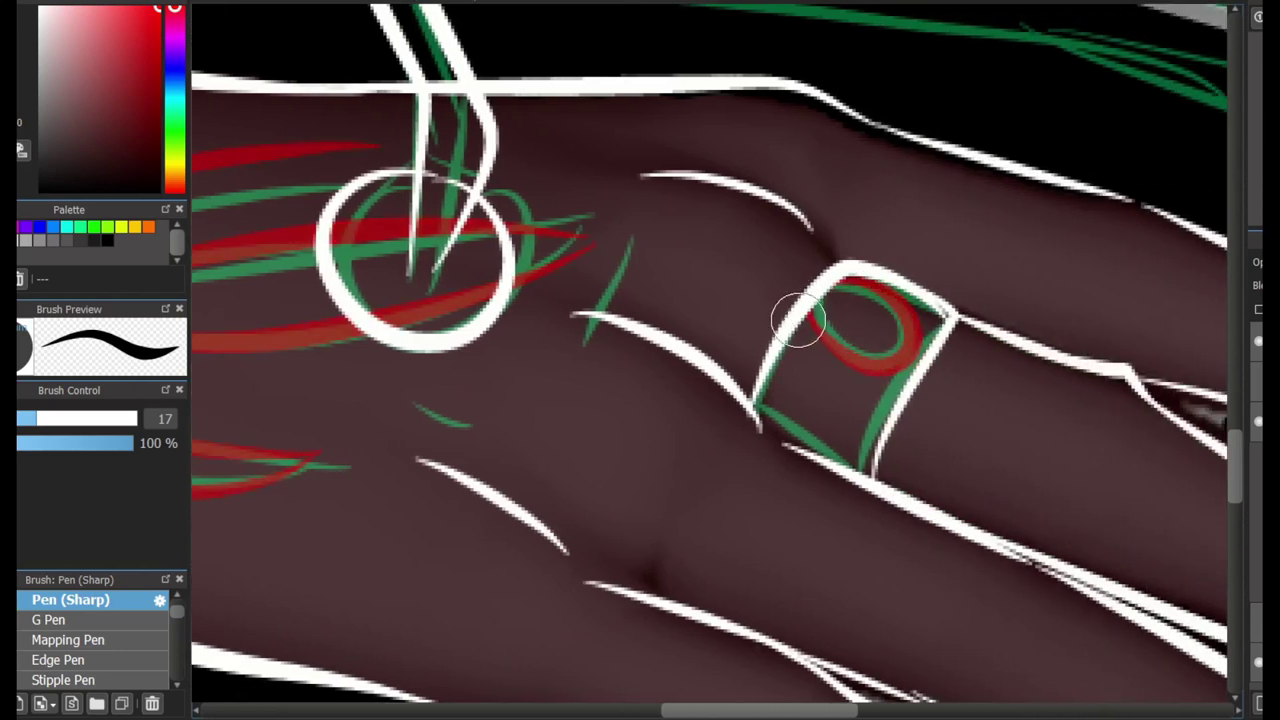
key("ctrl+z")
left_click_drag(835, 280, 814, 349)
key("ctrl+z")
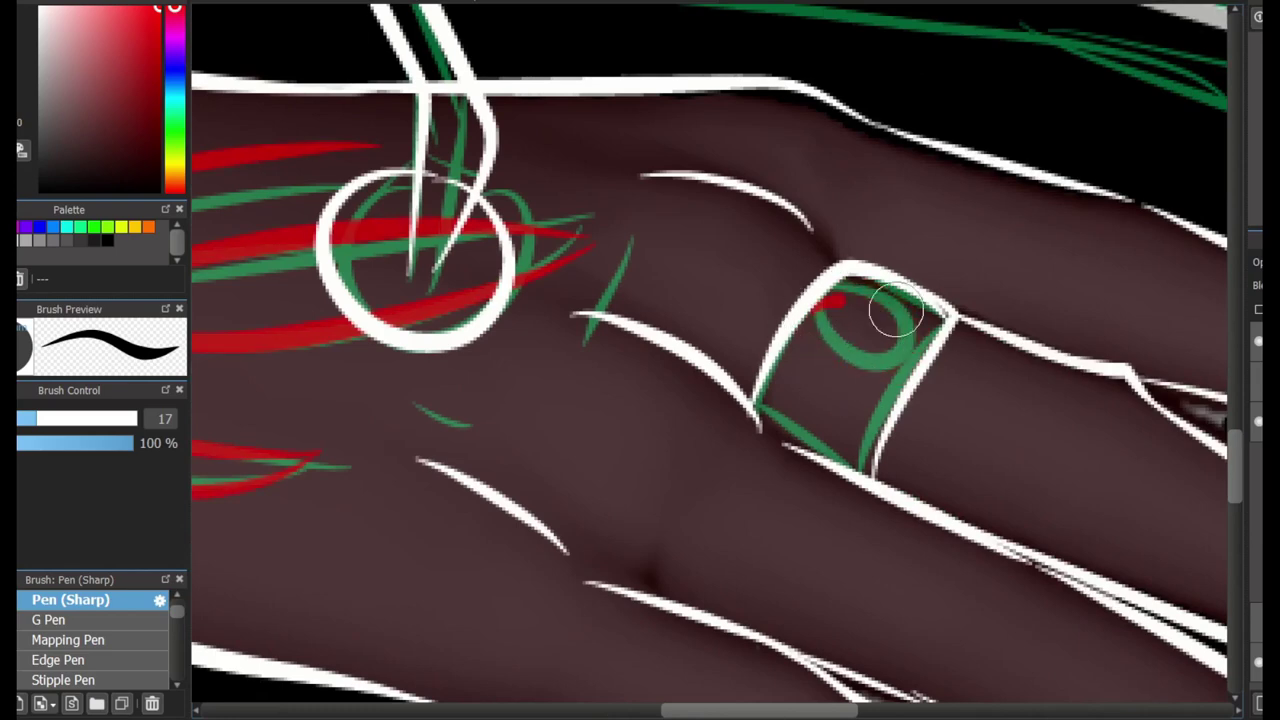
mouse_move(835, 300)
left_mouse_down()
mouse_move(893, 369)
mouse_move(846, 297)
left_mouse_up()
Erase the red wound lines inside the circle at the tweezers' tips and draw a wavy red line across it.
mouse_move(757, 710)
left_mouse_down()
mouse_move(592, 710)
mouse_move(685, 710)
left_mouse_up()
key("e")
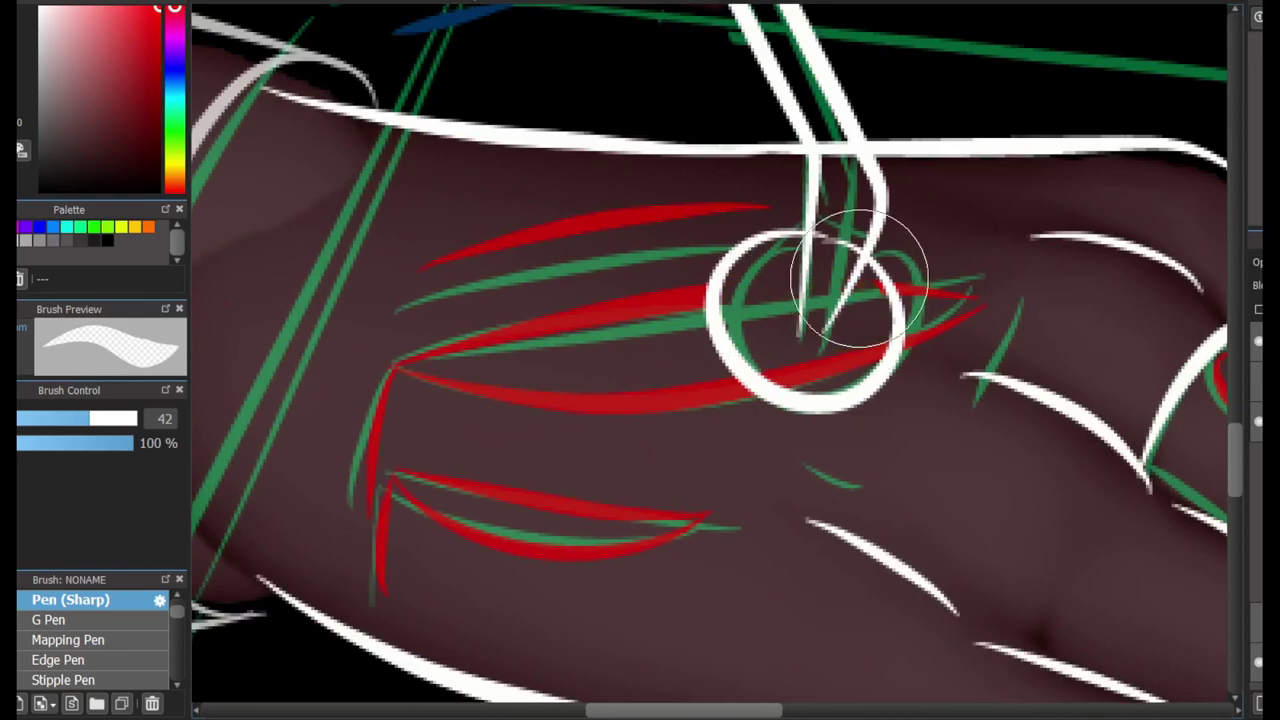
key("e")
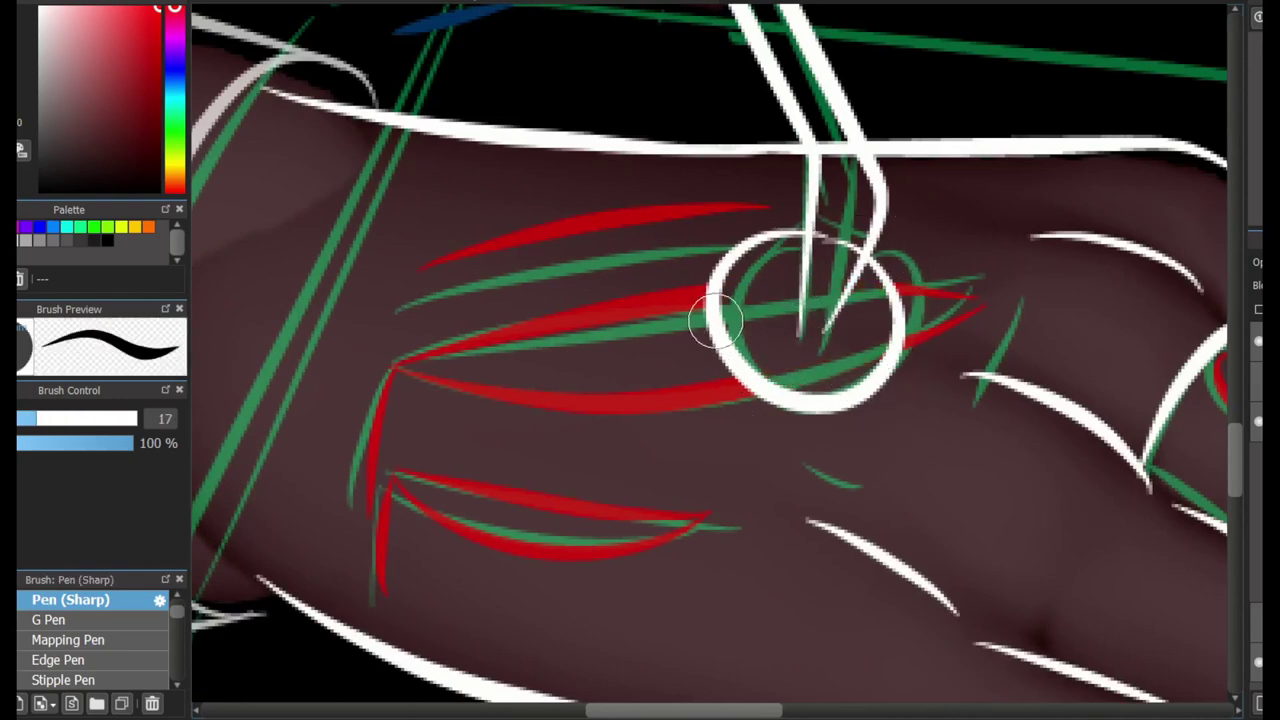
scroll(760, 360, "down", 3)
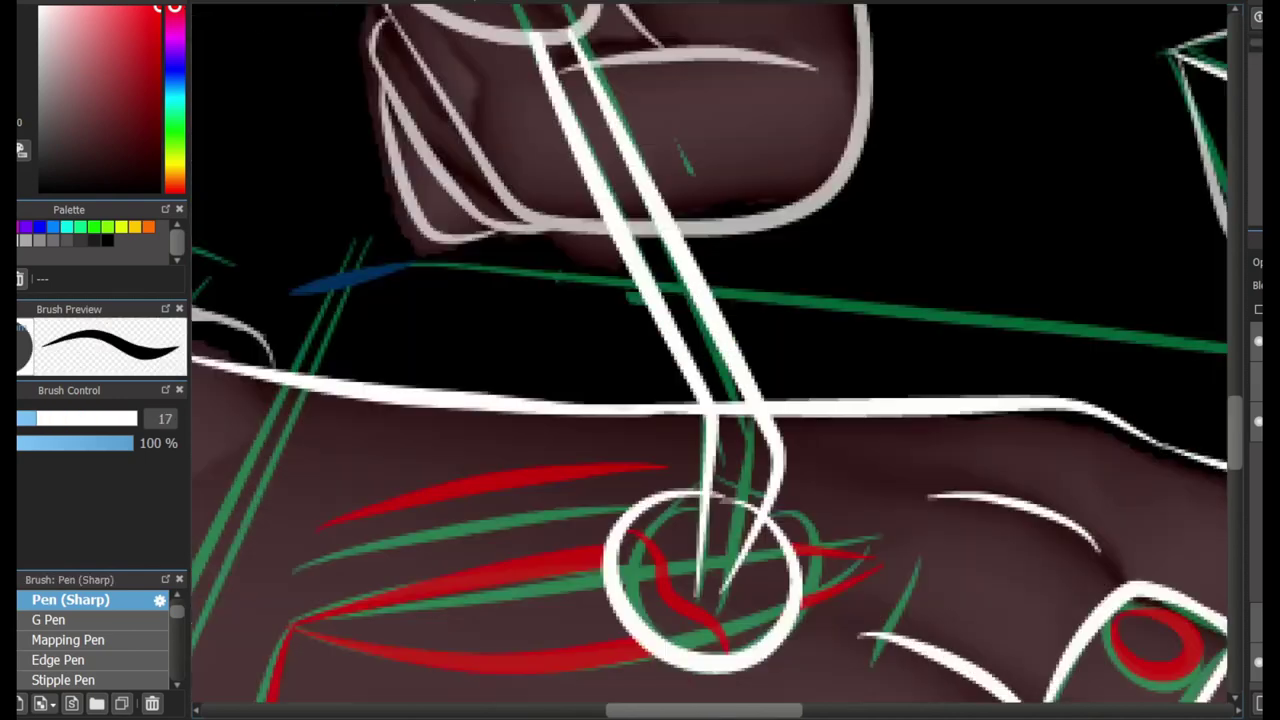
scroll(722, 513, "up", 3)
mouse_move(722, 513)
left_mouse_down()
mouse_move(771, 472)
mouse_move(883, 466)
left_mouse_up()
key("ctrl+z")
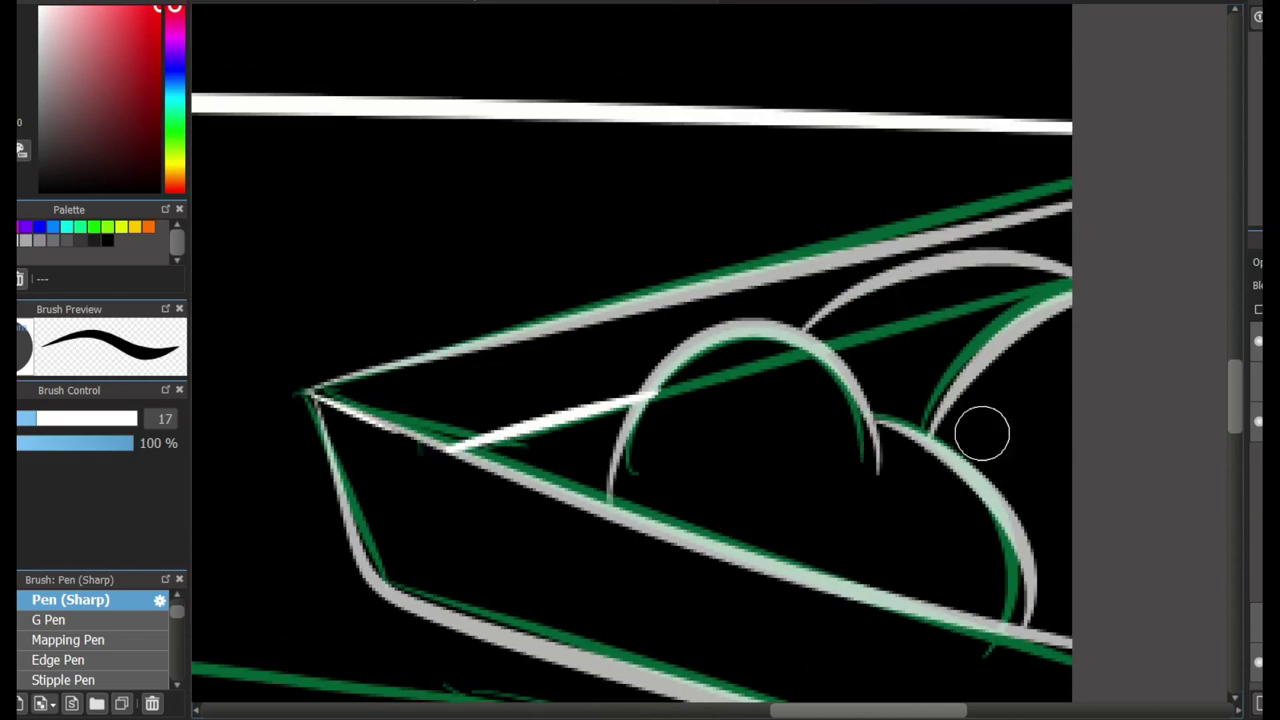
scroll(980, 431, "left", 5)
scroll(710, 360, "down", 5)
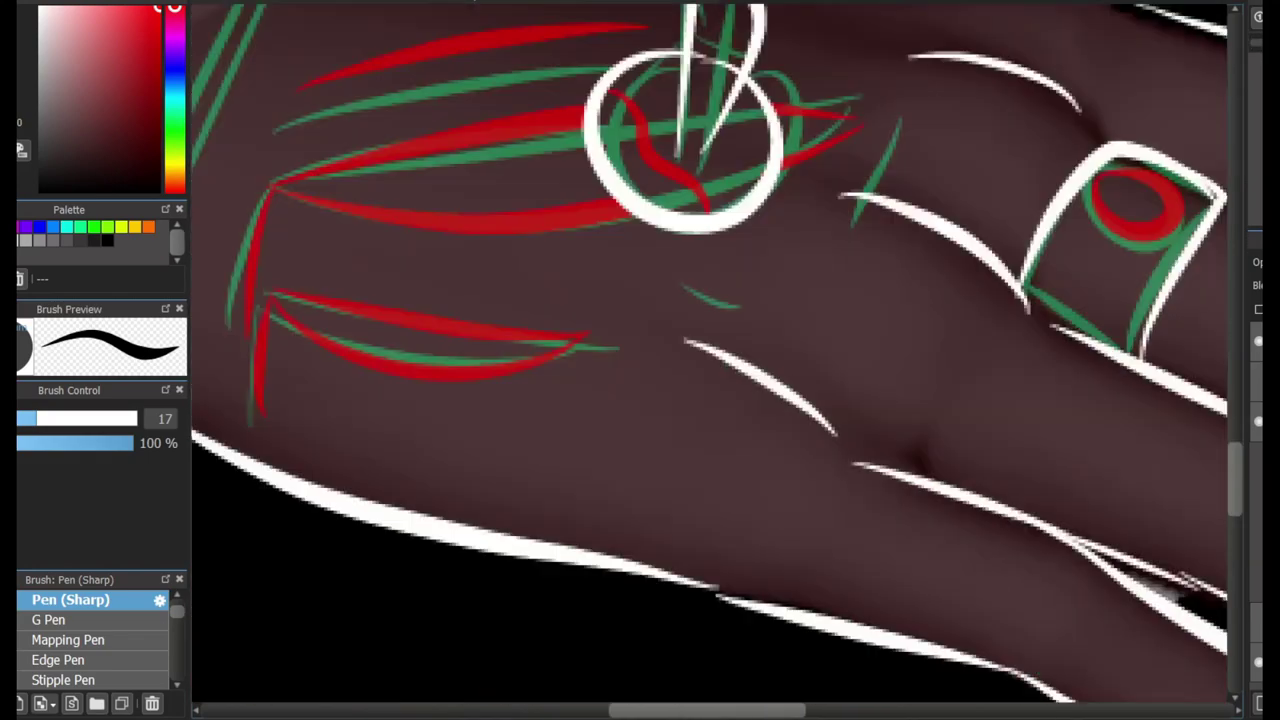
scroll(710, 360, "down", 1)
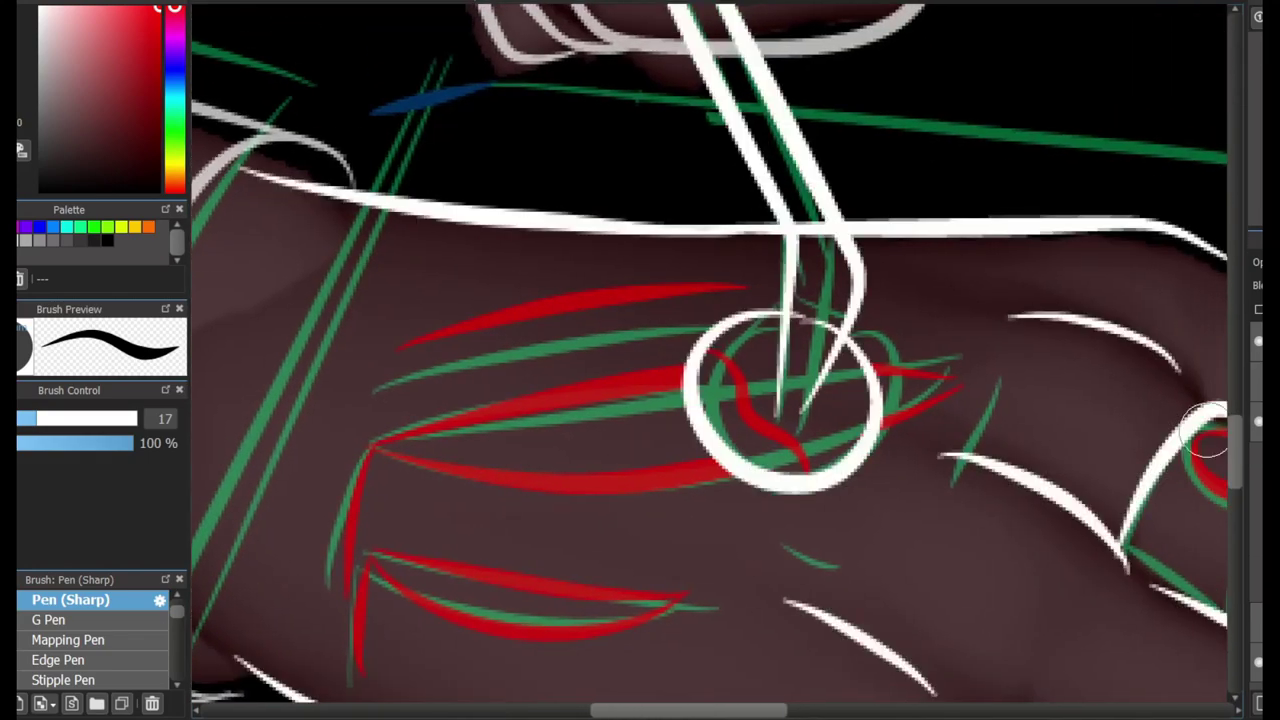
Erase the tweezers' curved prong where it overlaps the circle, and hide the green sketch to check the line art.
key("bracketright")
key("bracketright")
key("bracketright")
key("bracketright")
key("bracketright")
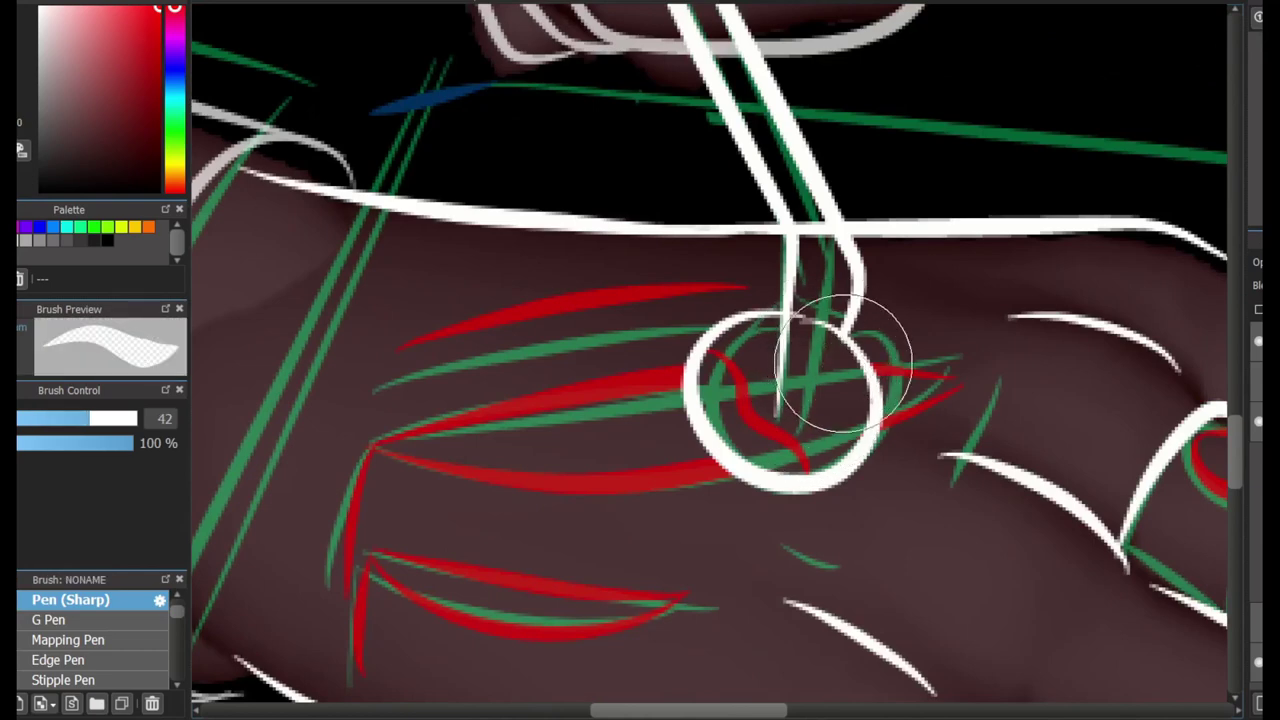
scroll(808, 391, "down", 5)
scroll(772, 368, "up", 5)
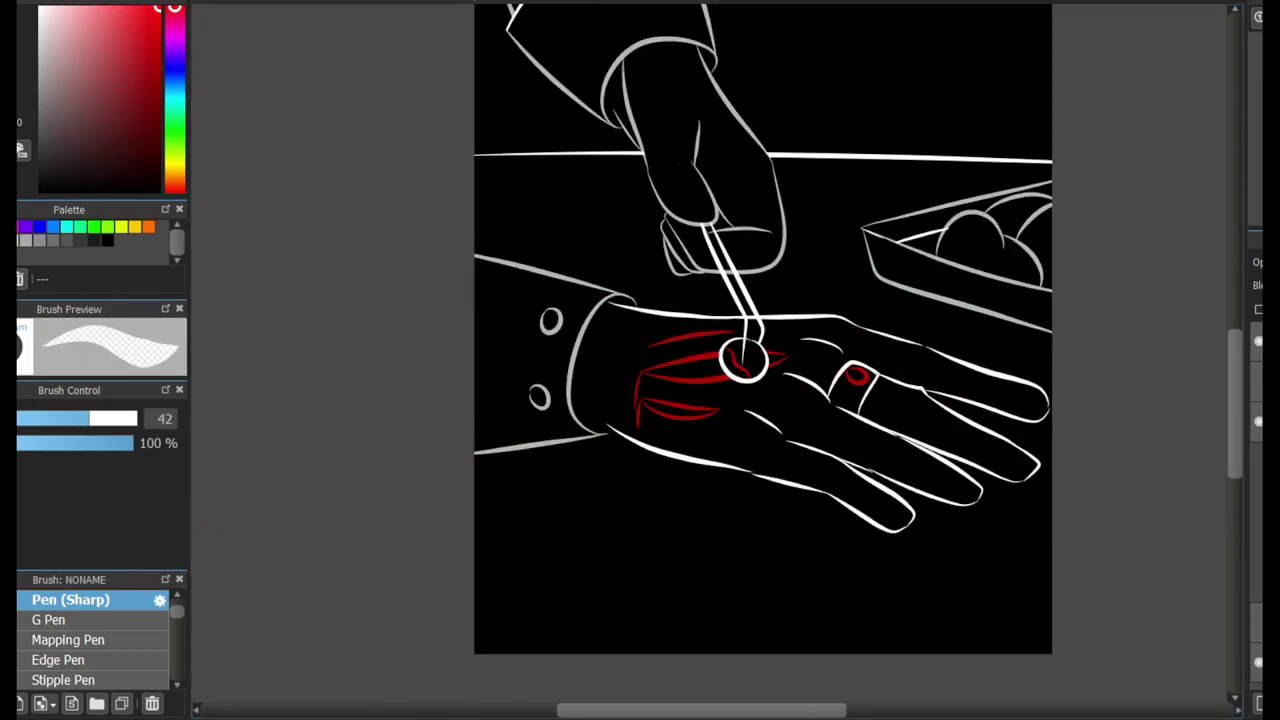
Draw a short white inner curve closing the lower end of the forearm sleeve's cuff opening.
scroll(1102, 487, "down", 1)
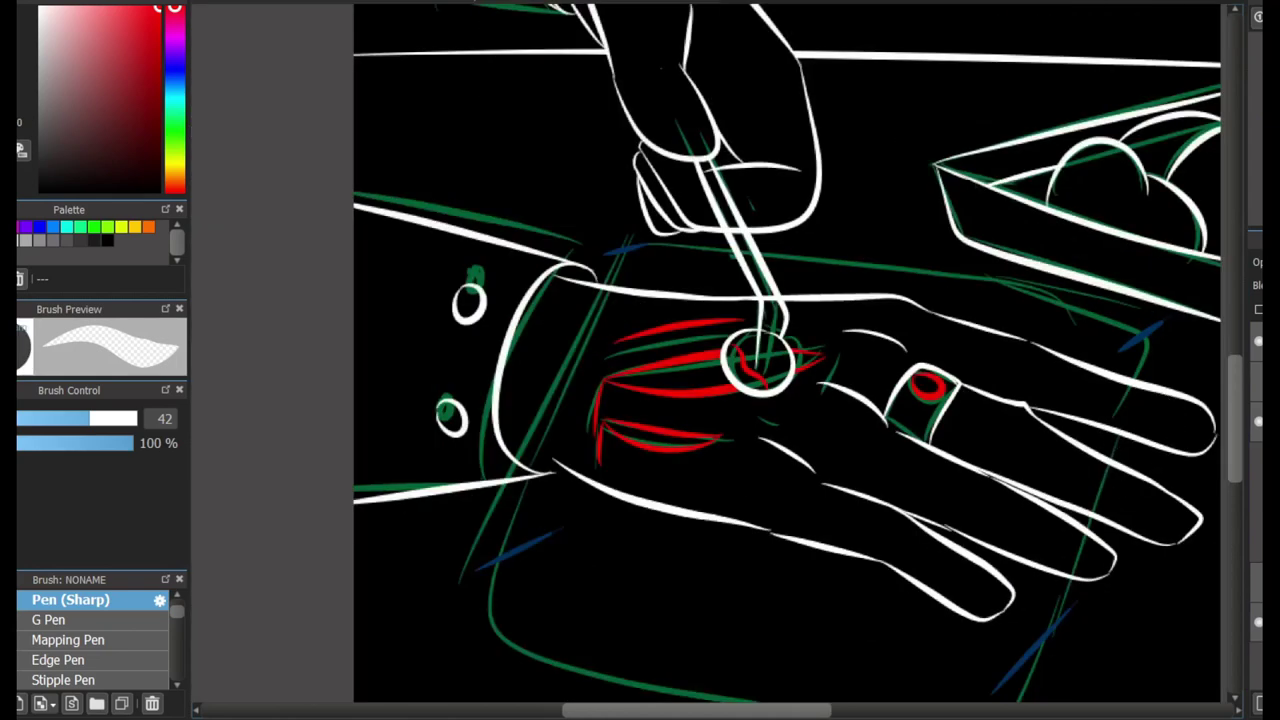
scroll(780, 353, "down", 2)
scroll(940, 489, "up", 2)
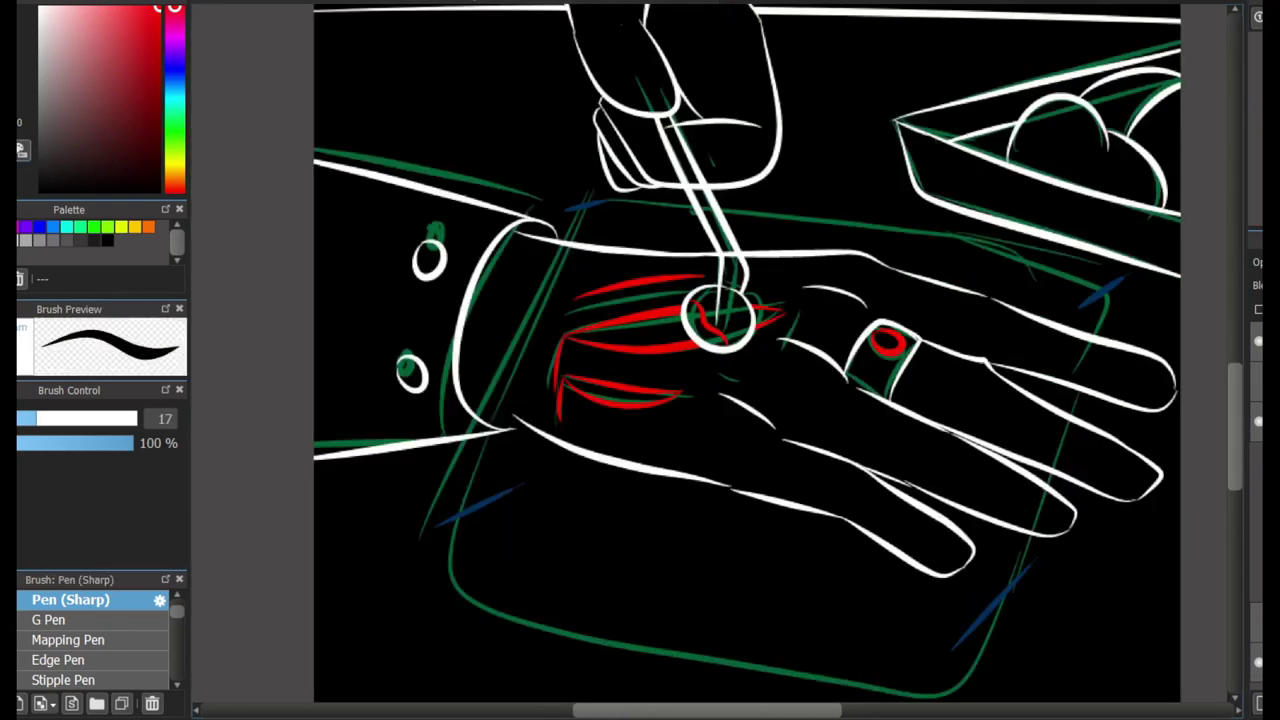
scroll(497, 348, "up", 2)
mouse_move(545, 443)
left_mouse_down()
mouse_move(590, 492)
mouse_move(452, 449)
left_mouse_up()
scroll(504, 619, "down", 3)
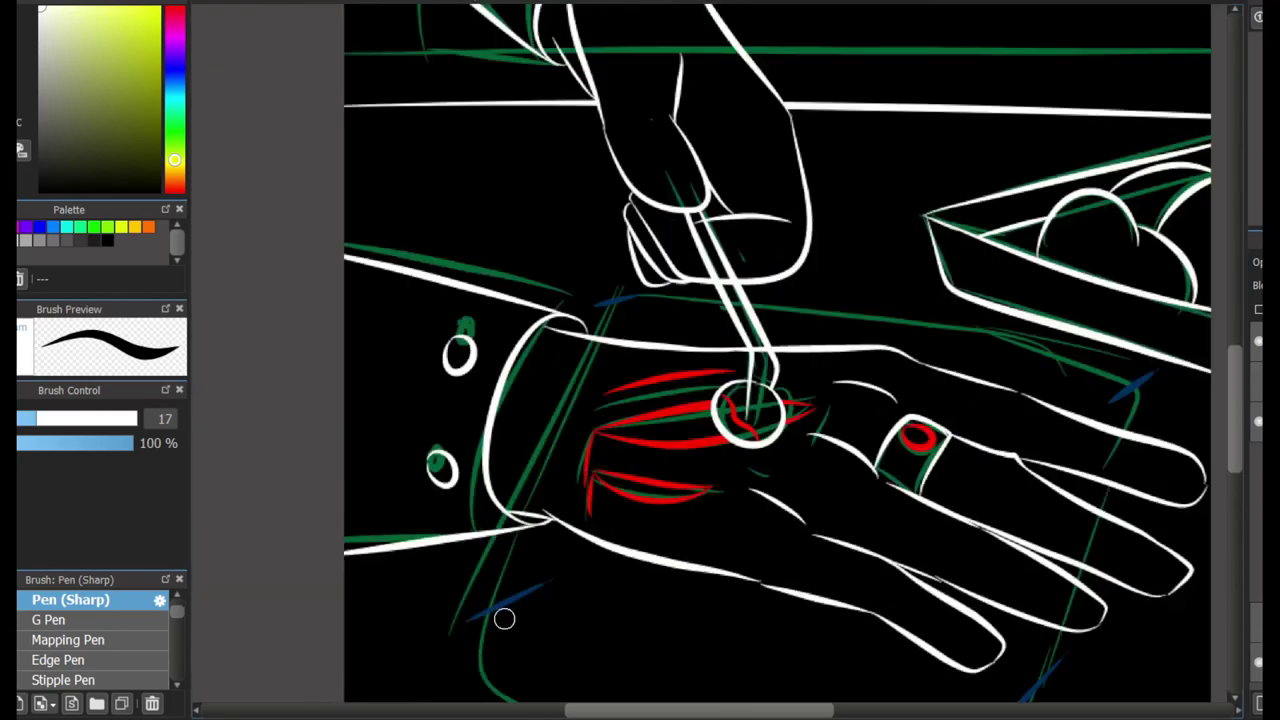
mouse_move(700, 400)
left_mouse_down()
mouse_move(581, 554)
mouse_move(607, 310)
left_mouse_up()
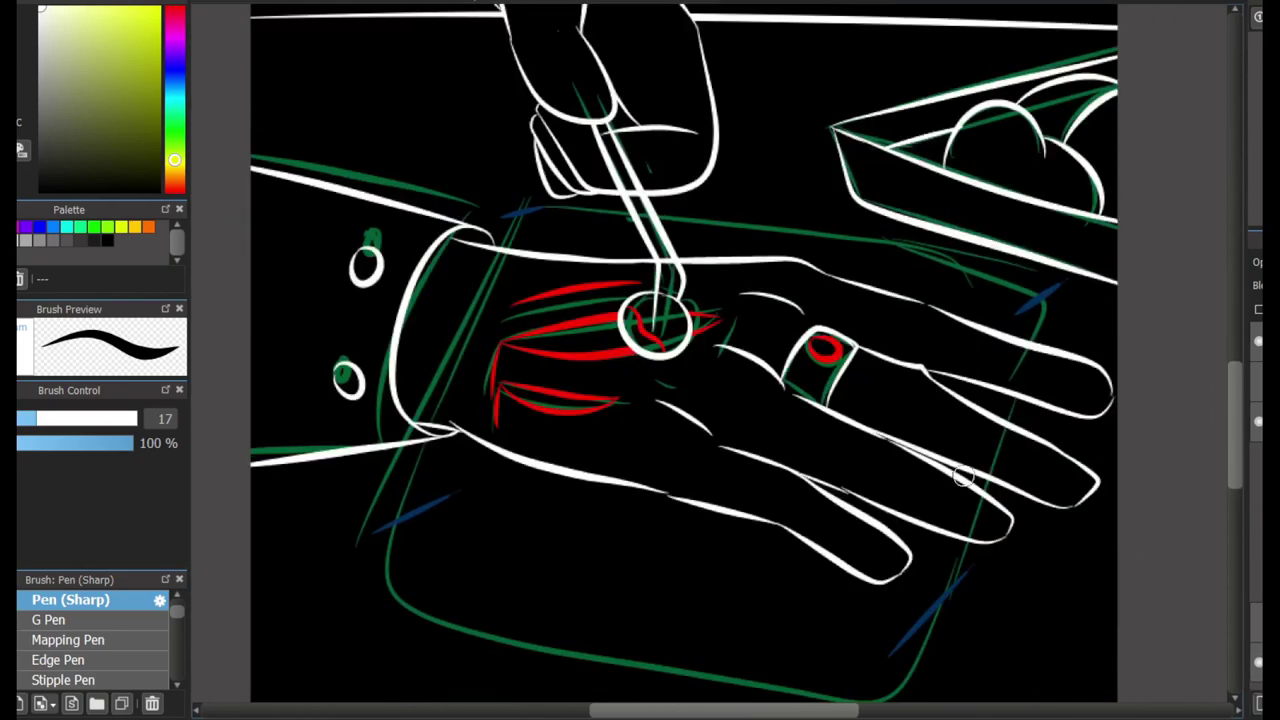
mouse_move(545, 220)
left_mouse_down()
mouse_move(420, 420)
mouse_move(586, 630)
mouse_move(929, 603)
mouse_move(1046, 321)
left_mouse_up()
key("ctrl+z")
key("ctrl+z")
mouse_move(952, 271)
left_mouse_down()
mouse_move(423, 531)
mouse_move(420, 566)
left_mouse_up()
key("ctrl+z")
left_click_drag(1034, 289, 515, 215)
key("ctrl+z")
left_click_drag(608, 219, 396, 568)
left_click_drag(735, 218, 1015, 300)
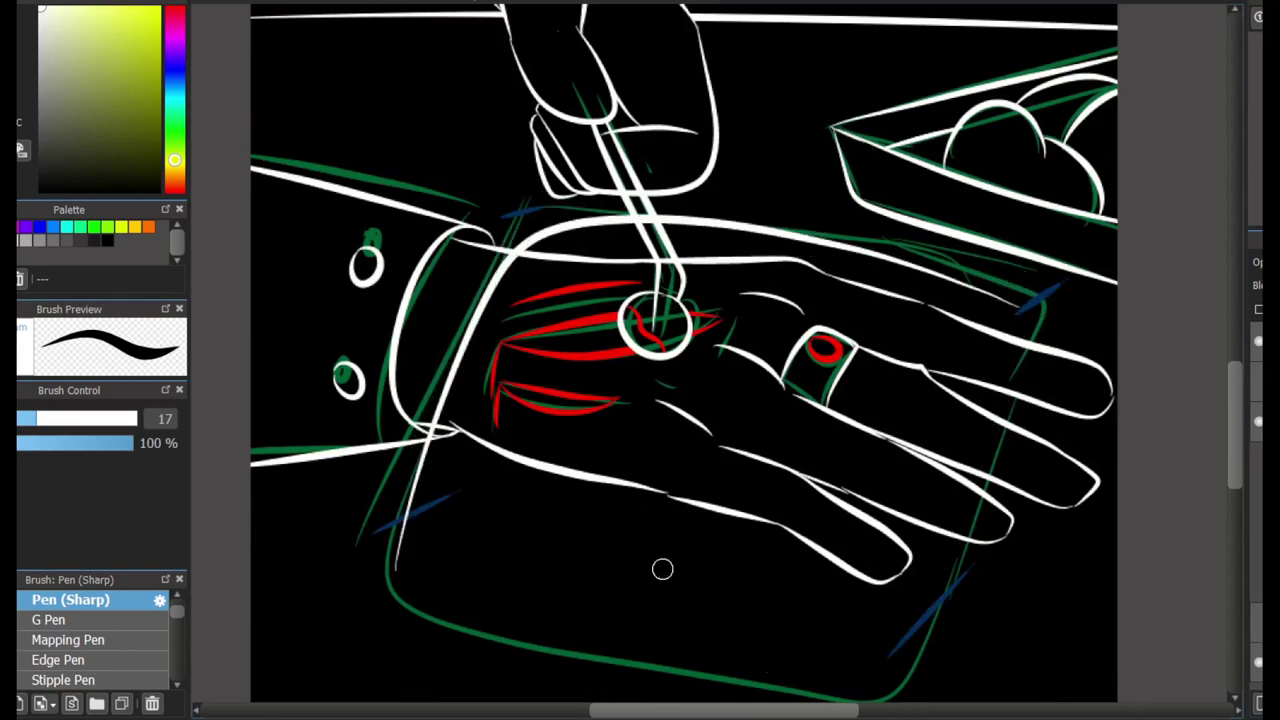
key("ctrl+z")
key("ctrl+z")
Outline the rounded rectangular pad beneath the forearm and hand, running from the cuff to the fingers.
left_click_drag(495, 255, 385, 550)
left_click_drag(543, 209, 930, 262)
key("ctrl+z")
mouse_move(494, 281)
left_mouse_down()
mouse_move(577, 563)
mouse_move(905, 630)
left_mouse_up()
mouse_move(523, 194)
left_mouse_down()
mouse_move(789, 251)
mouse_move(904, 626)
left_mouse_up()
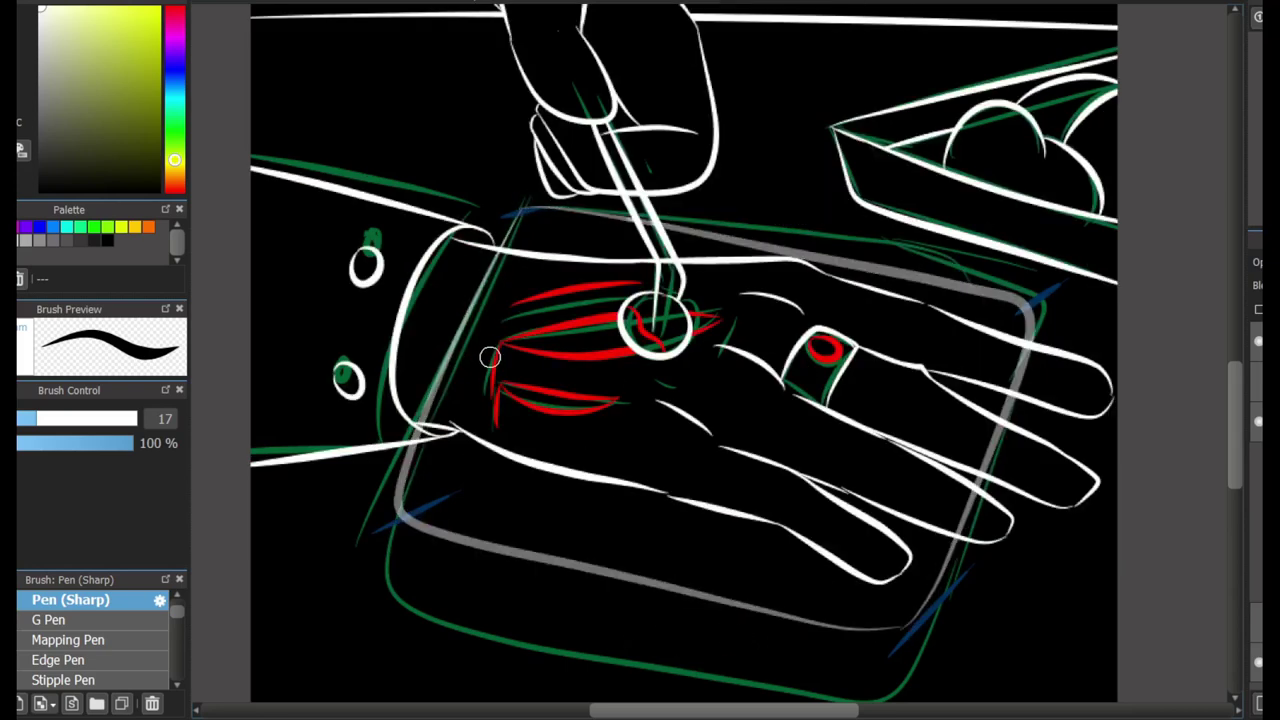
Erase the pad outline where it crosses the cuff, wrist and forearm.
scroll(489, 357, "up", 3)
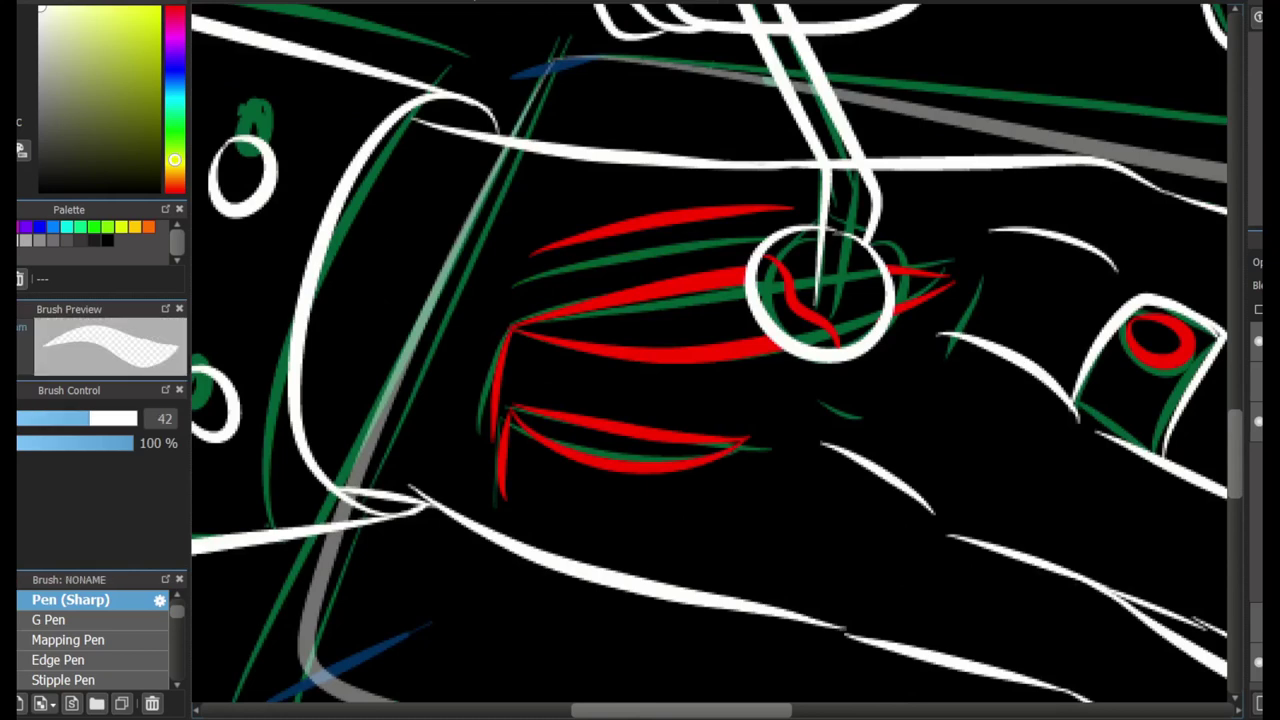
scroll(529, 414, "down", 3)
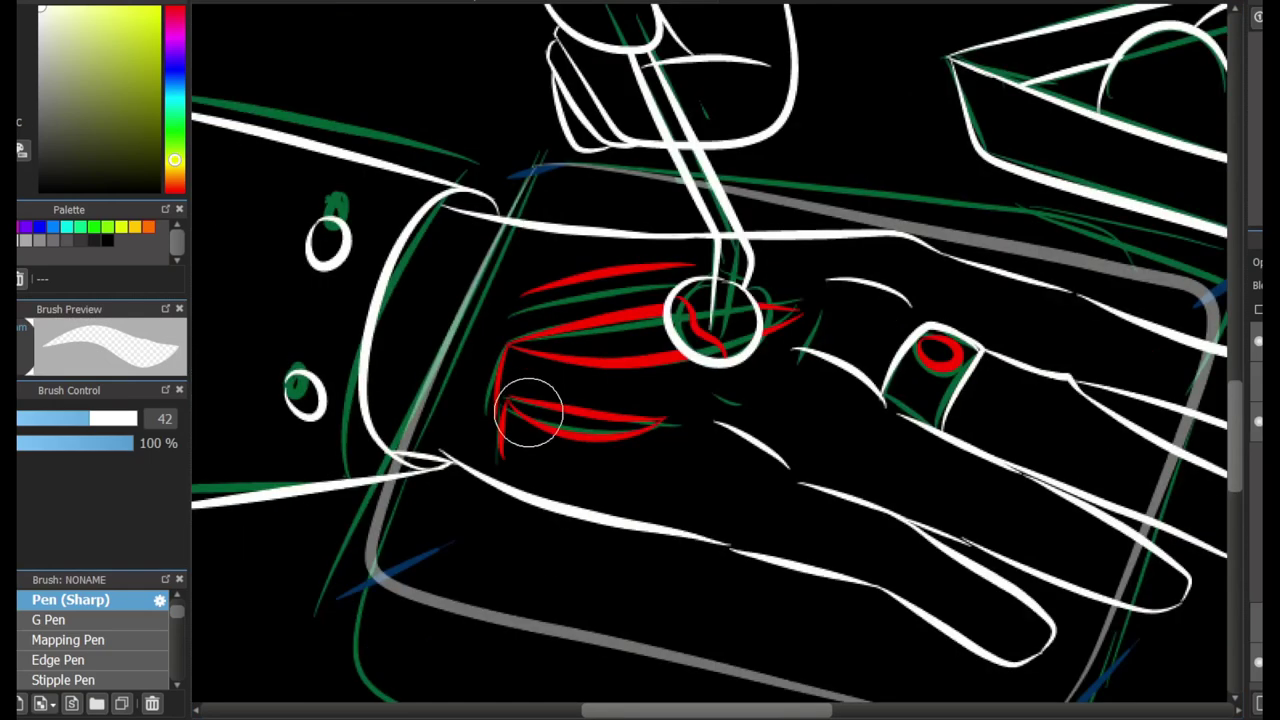
scroll(409, 409, "up", 3)
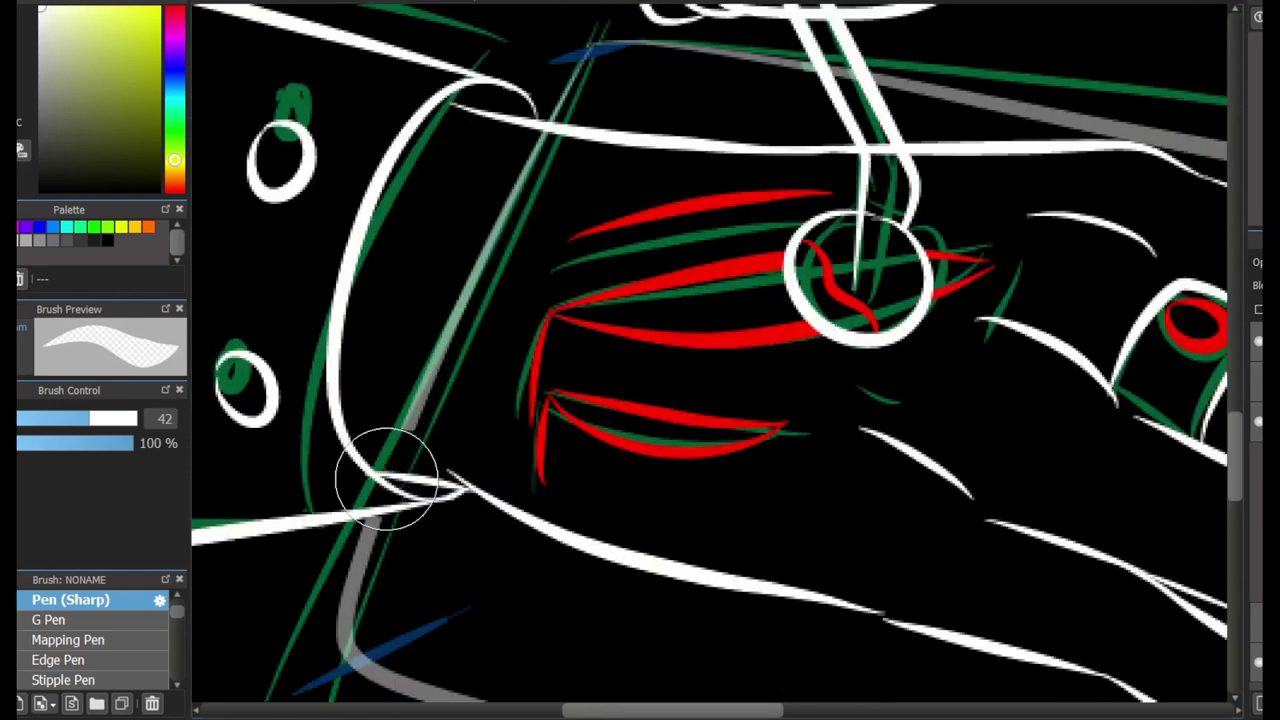
left_click_drag(600, 710, 625, 710)
Erase the pad outline where it crosses the fingers, and hide the green sketch.
scroll(957, 343, "down", 3)
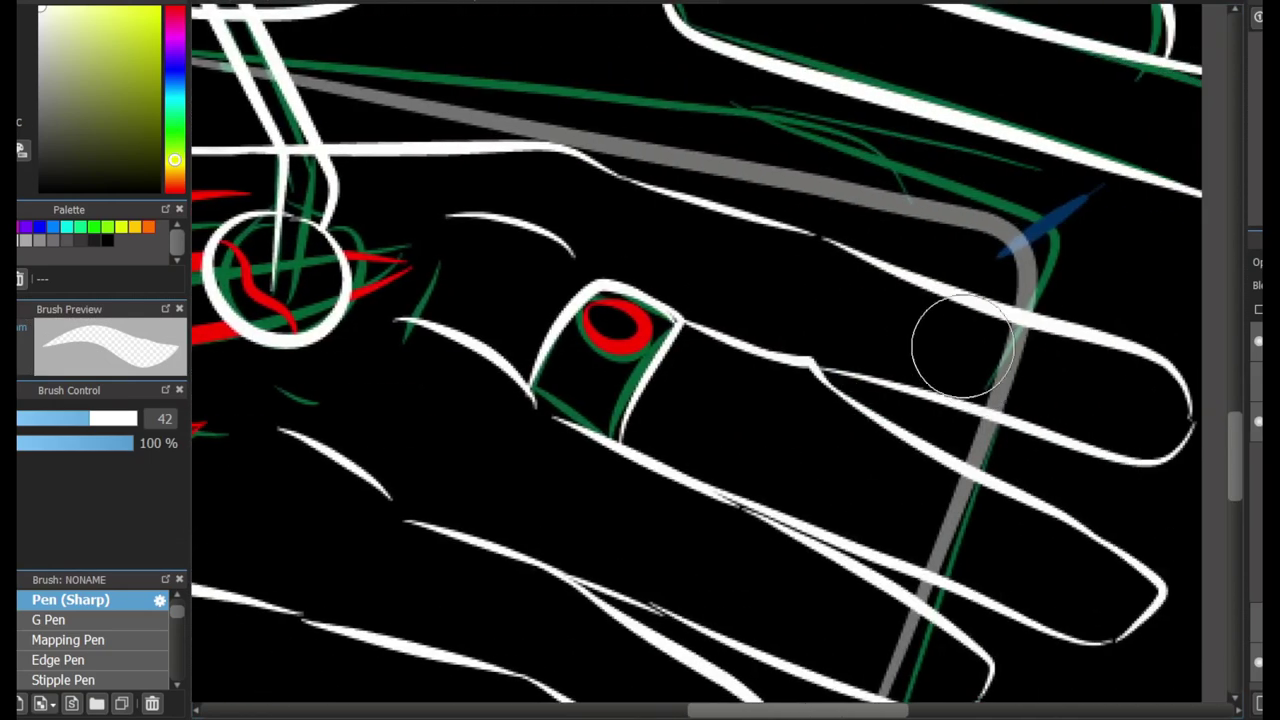
scroll(1006, 386, "up", 3)
left_click_drag(1080, 709, 920, 434)
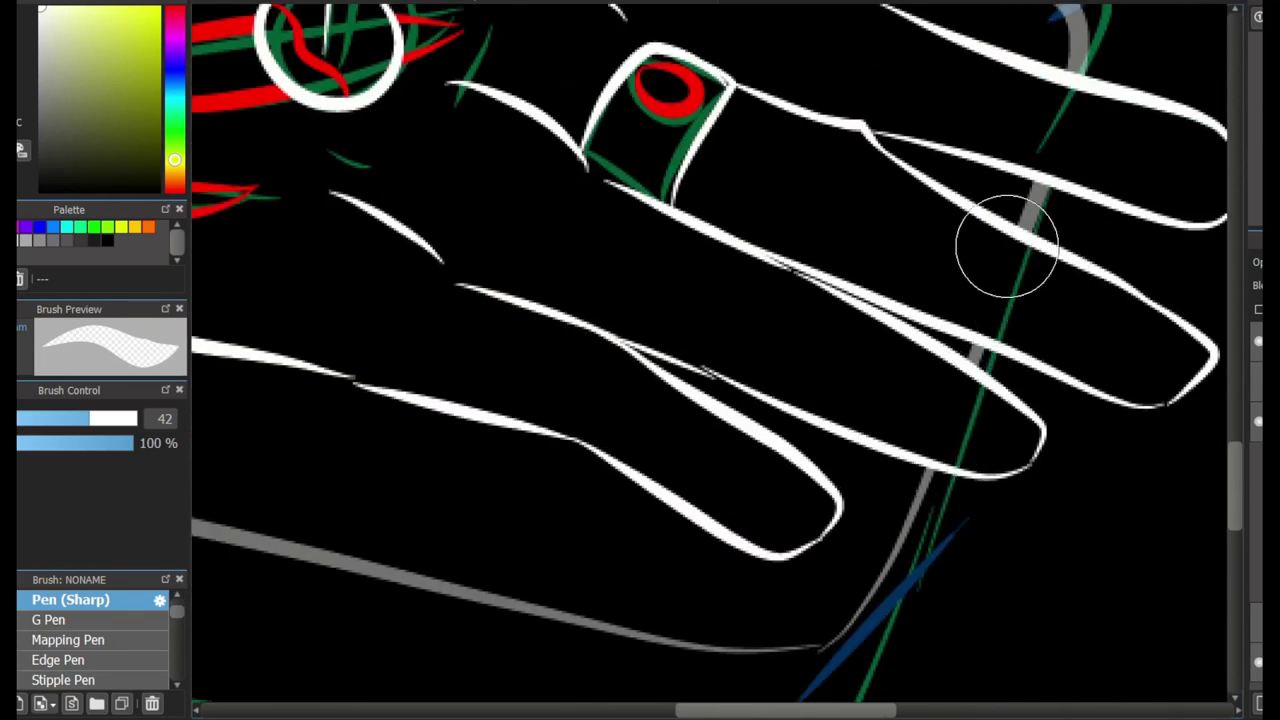
scroll(883, 166, "down", 5)
scroll(883, 166, "up", 3)
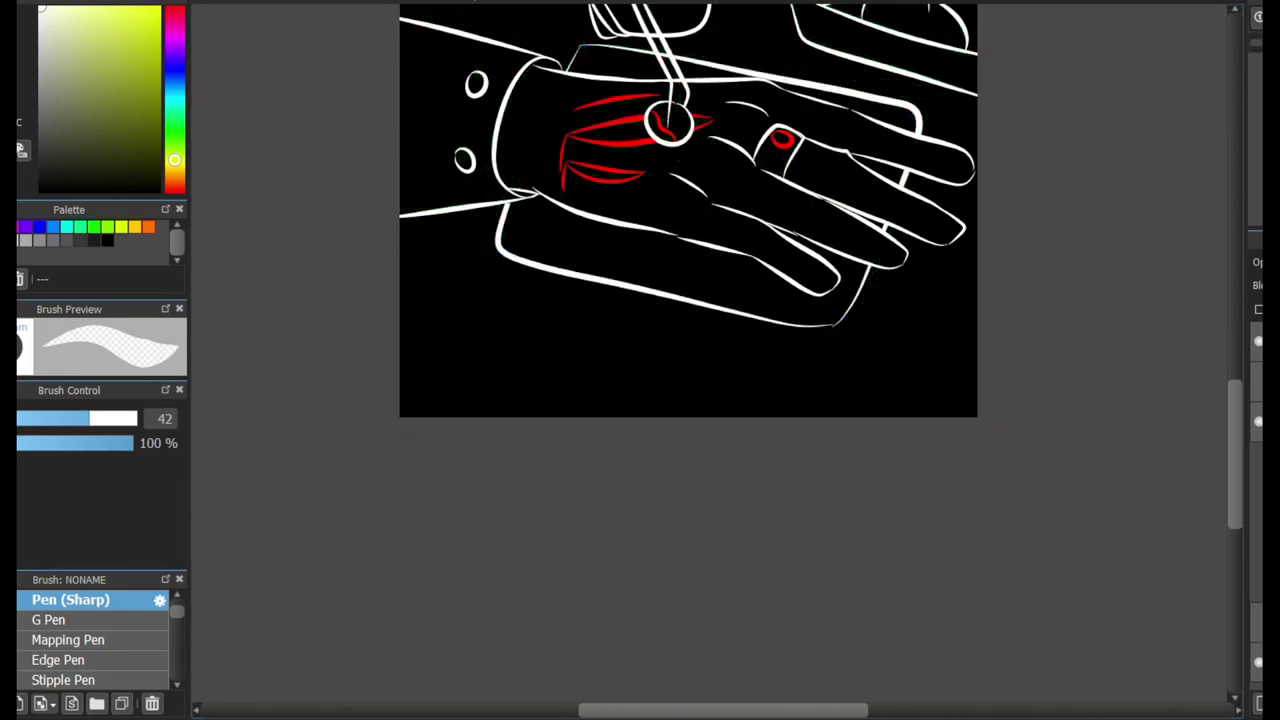
Draw a wavy red blood pool outline beneath the wrist on the pad, trimming its ends at the forearm's lower edge.
scroll(688, 350, "up", 5)
scroll(680, 400, "up", 2)
scroll(594, 557, "up", 3)
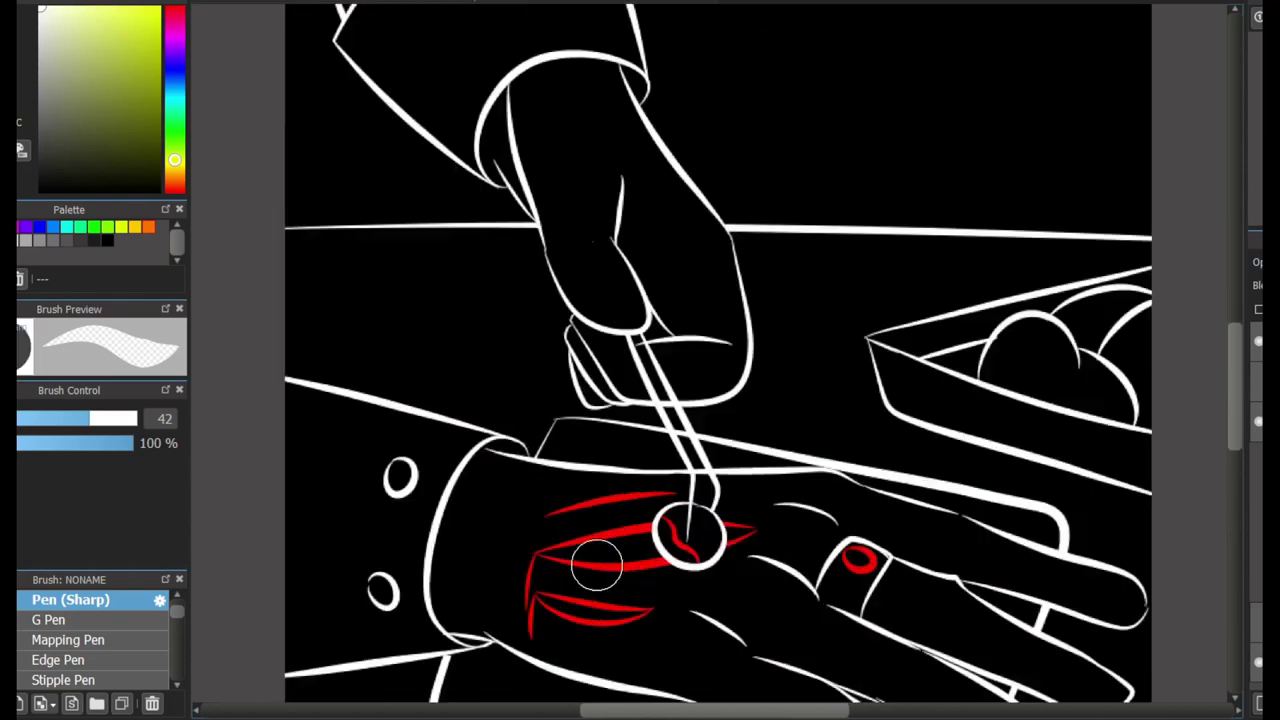
scroll(560, 580, "up", 4)
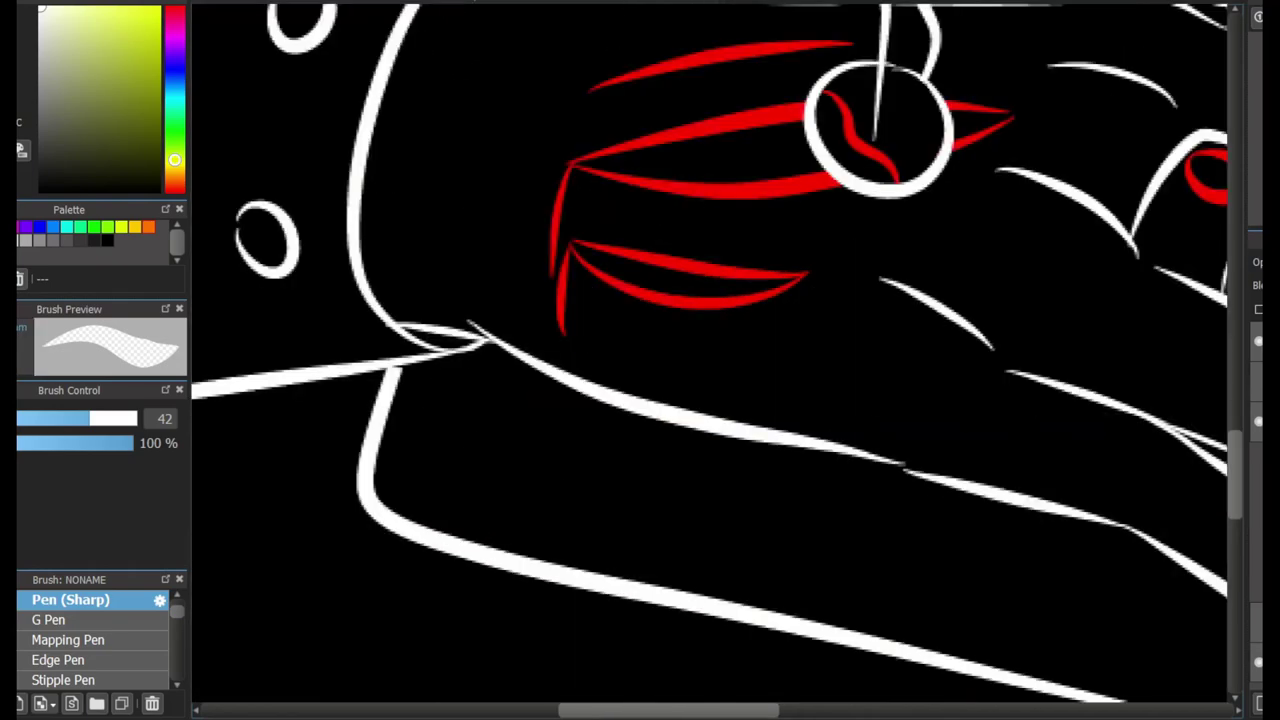
mouse_move(514, 334)
left_mouse_down()
mouse_move(549, 450)
mouse_move(697, 395)
left_mouse_up()
left_click_drag(540, 352, 534, 331)
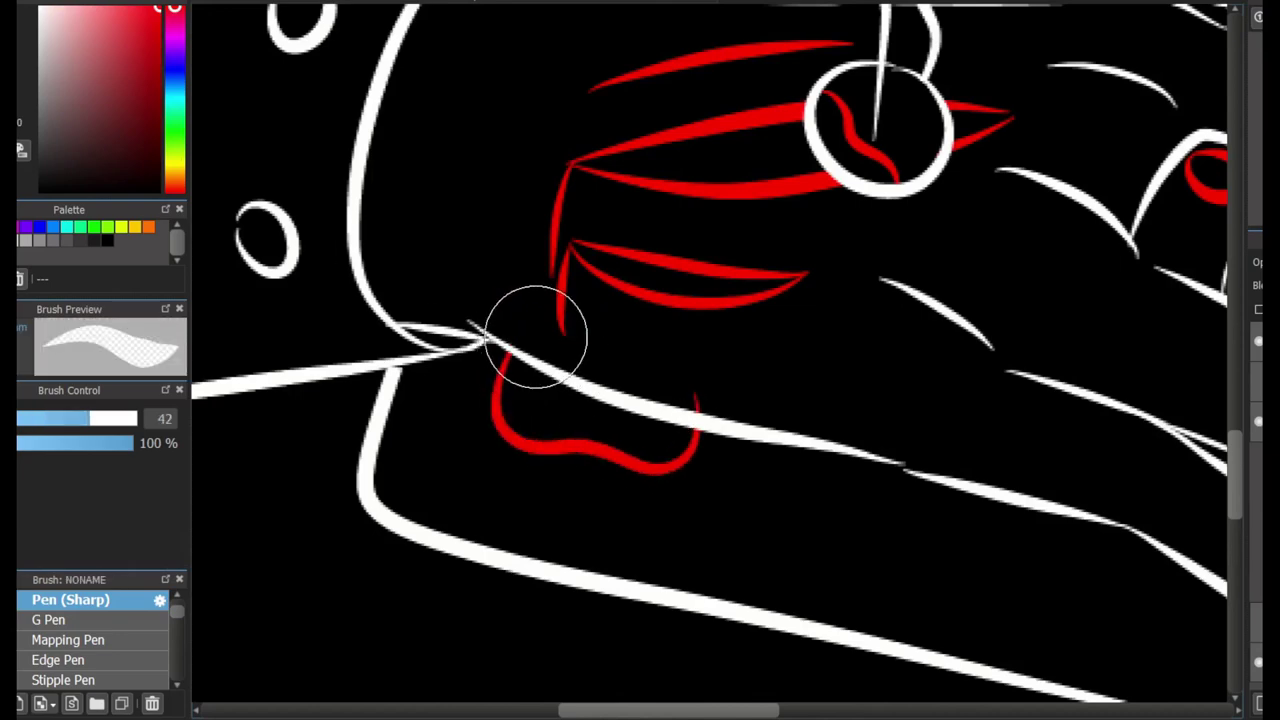
left_click_drag(697, 395, 703, 386)
Draw a short hooked red mark rising from the upper wound's lower edge, undoing the extra marks beside it.
key("b")
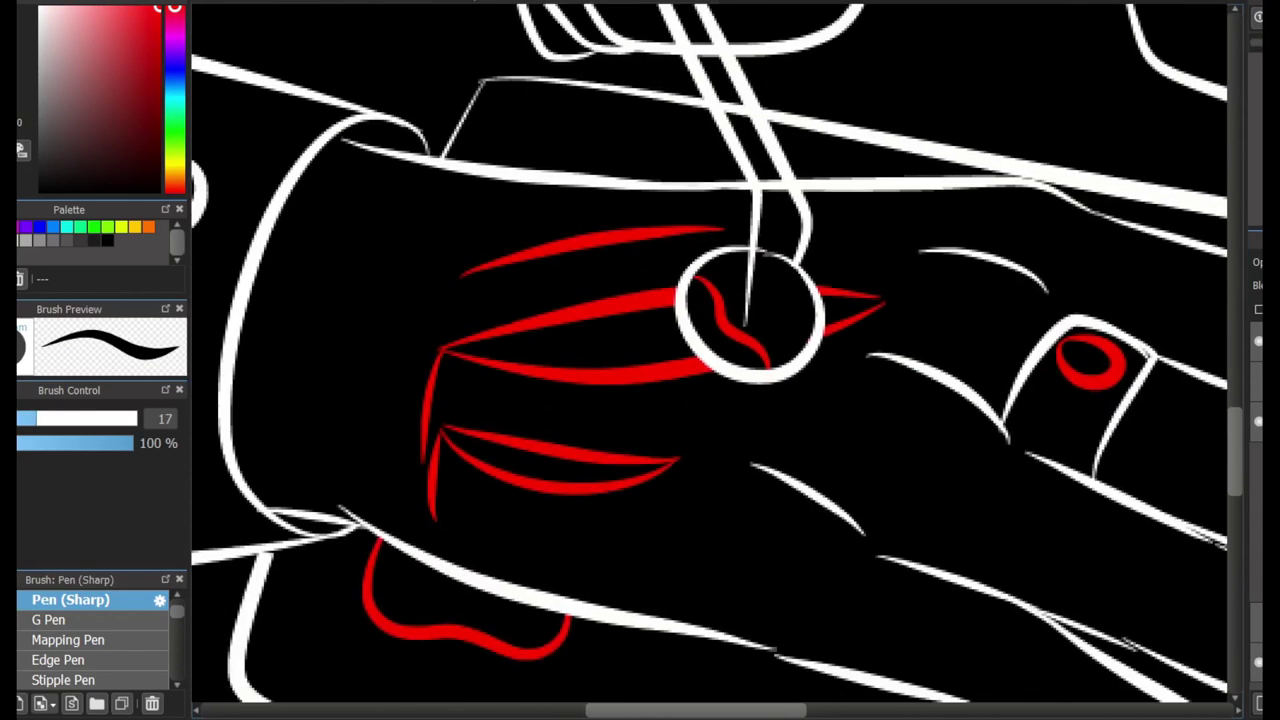
scroll(574, 343, "up", 3)
left_click_drag(662, 318, 660, 378)
left_click_drag(703, 320, 699, 380)
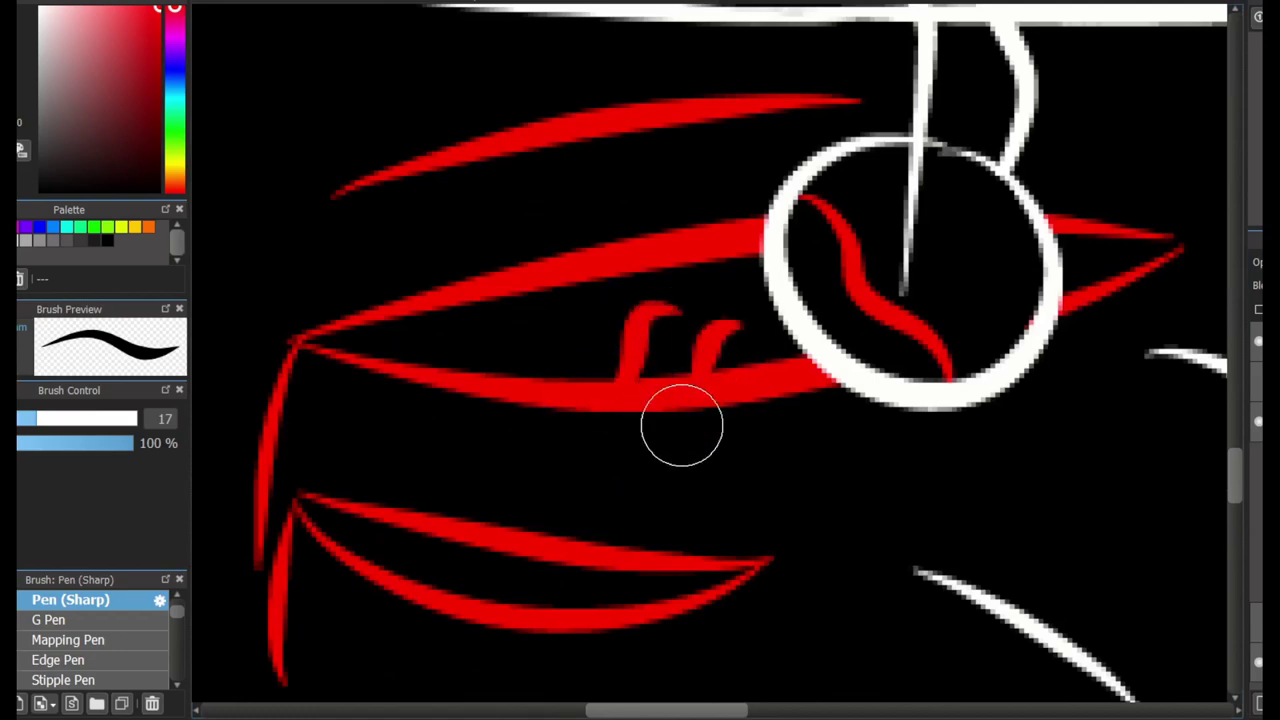
left_click_drag(620, 322, 610, 380)
scroll(575, 420, "down", 2)
key("ctrl+z")
key("ctrl+z")
scroll(571, 451, "down", 2)
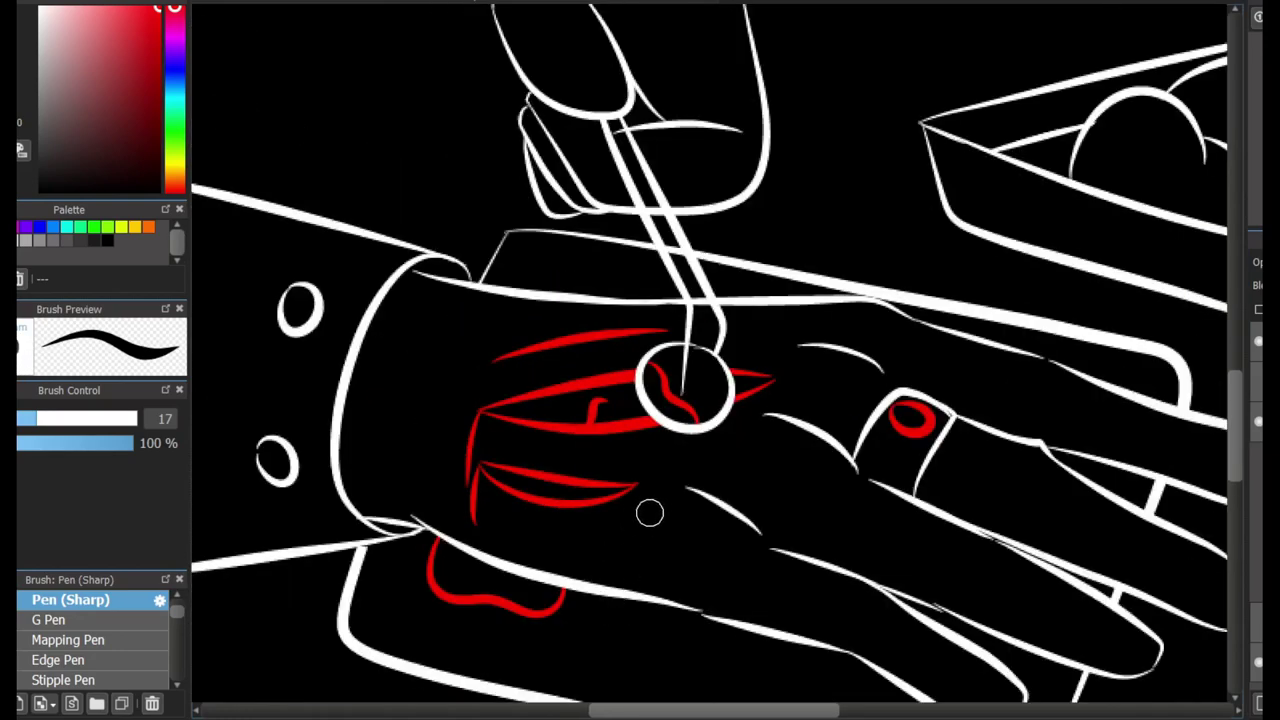
Draw one wavy red blood line across each of the four round balls in the tray, redoing the front ball's line once.
scroll(717, 360, "up", 5)
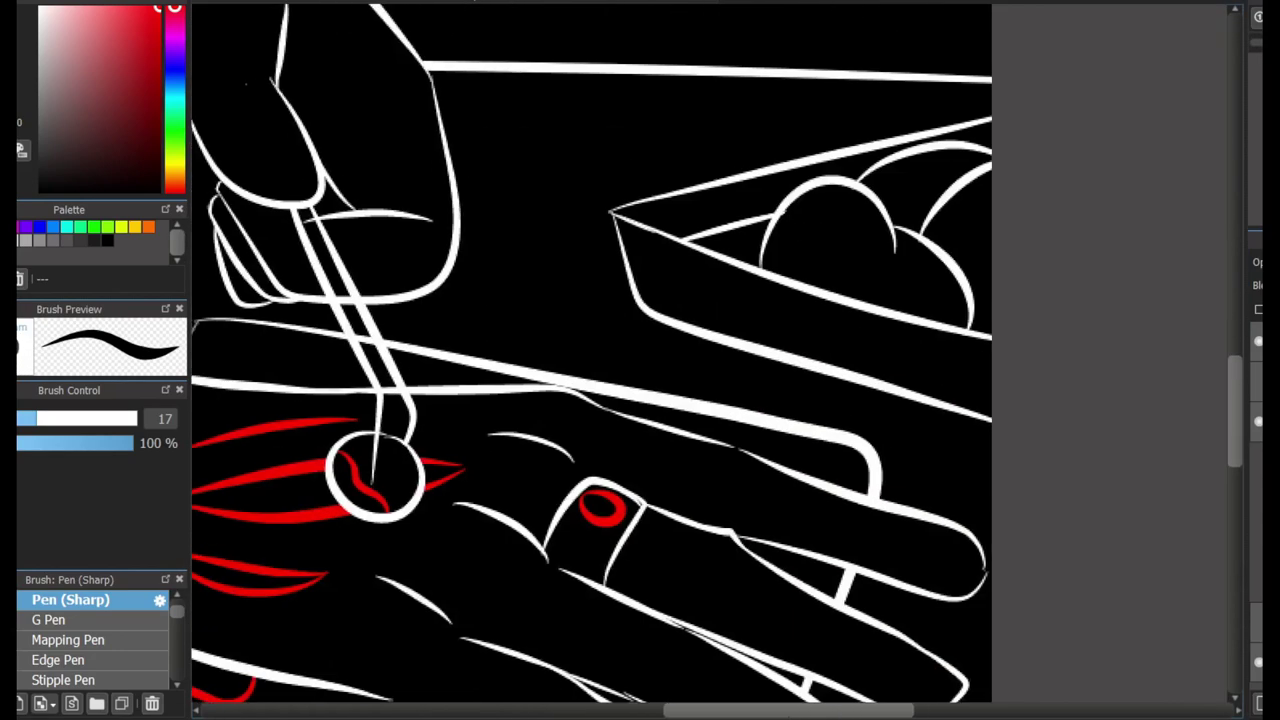
key("e")
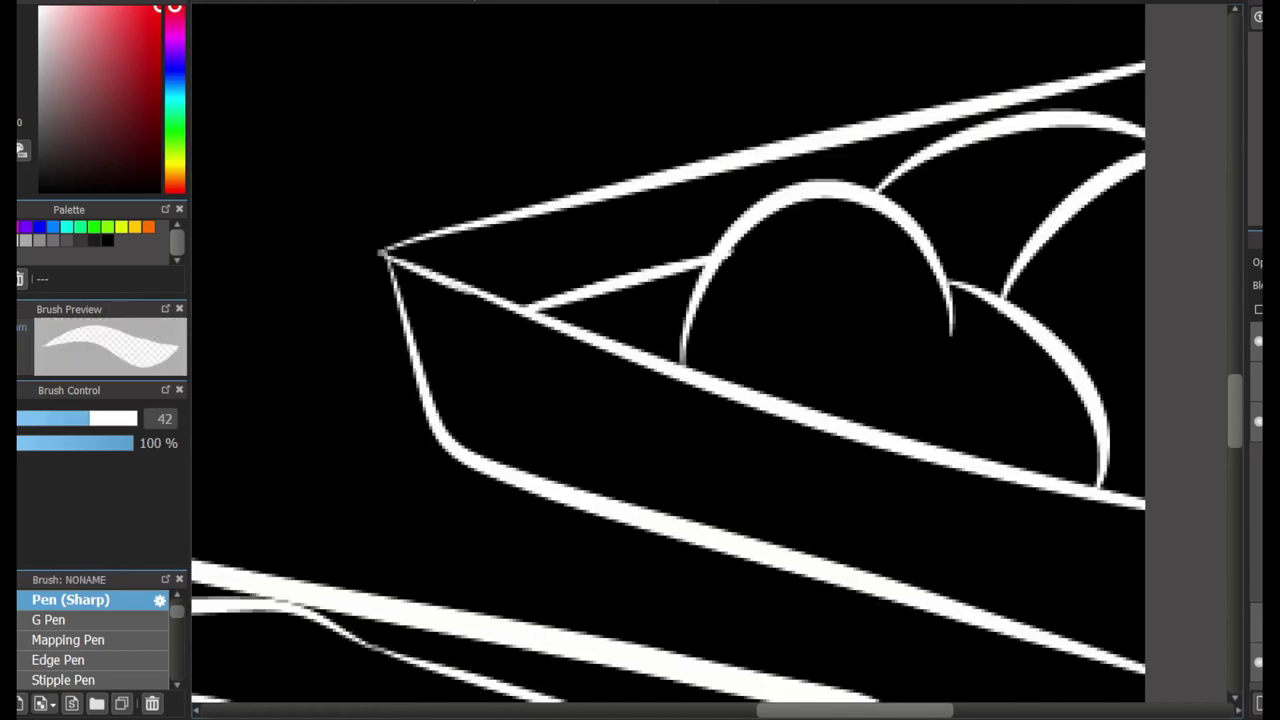
key("e")
left_click_drag(857, 200, 851, 410)
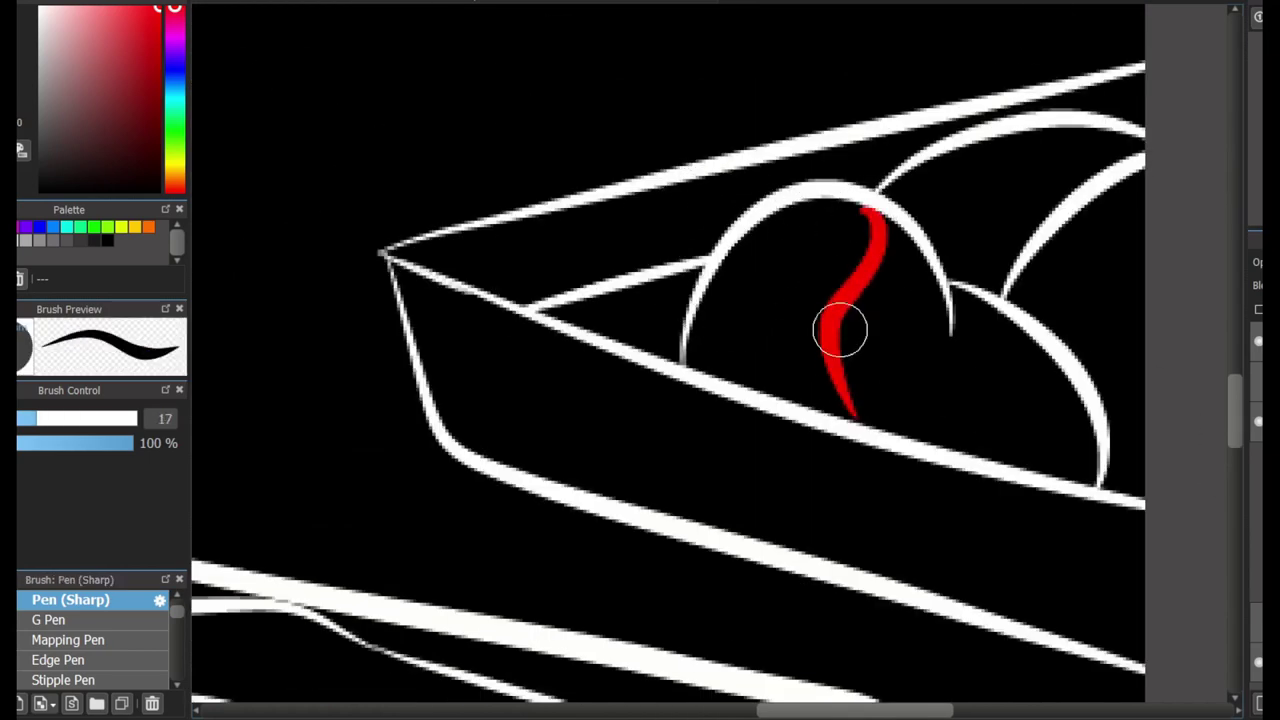
key("ctrl+z")
mouse_move(860, 195)
left_mouse_down()
mouse_move(872, 280)
mouse_move(866, 425)
left_mouse_up()
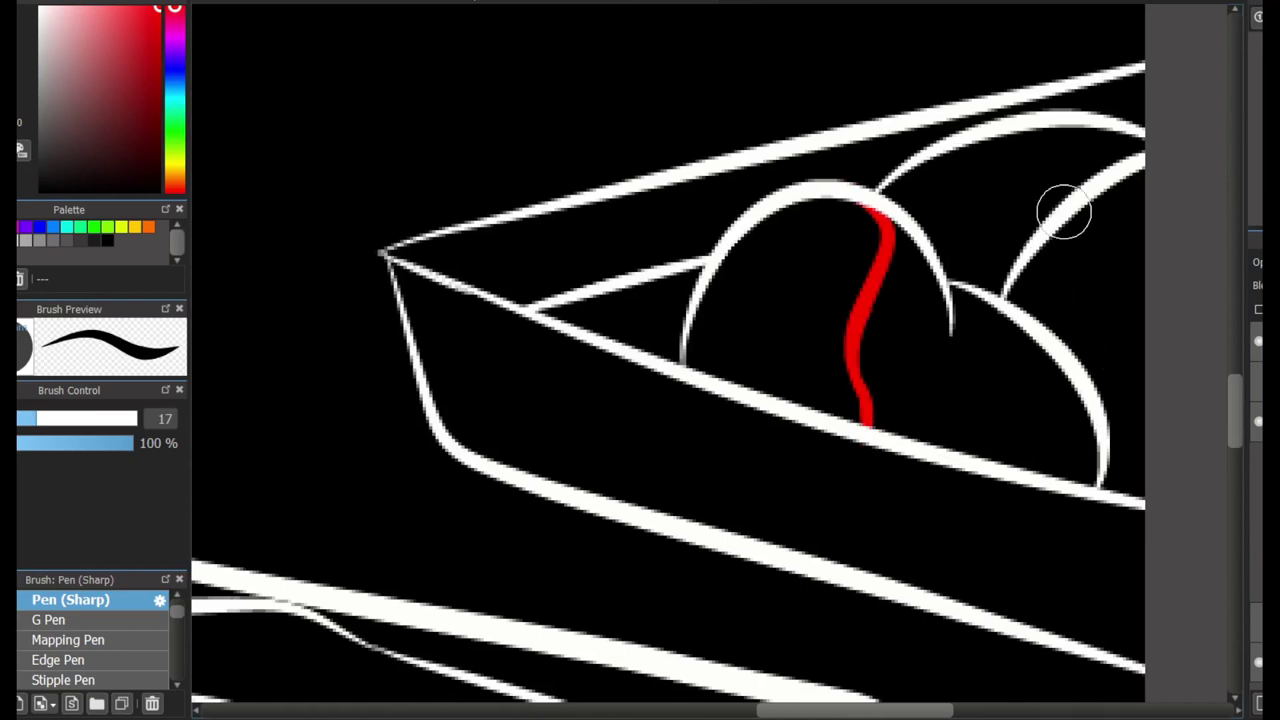
left_click_drag(1060, 222, 1144, 258)
left_click_drag(957, 152, 1108, 198)
left_click_drag(998, 328, 1050, 492)
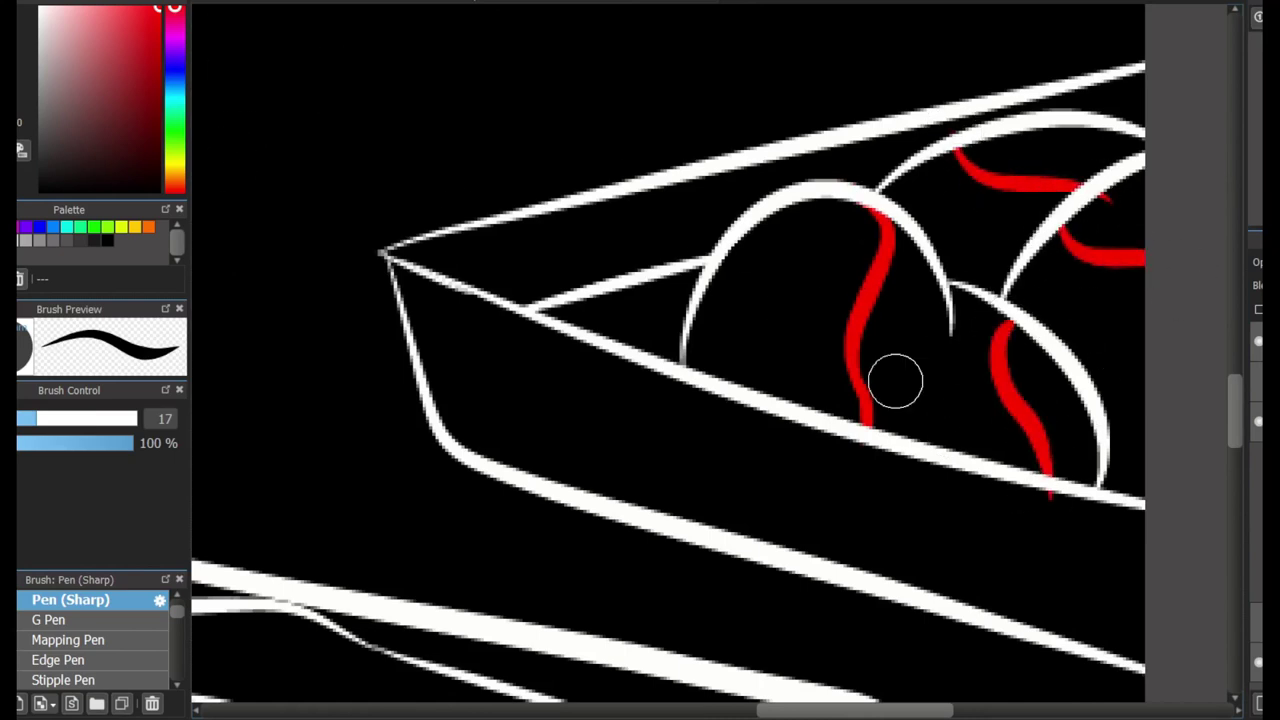
Erase the red line ends that overshoot the neighbouring ball's outline and the tray's front rim.
key("e")
left_click(1106, 199)
left_click(1051, 496)
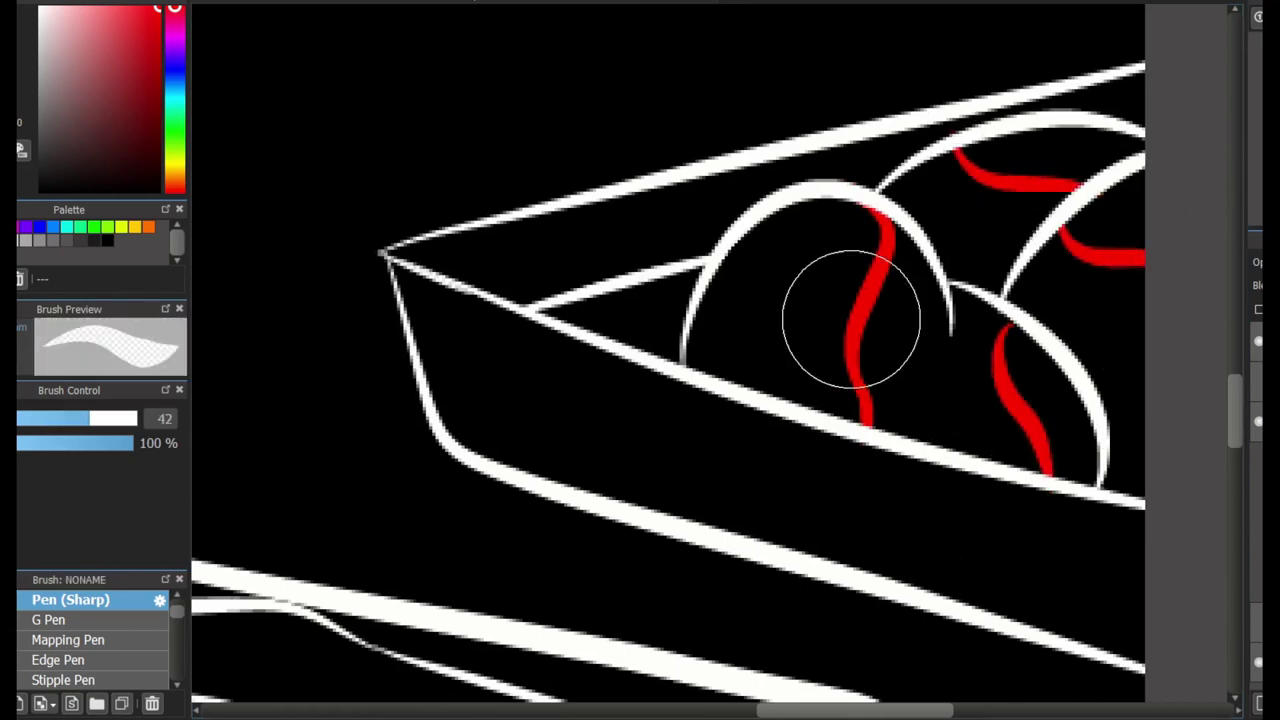
key("b")
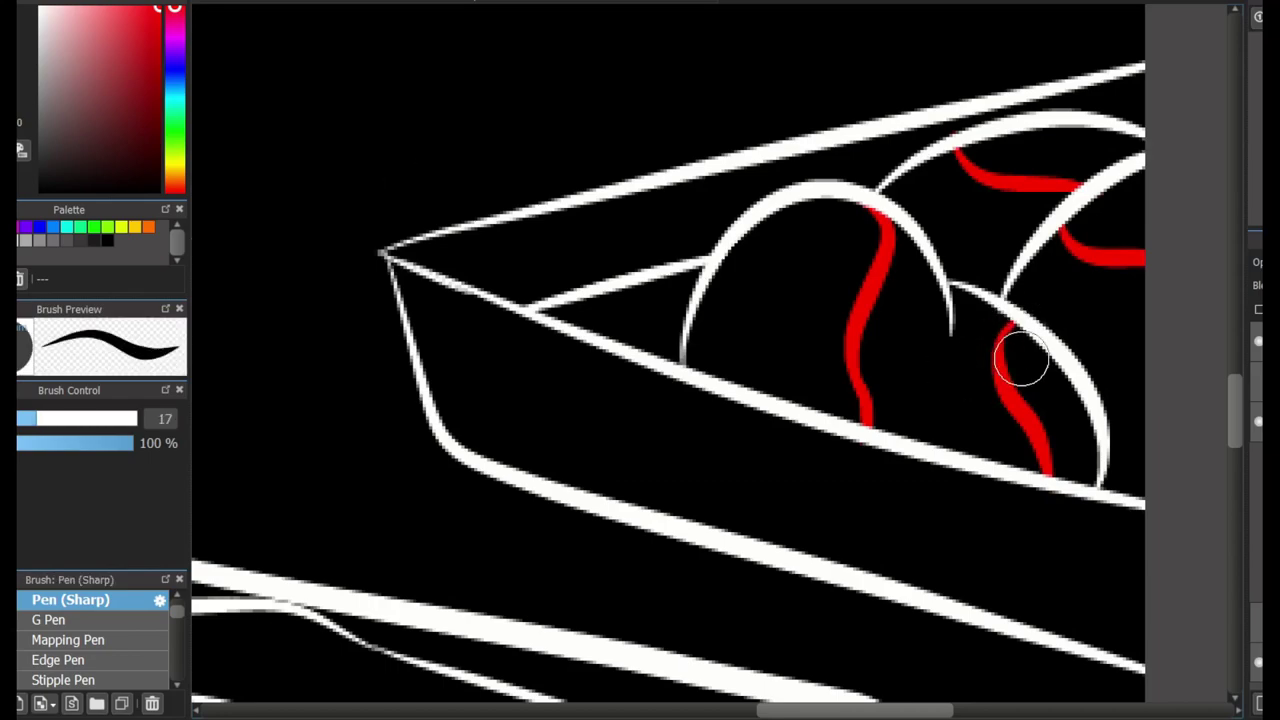
scroll(899, 381, "down", 5)
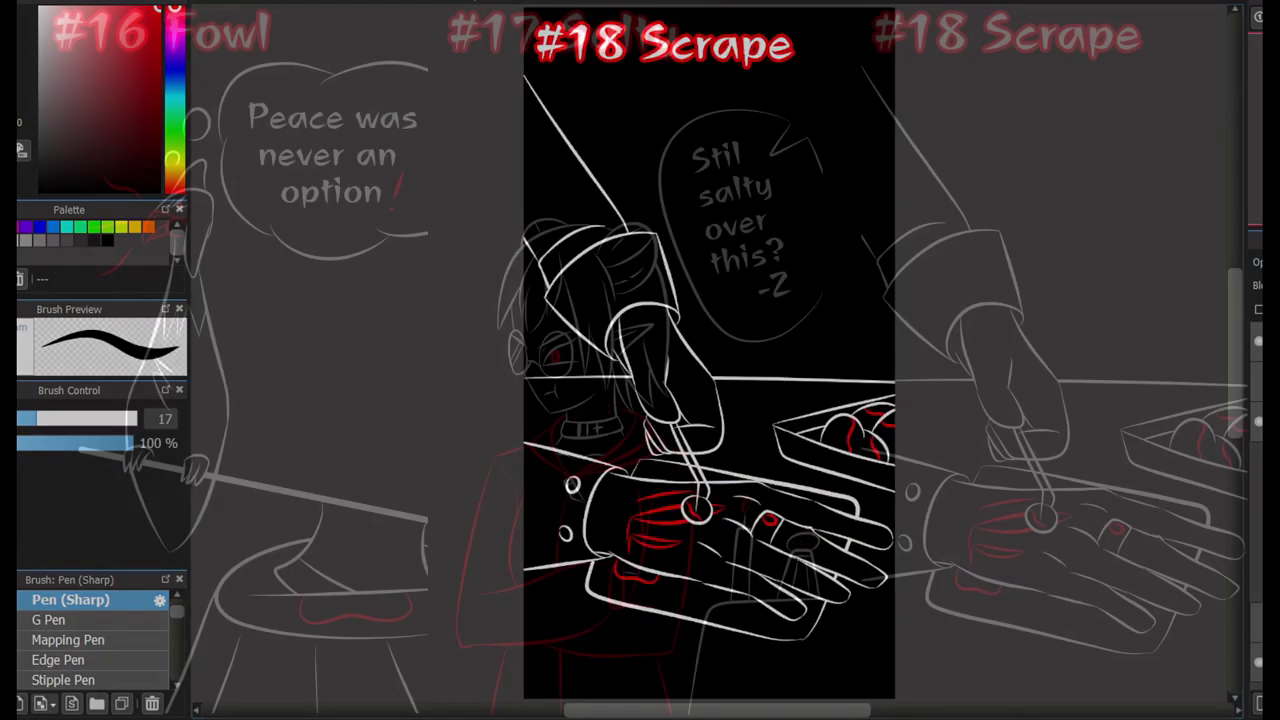